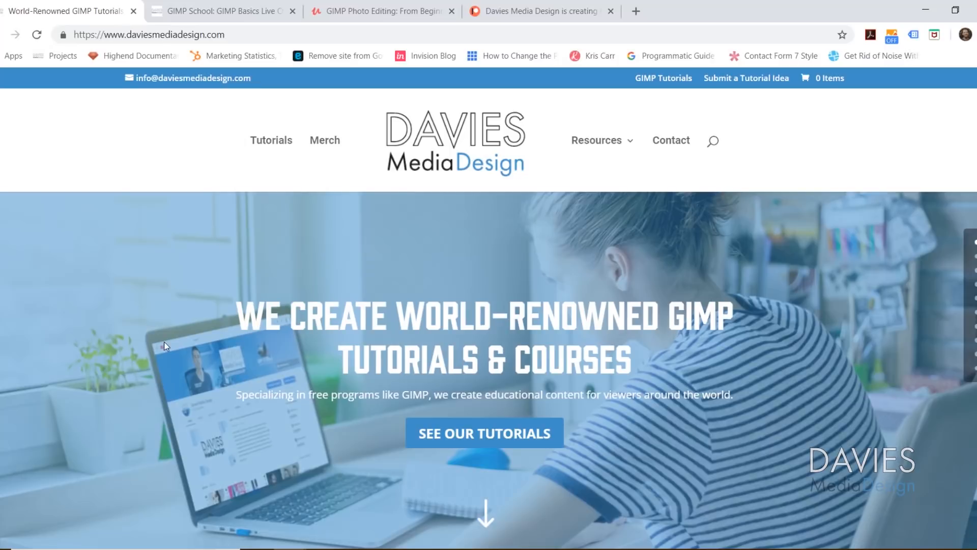
# - Look through the Davies Media Design home page, from the course offers to the poll of the week
pyautogui.scroll(-8, 164, 345)
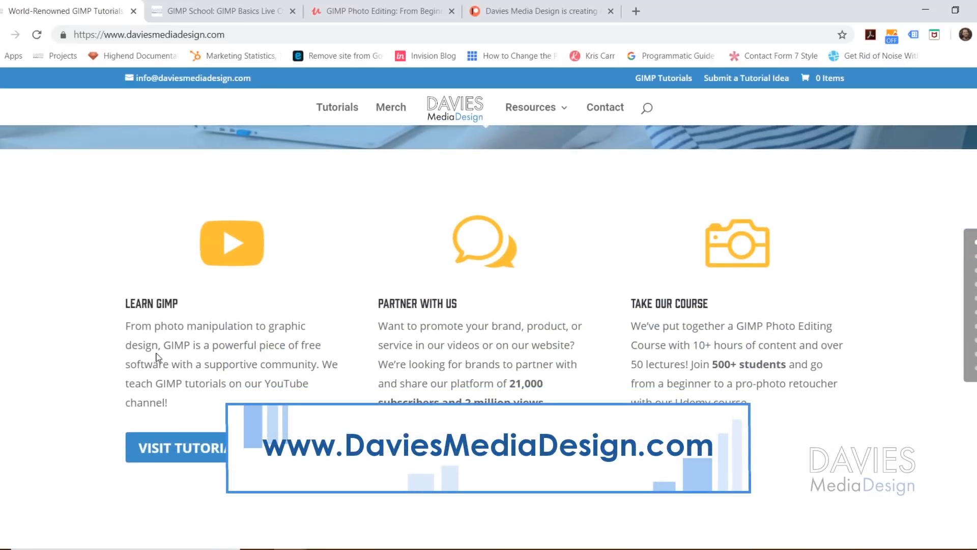
pyautogui.scroll(-10, 158, 357)
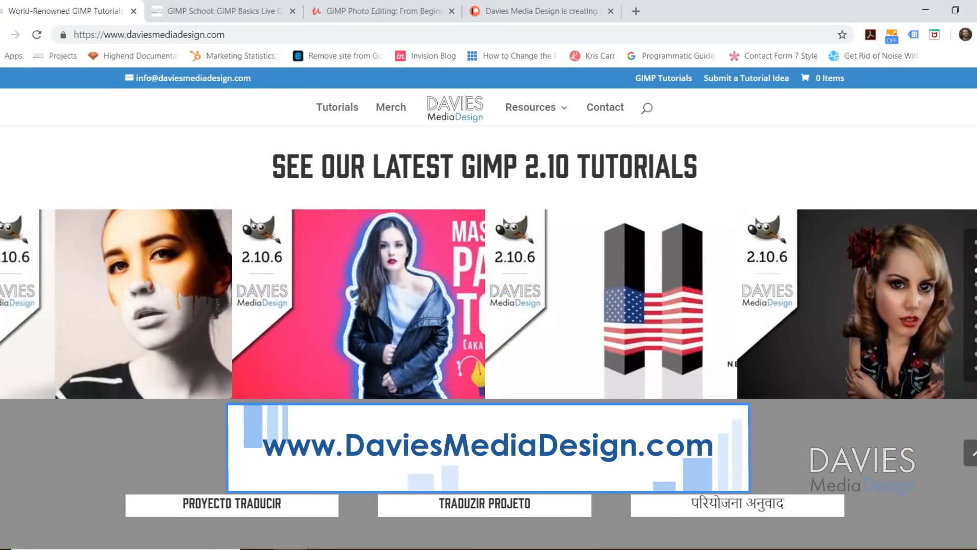
pyautogui.scroll(-12, 267, 448)
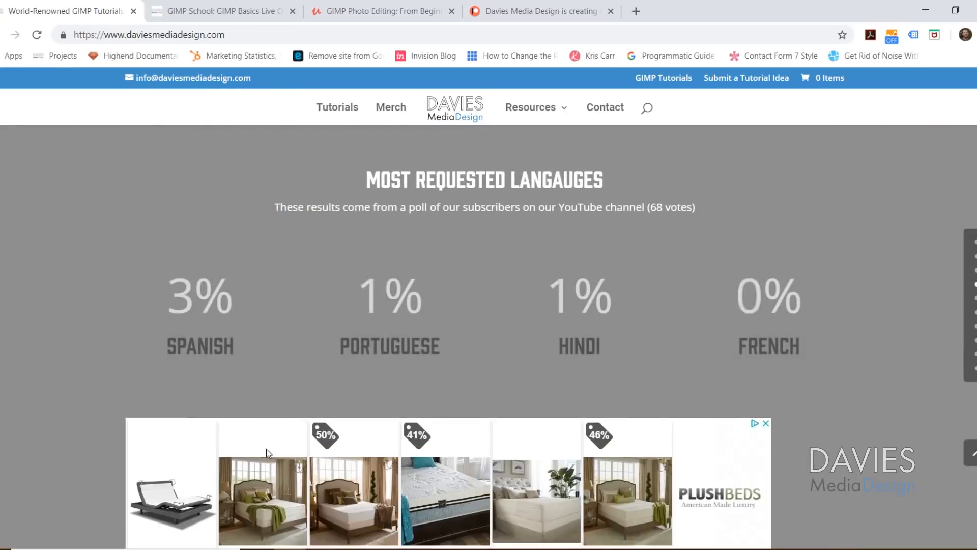
pyautogui.scroll(-15, 266, 448)
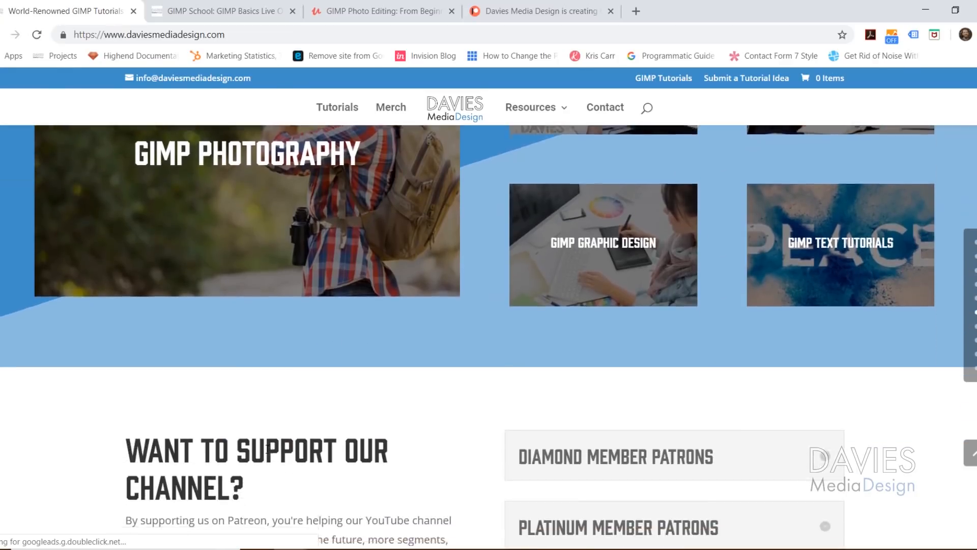
pyautogui.scroll(-12, 267, 449)
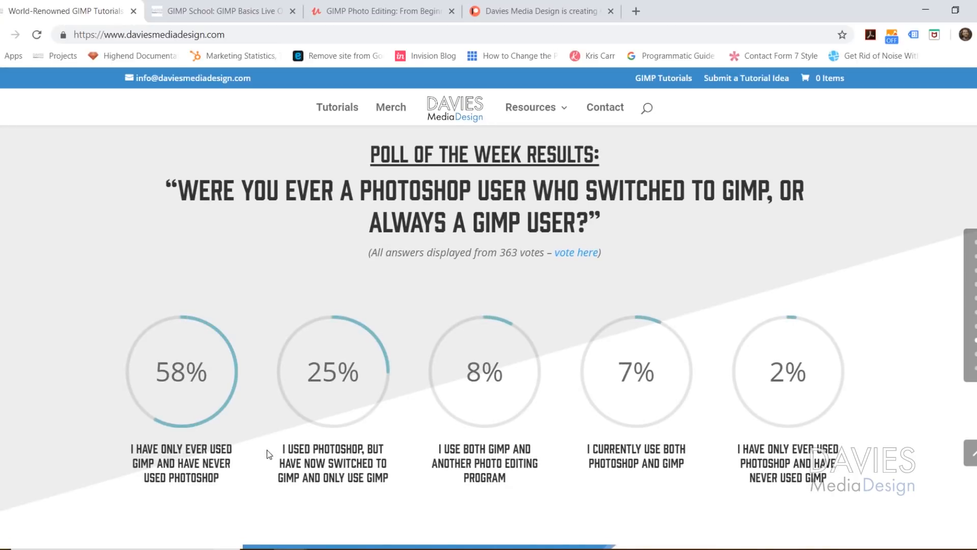
pyautogui.hotkey('ctrl', 'Tab')
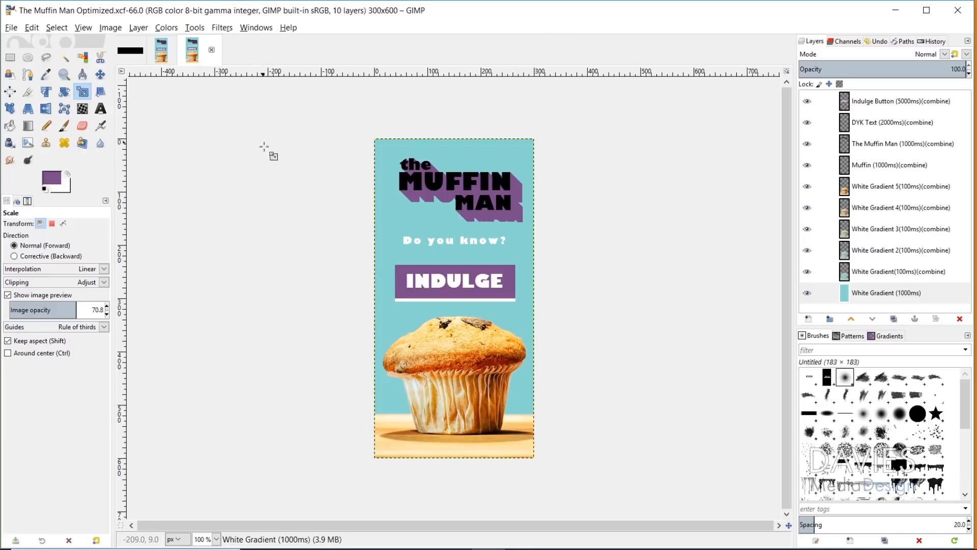
# - Preview the finished Muffin Man banner with the animation Playback filter, and close the preview
pyautogui.click(222, 27)
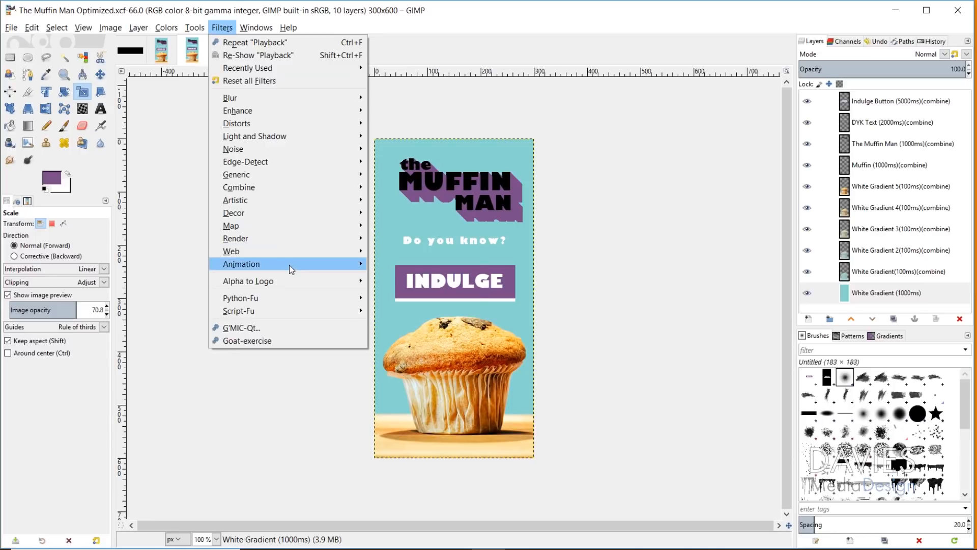
pyautogui.moveTo(290, 264)
pyautogui.click(399, 358)
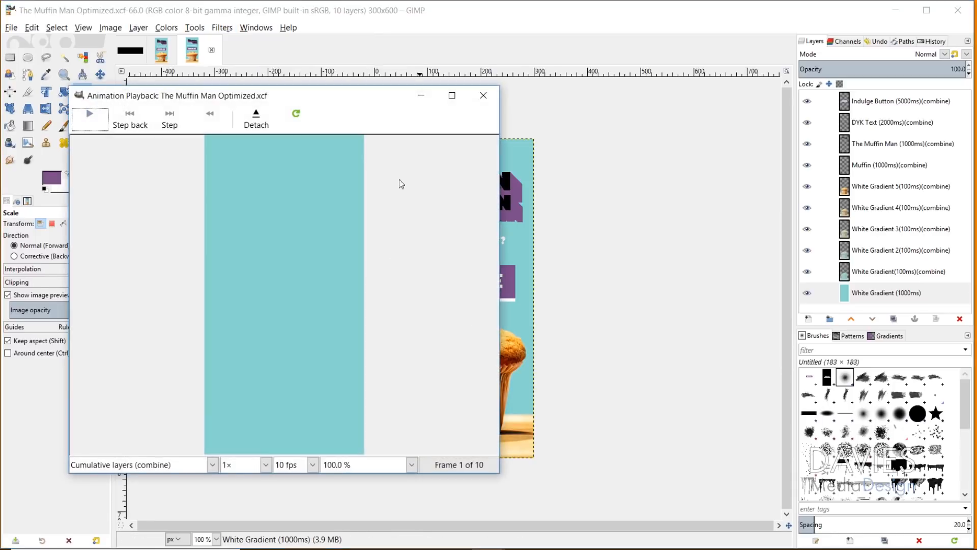
pyautogui.click(90, 117)
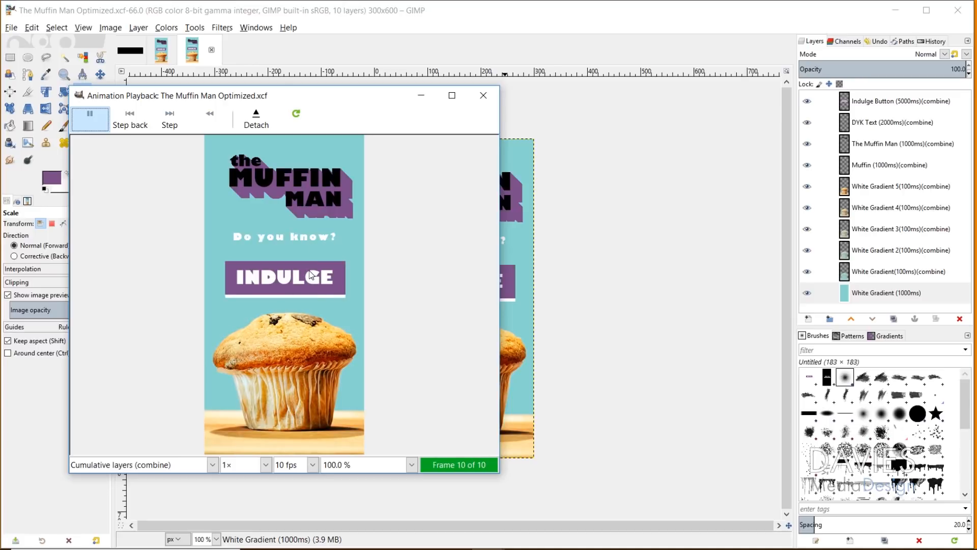
pyautogui.click(483, 95)
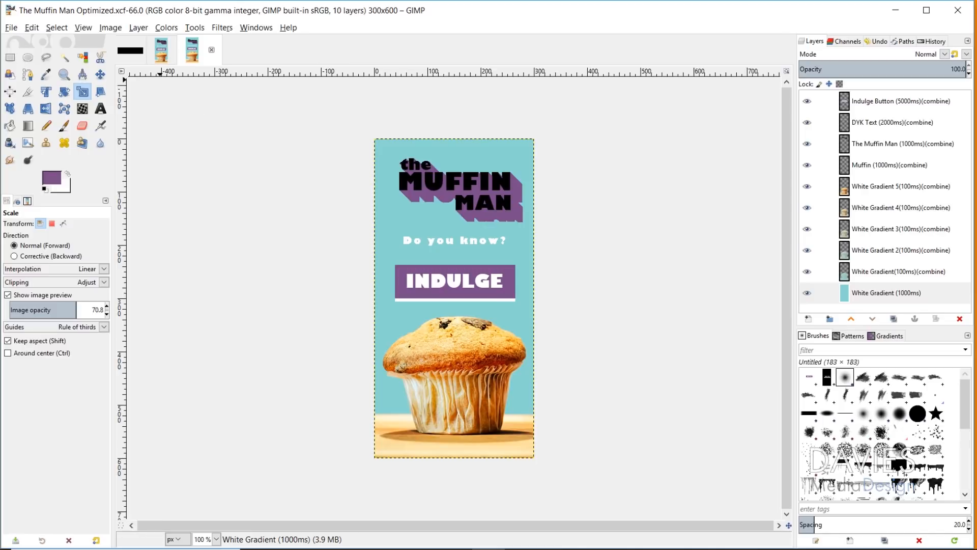
# - Create a new 300 × 600 px RGB image at 72 pixels/in with 8-bit integer precision
pyautogui.click(11, 28)
pyautogui.click(23, 45)
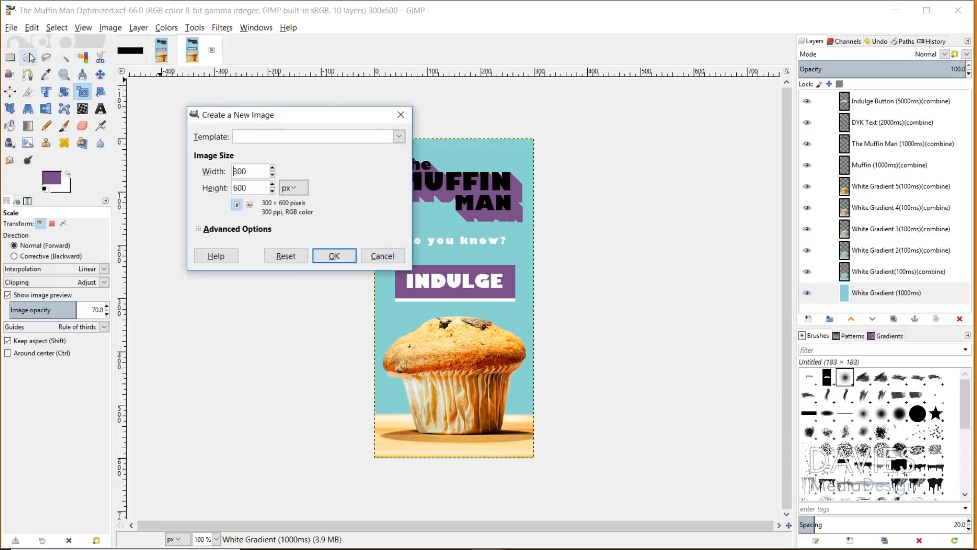
pyautogui.click(257, 230)
pyautogui.moveTo(283, 246); pyautogui.dragTo(236, 246)
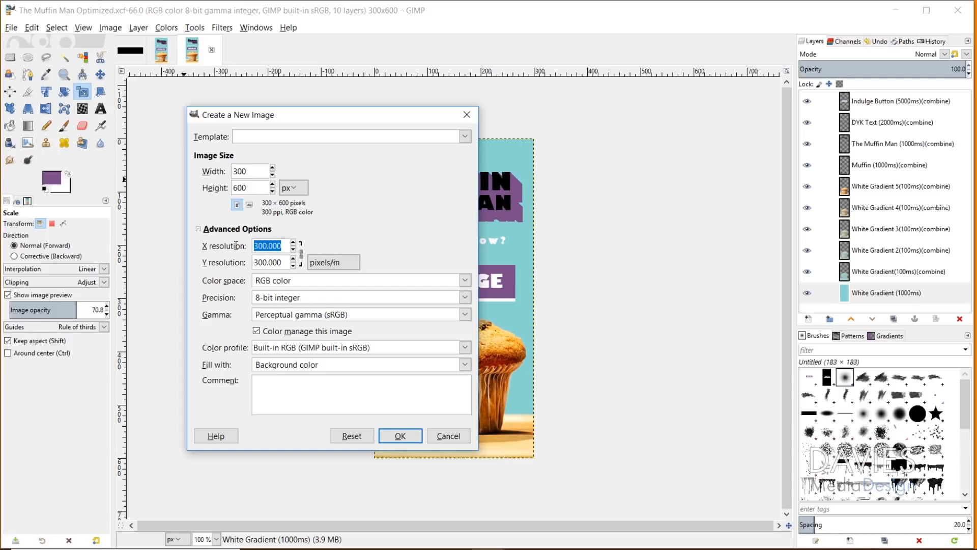
pyautogui.write('72')
pyautogui.click(281, 257)
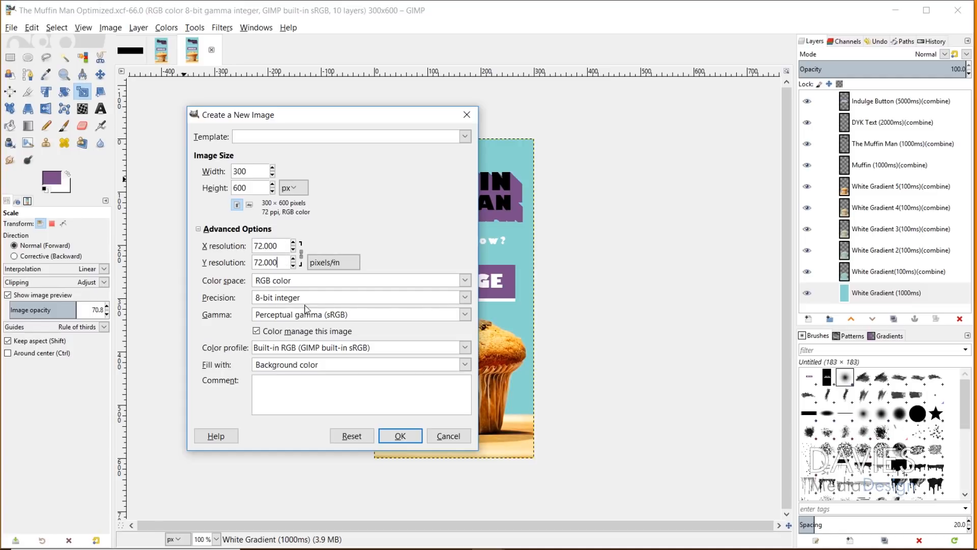
pyautogui.click(319, 299)
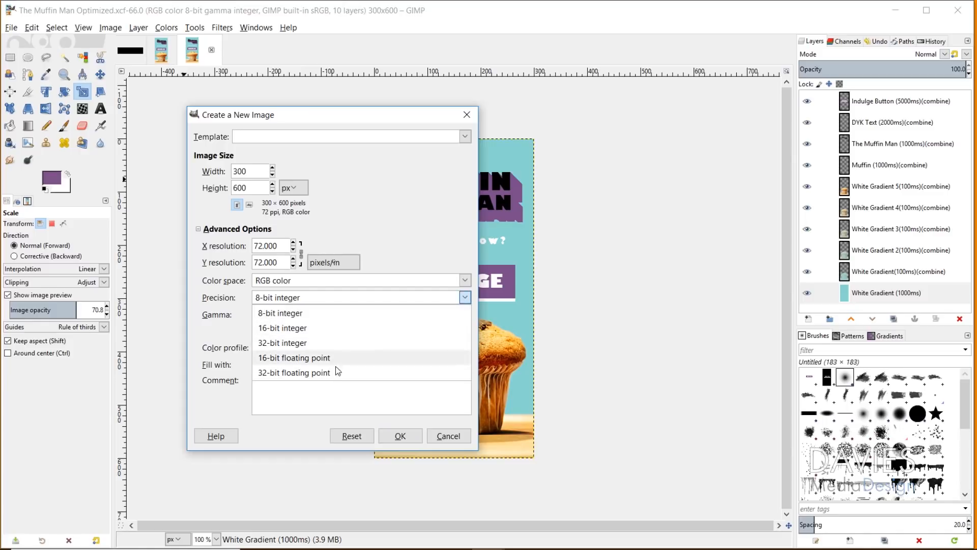
pyautogui.click(317, 299)
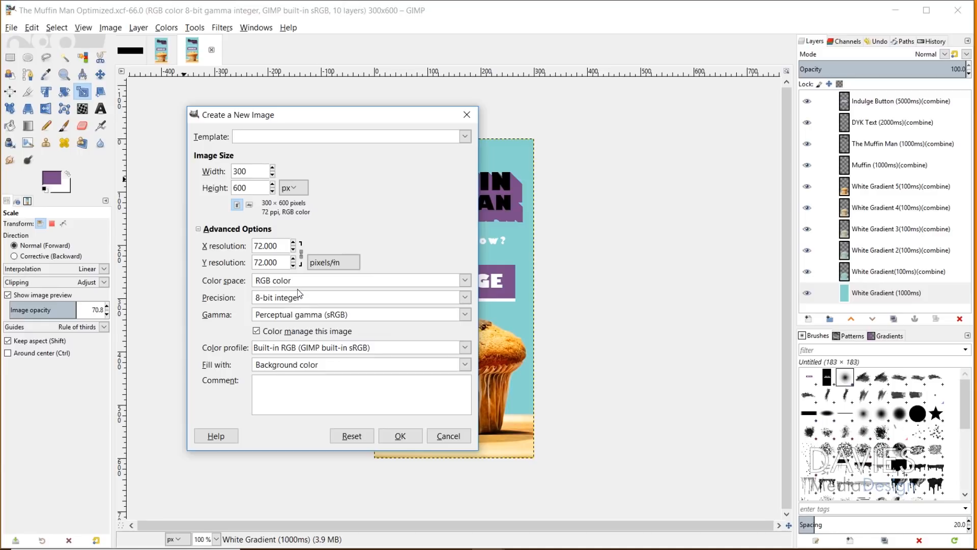
pyautogui.click(401, 437)
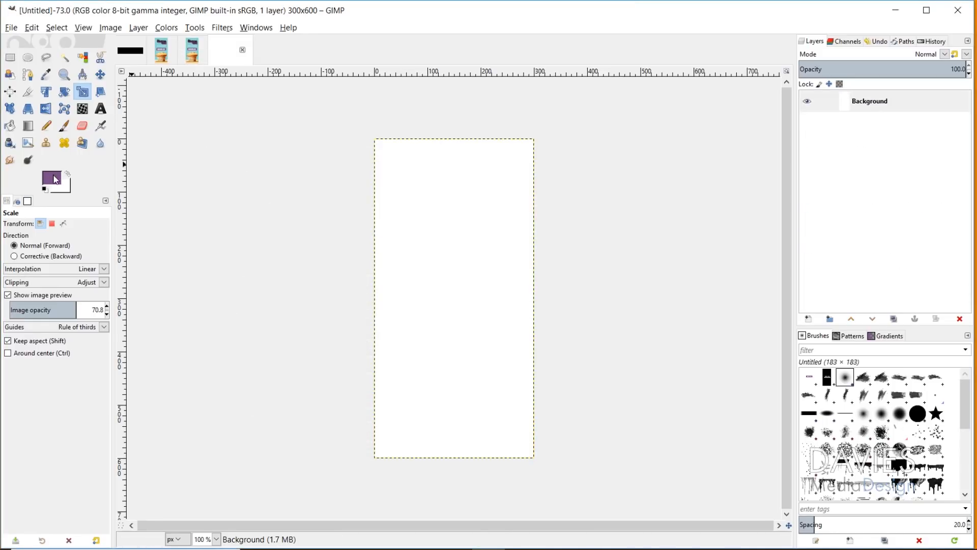
# - Set the foreground color to teal 8bd6d1 and bucket-fill the blank background layer with it
pyautogui.click(55, 179)
pyautogui.click(248, 203)
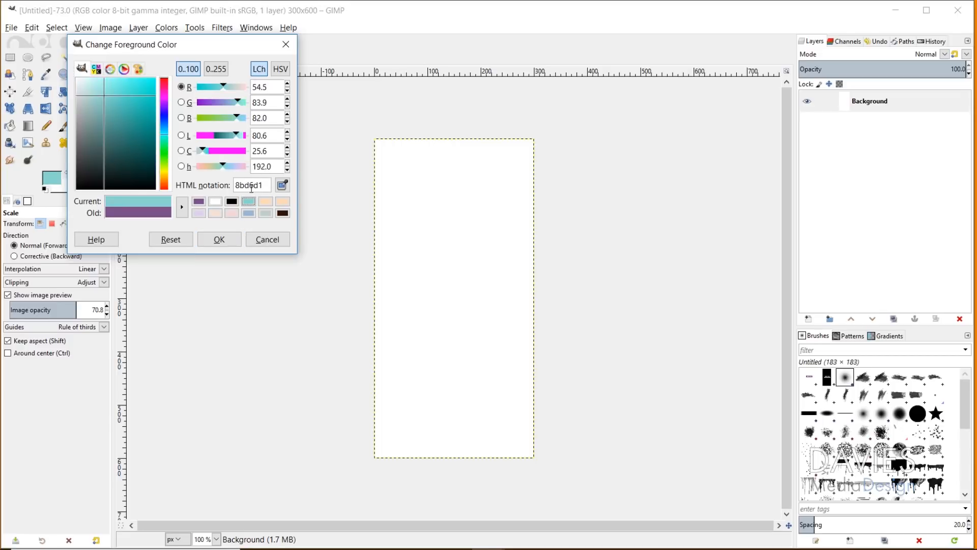
pyautogui.moveTo(269, 185); pyautogui.dragTo(233, 187)
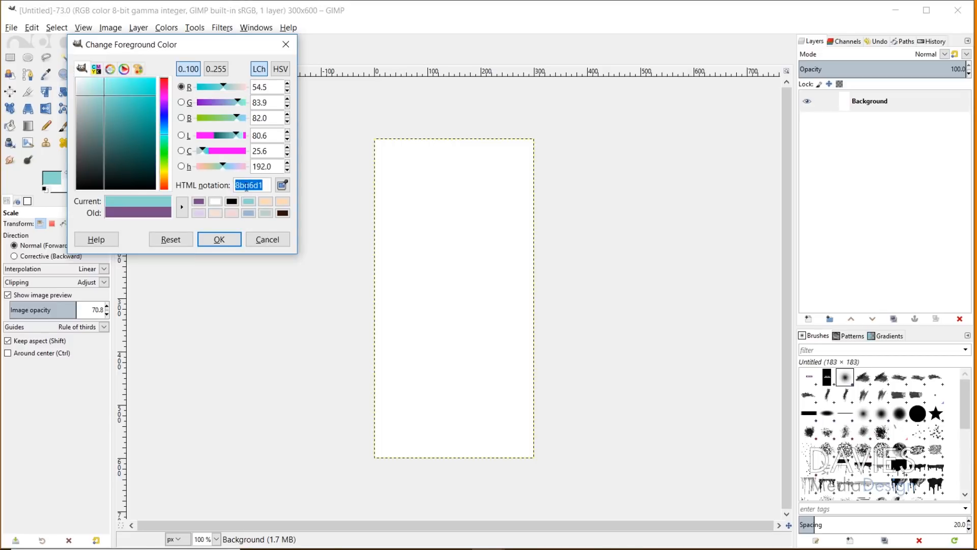
pyautogui.click(258, 185)
pyautogui.click(227, 240)
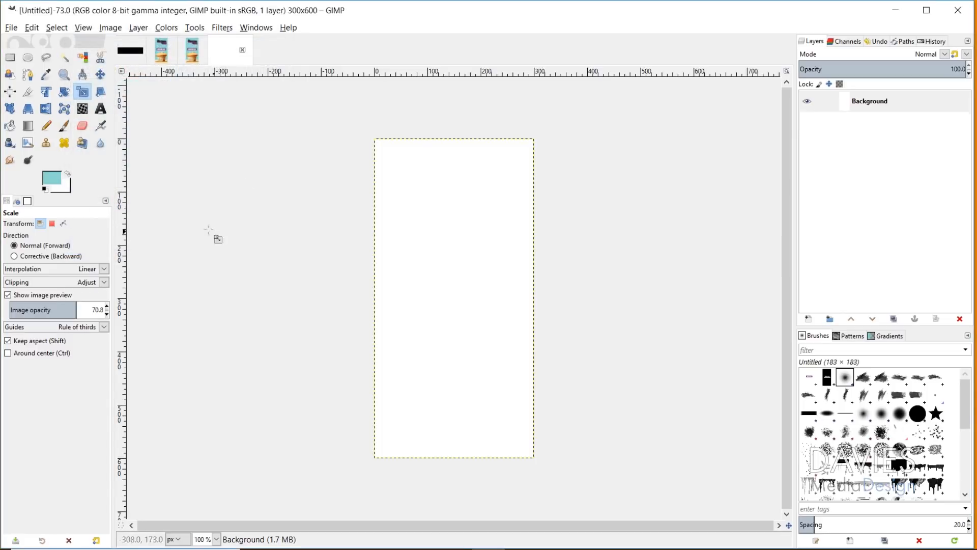
pyautogui.click(10, 125)
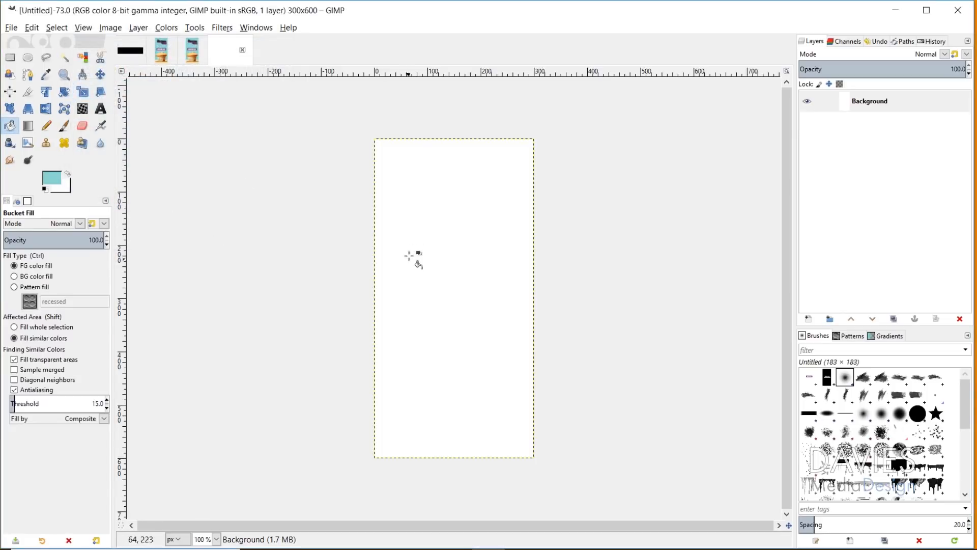
pyautogui.click(433, 215)
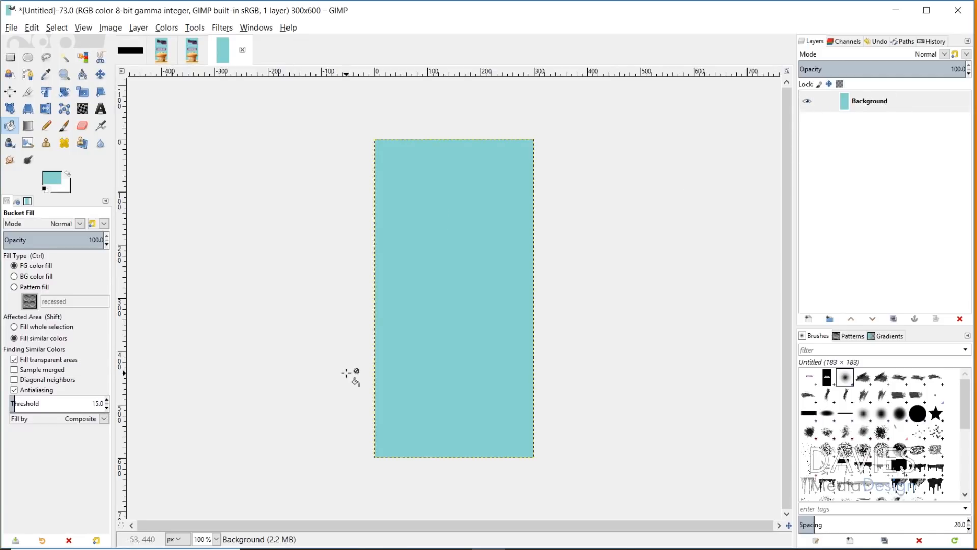
# - Compare the teal canvas with the finished Muffin Man banner, and open the recent photo food-823607_640.jpg
pyautogui.click(193, 51)
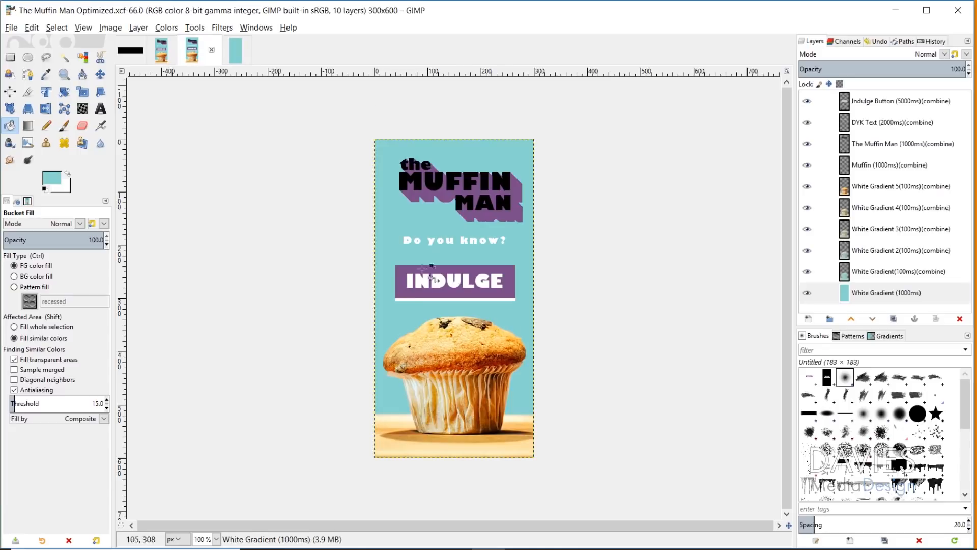
pyautogui.click(238, 56)
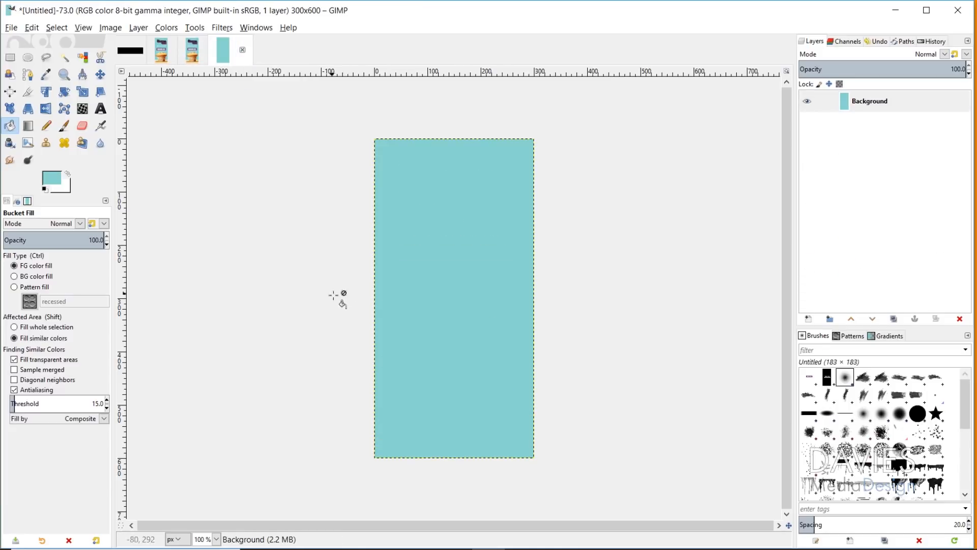
pyautogui.click(19, 30)
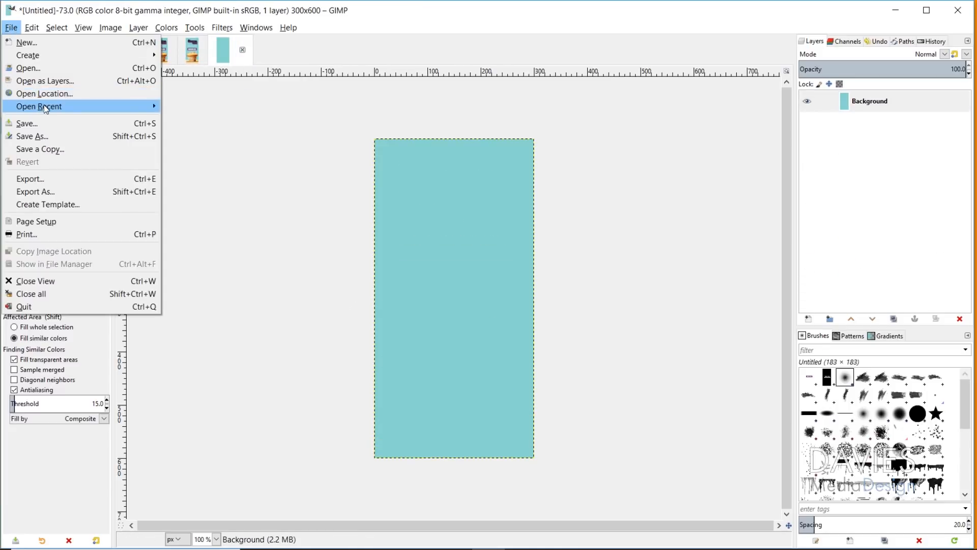
pyautogui.moveTo(45, 106)
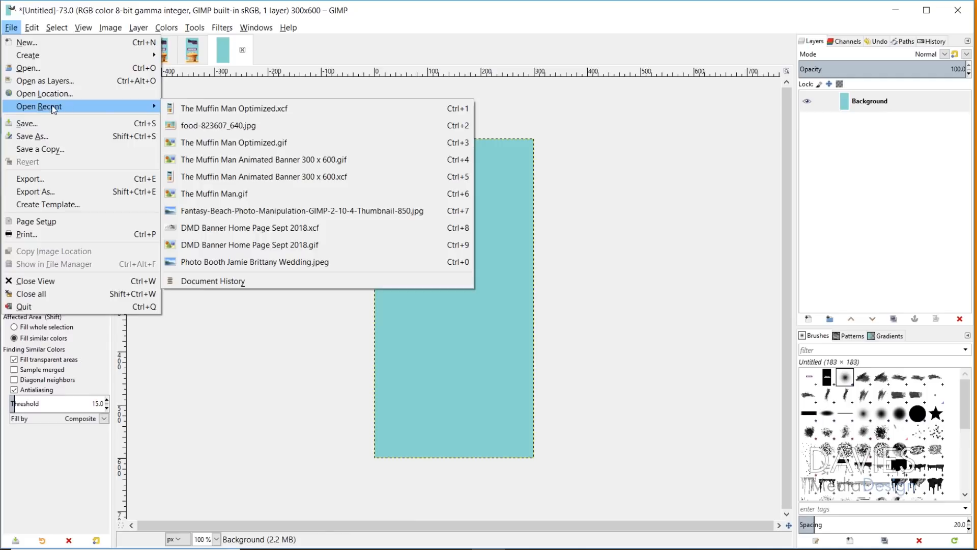
pyautogui.click(243, 125)
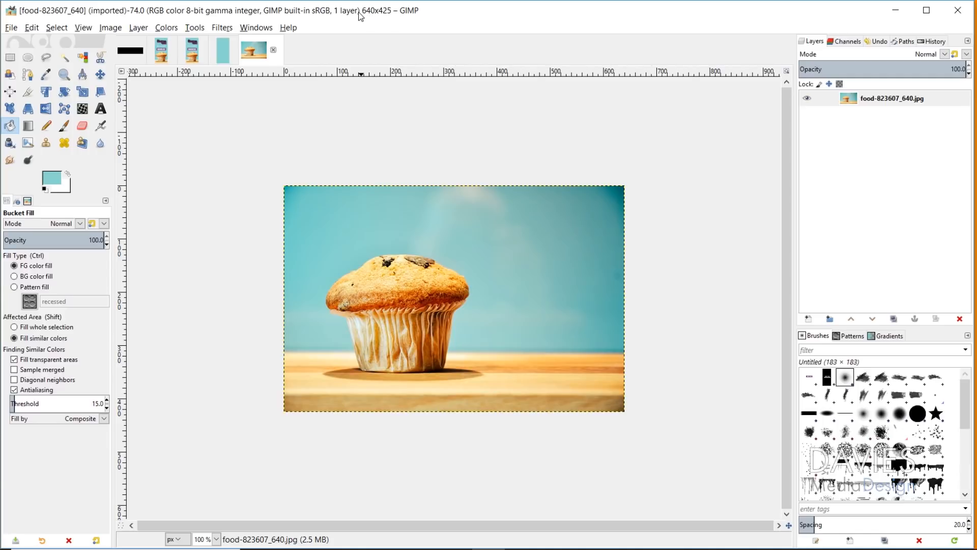
# - Copy the muffin photo into the teal 300 × 600 image and turn the pasted floating selection into a new layer
pyautogui.click(31, 27)
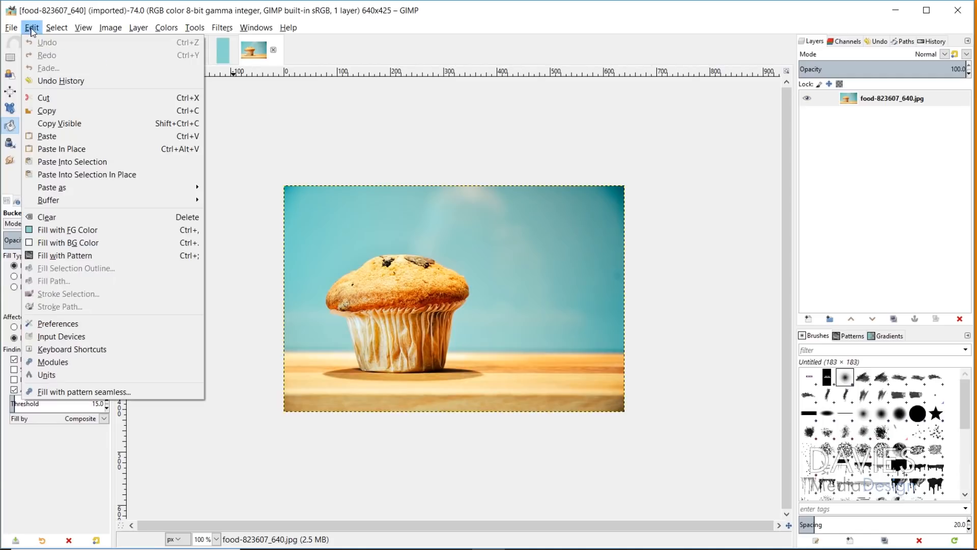
pyautogui.click(51, 112)
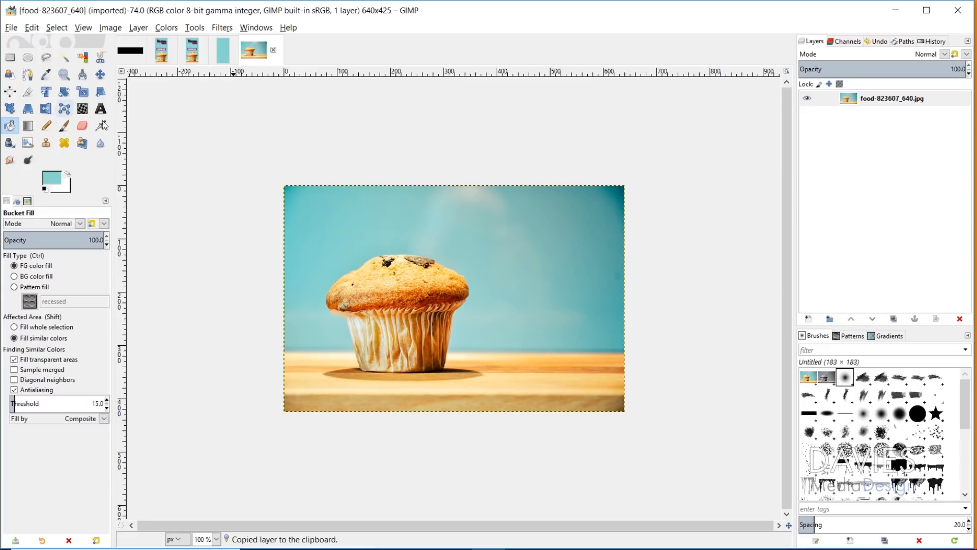
pyautogui.click(224, 50)
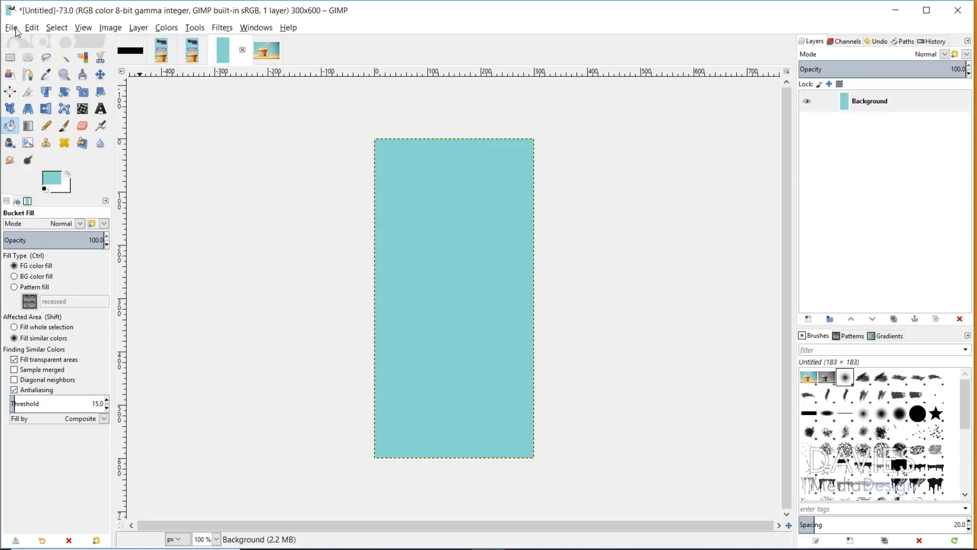
pyautogui.click(32, 28)
pyautogui.click(53, 137)
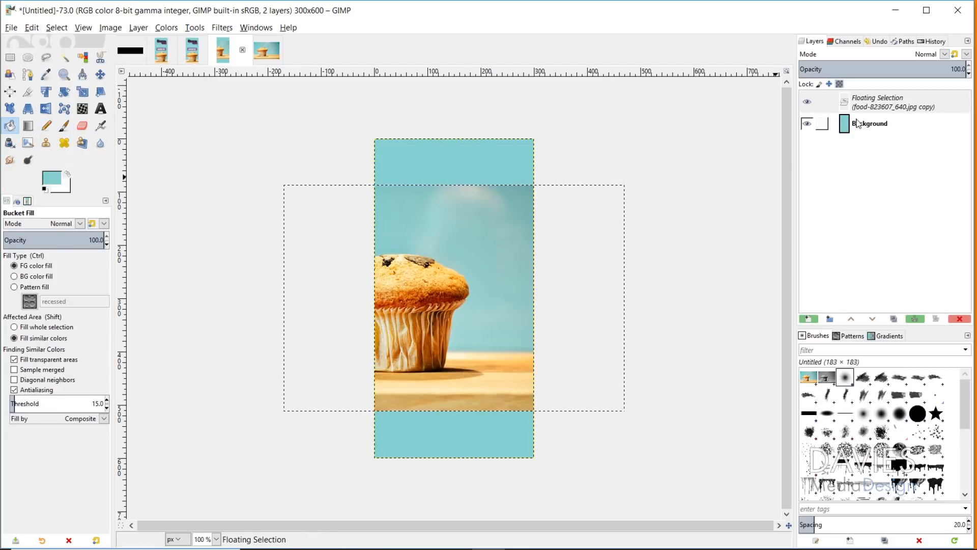
pyautogui.click(811, 322)
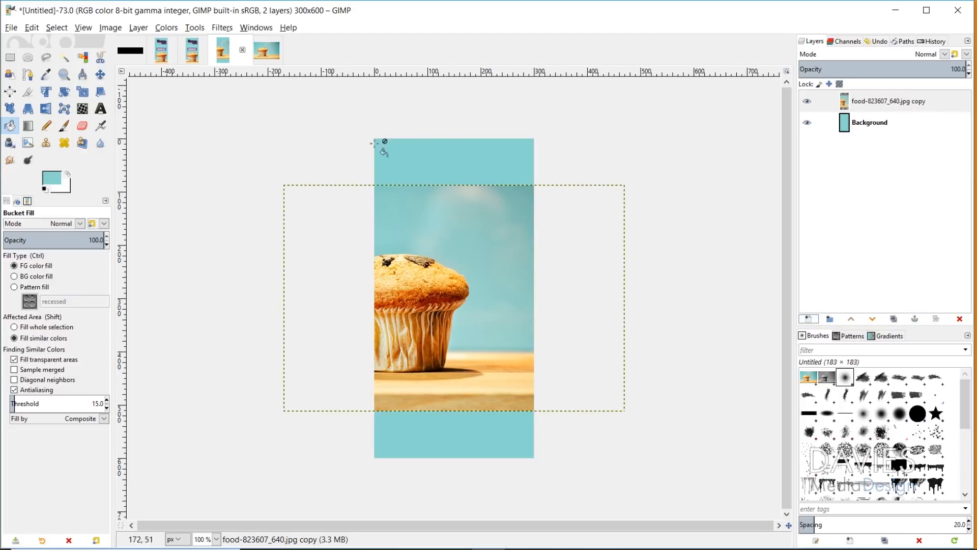
# - Move the muffin photo layer so the muffin sits horizontally centered in the lower part of the banner
pyautogui.click(100, 75)
pyautogui.moveTo(424, 305); pyautogui.dragTo(474, 358)
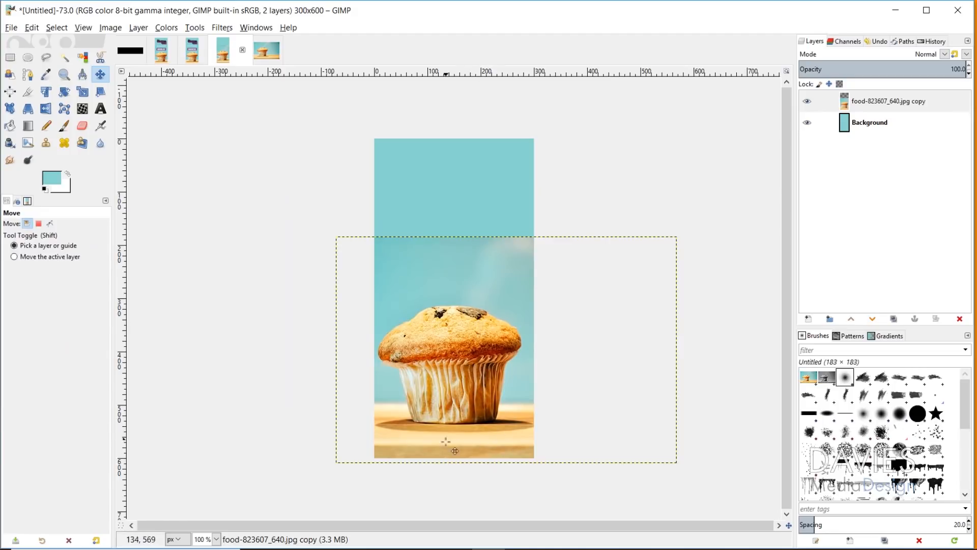
pyautogui.moveTo(455, 337); pyautogui.dragTo(467, 360)
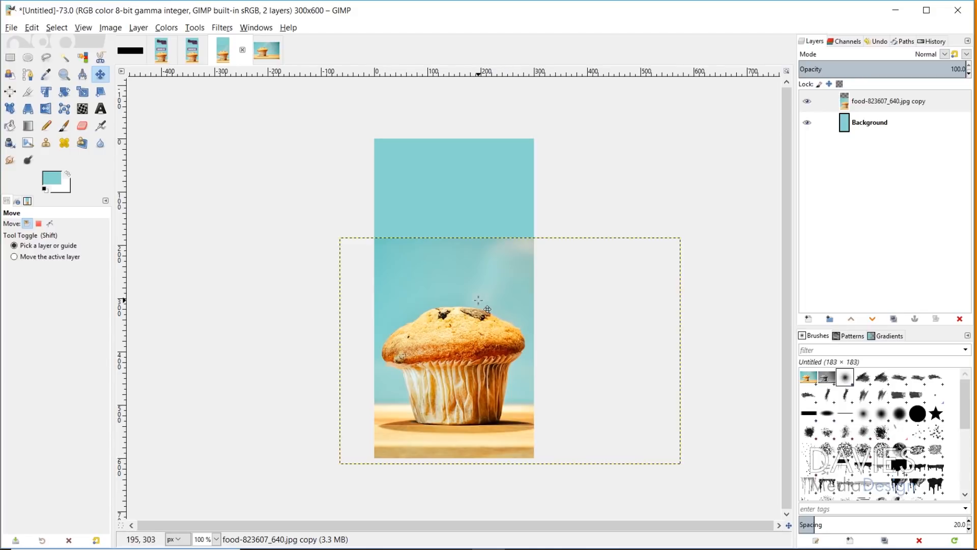
# - Crop only the muffin photo layer down to roughly the canvas width, keeping the muffin and table
pyautogui.click(28, 92)
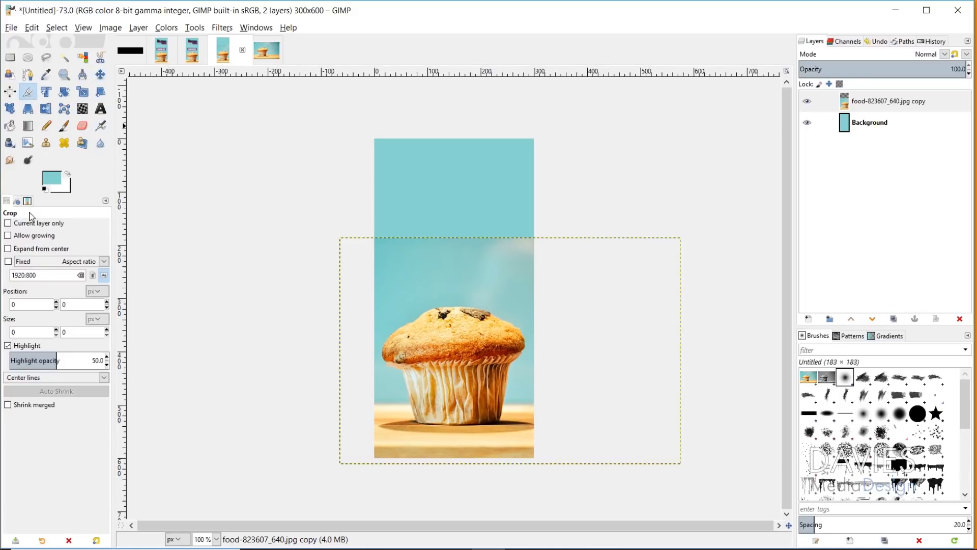
pyautogui.click(8, 224)
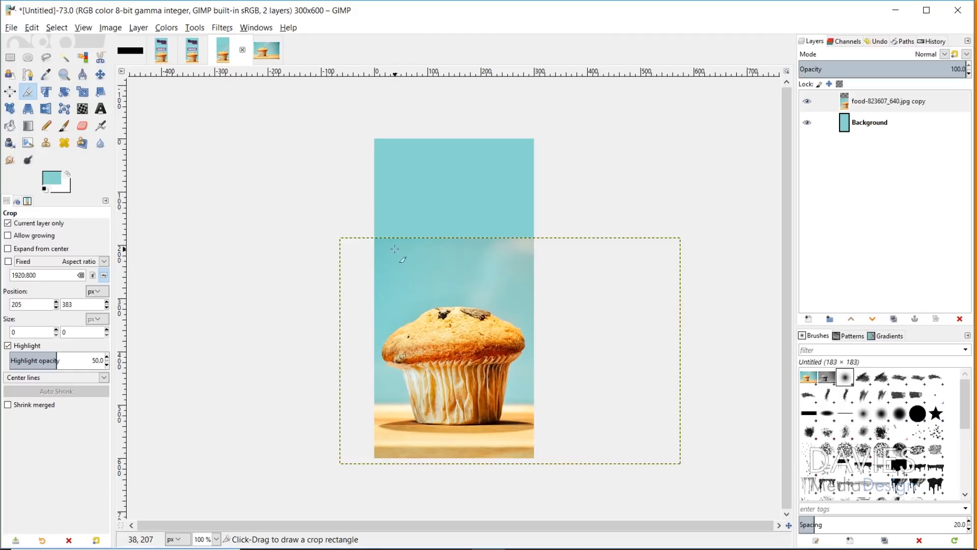
pyautogui.moveTo(374, 233); pyautogui.dragTo(536, 461)
pyautogui.moveTo(376, 457); pyautogui.dragTo(371, 456)
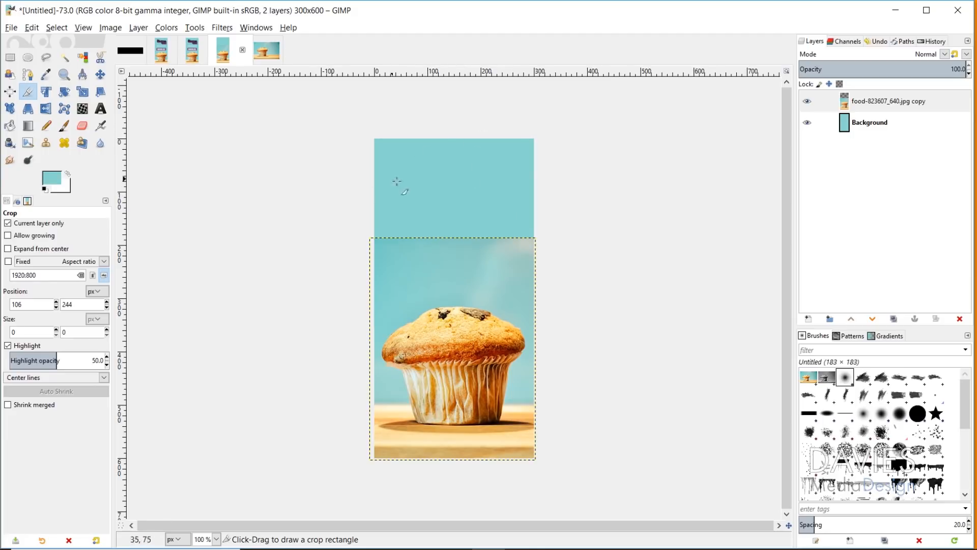
pyautogui.click(49, 180)
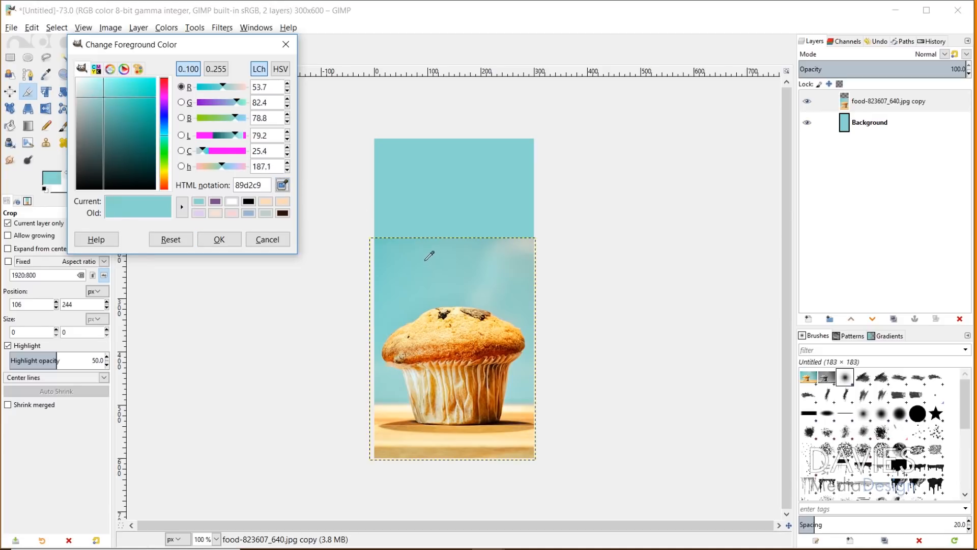
pyautogui.moveTo(411, 256)
pyautogui.mouseDown()
pyautogui.moveTo(388, 275)
pyautogui.moveTo(395, 261)
pyautogui.mouseUp()
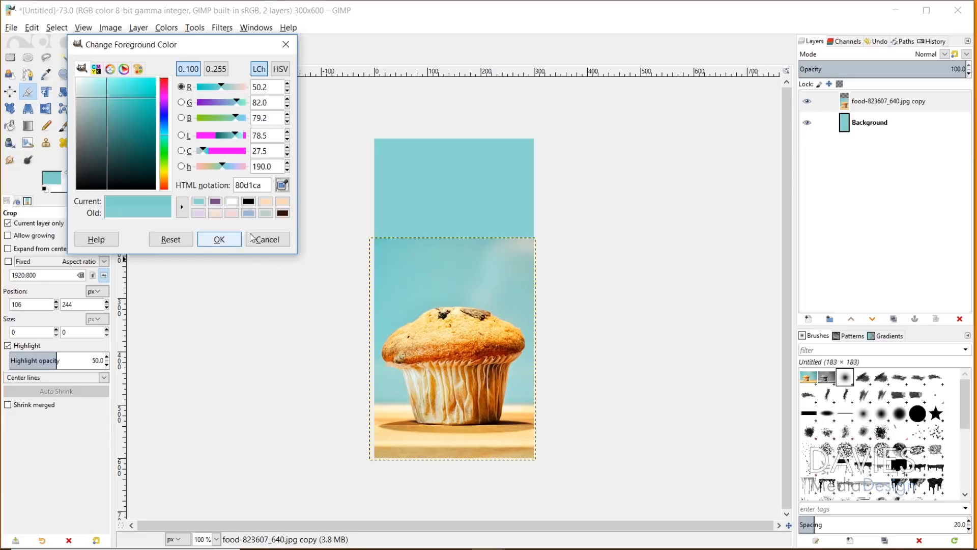
pyautogui.click(267, 239)
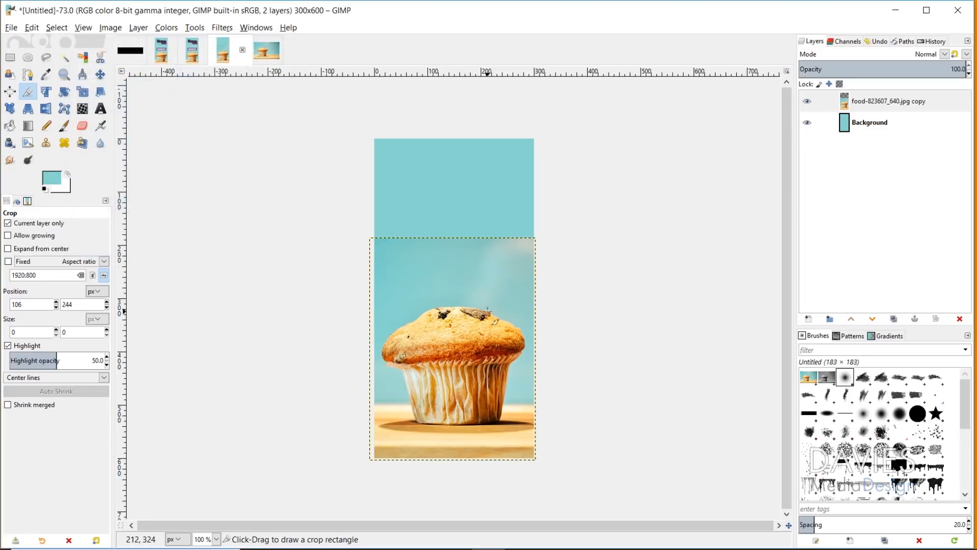
# - Start a path with the Paths tool along the table's back edge and up the left side of the muffin wrapper
pyautogui.press('m')
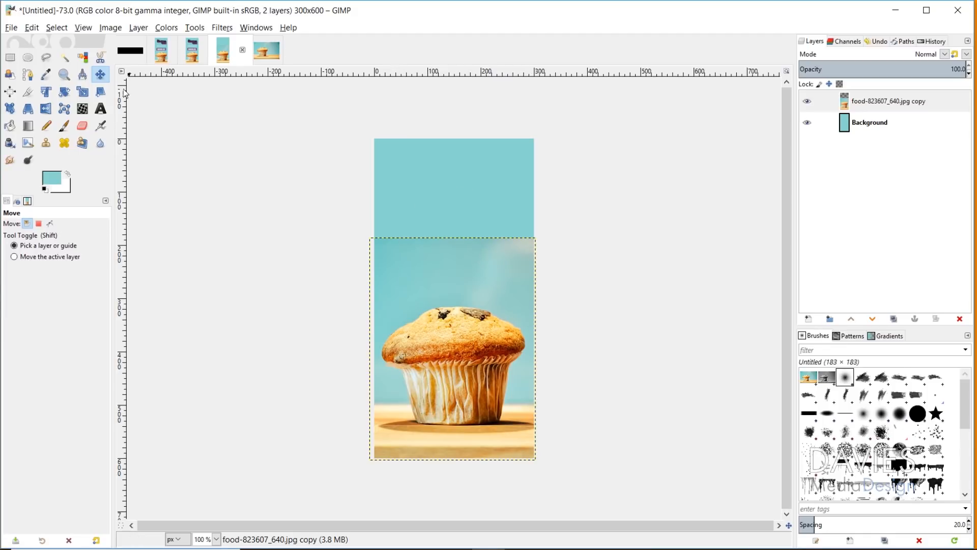
pyautogui.click(28, 77)
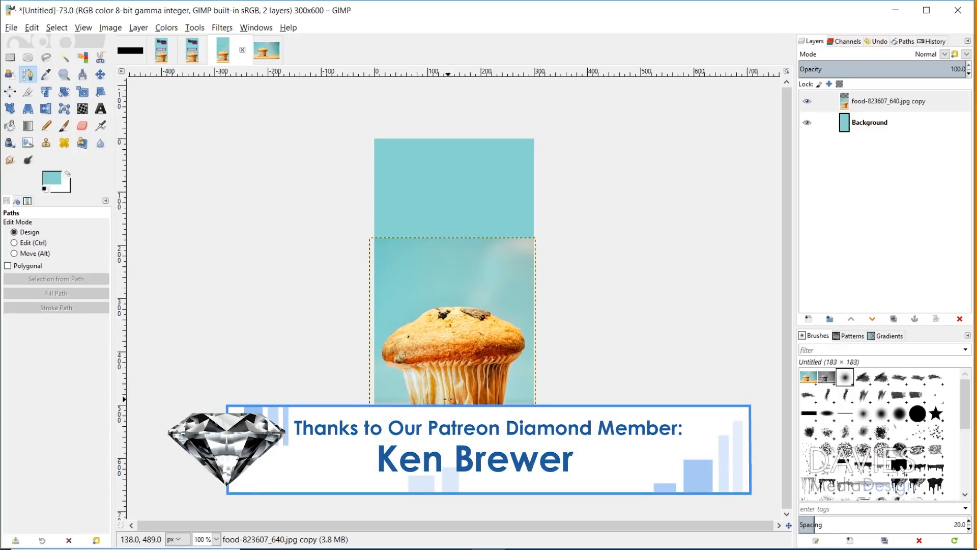
pyautogui.keyDown('ctrl'); pyautogui.scroll(5, 402, 393); pyautogui.keyUp('ctrl')
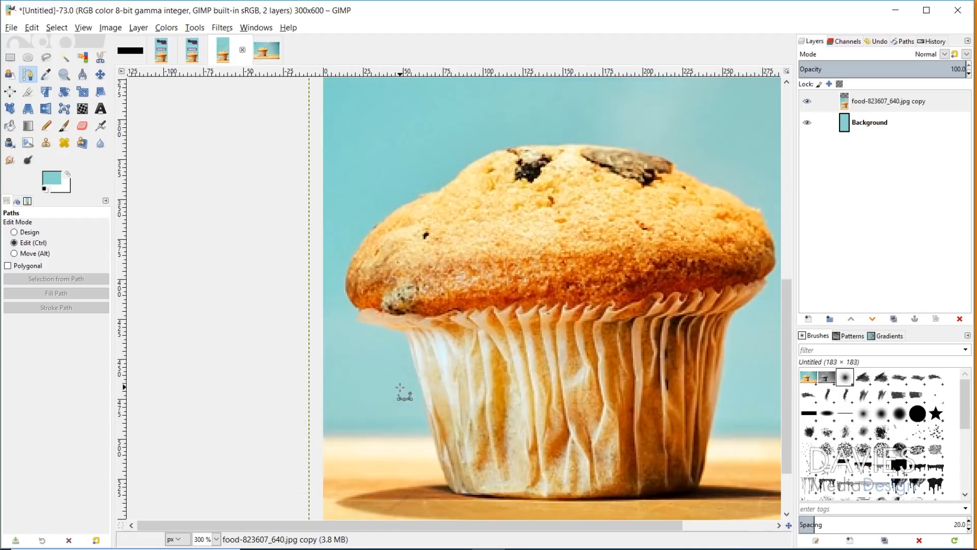
pyautogui.scroll(-4, 401, 388)
pyautogui.scroll(2, 399, 385)
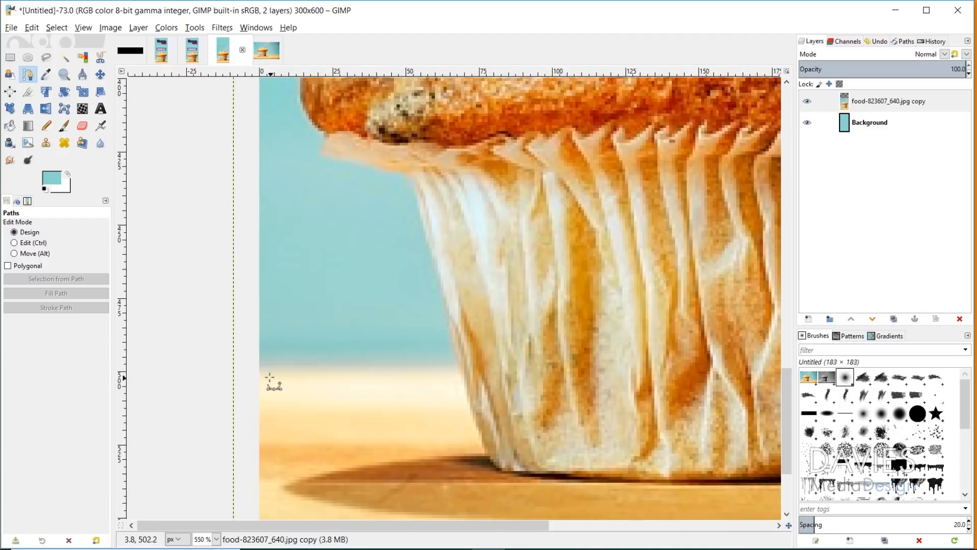
pyautogui.click(249, 365)
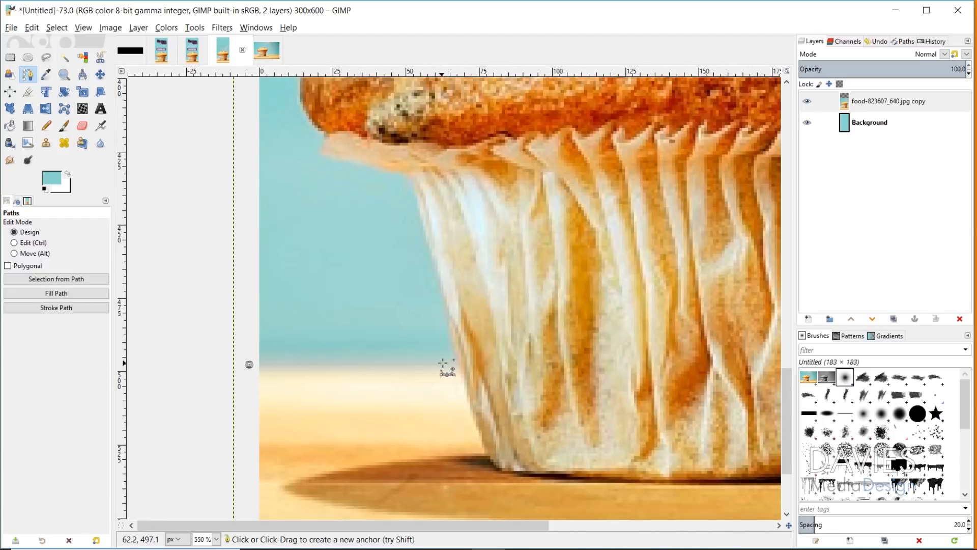
pyautogui.click(457, 364)
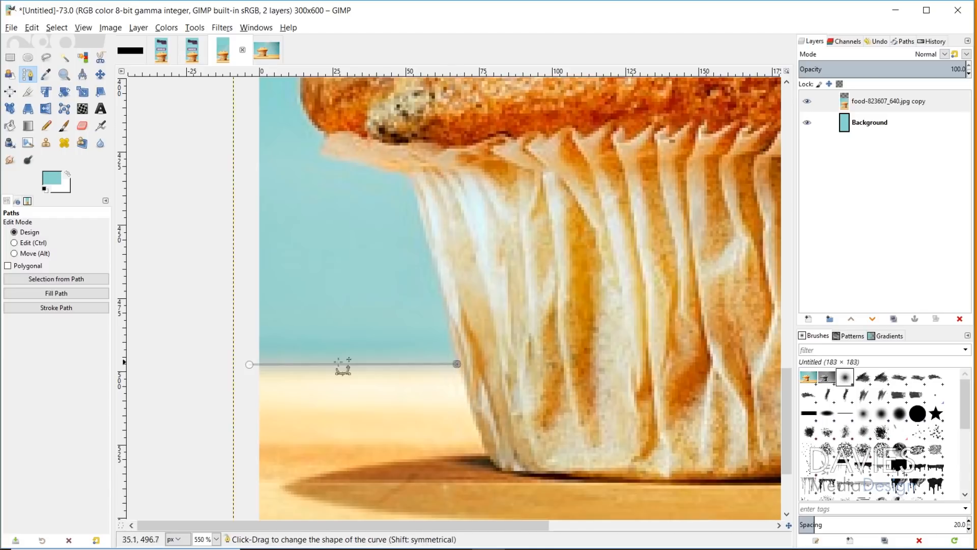
pyautogui.click(410, 180)
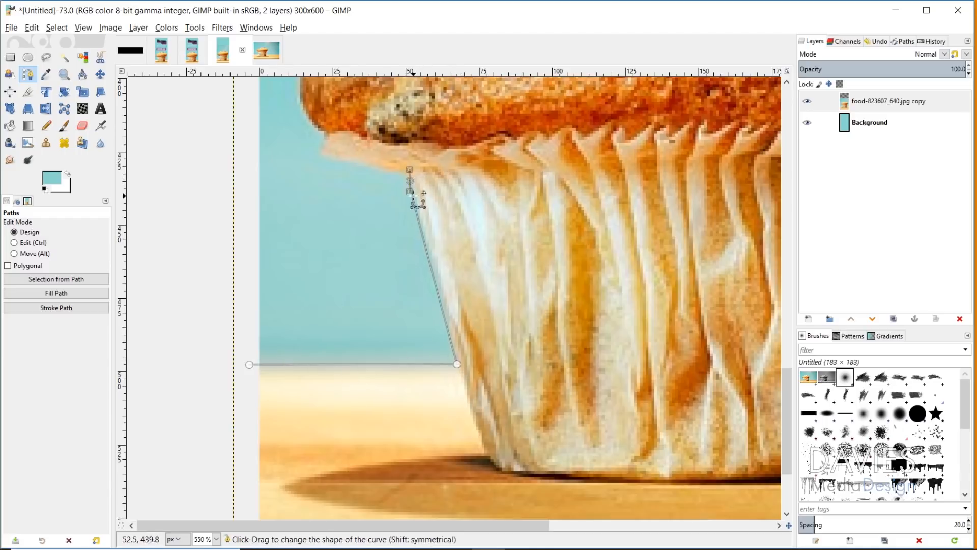
# - Continue the path around the wrapper's left rim and up the rounded left side of the muffin top
pyautogui.scroll(3, 392, 277)
pyautogui.moveTo(378, 281); pyautogui.dragTo(312, 258)
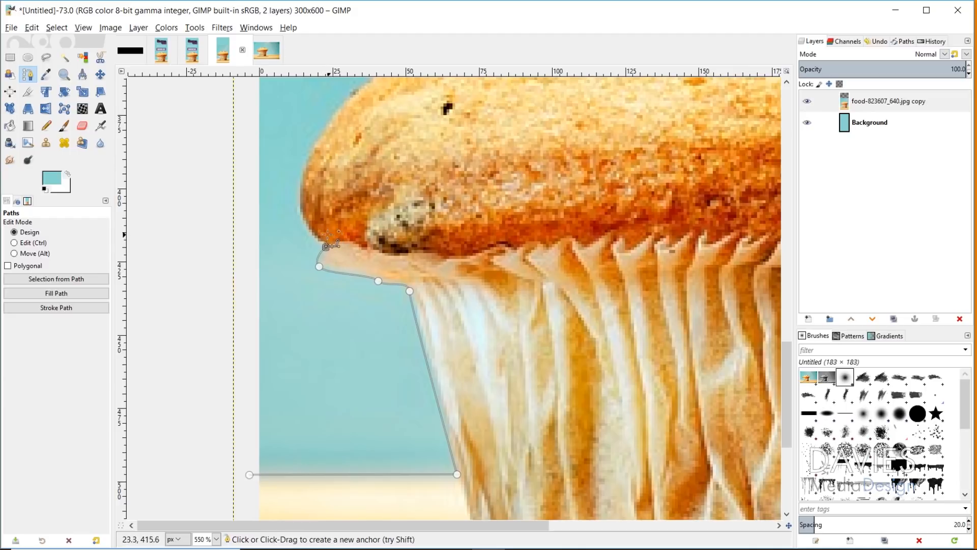
pyautogui.moveTo(297, 214); pyautogui.dragTo(289, 194)
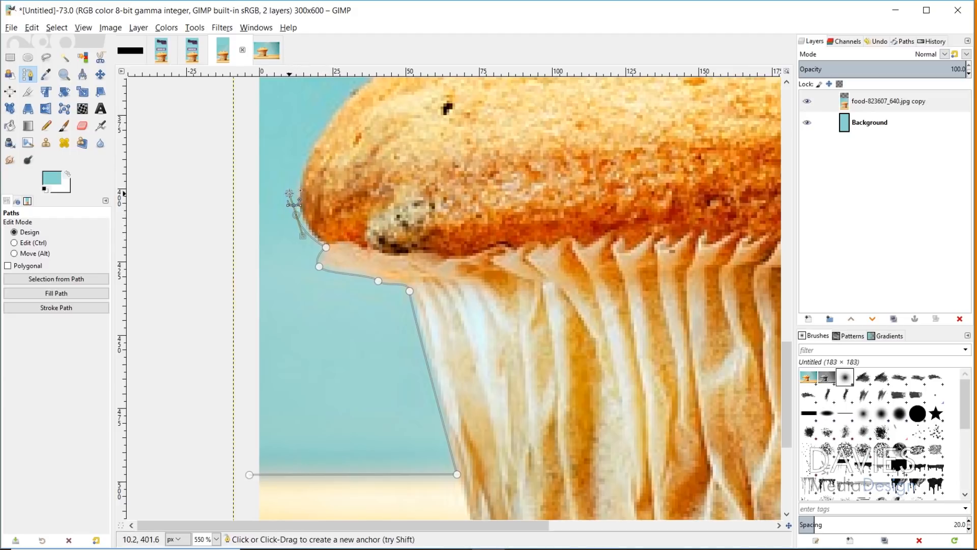
pyautogui.scroll(3, 312, 156)
pyautogui.moveTo(322, 240); pyautogui.dragTo(337, 235)
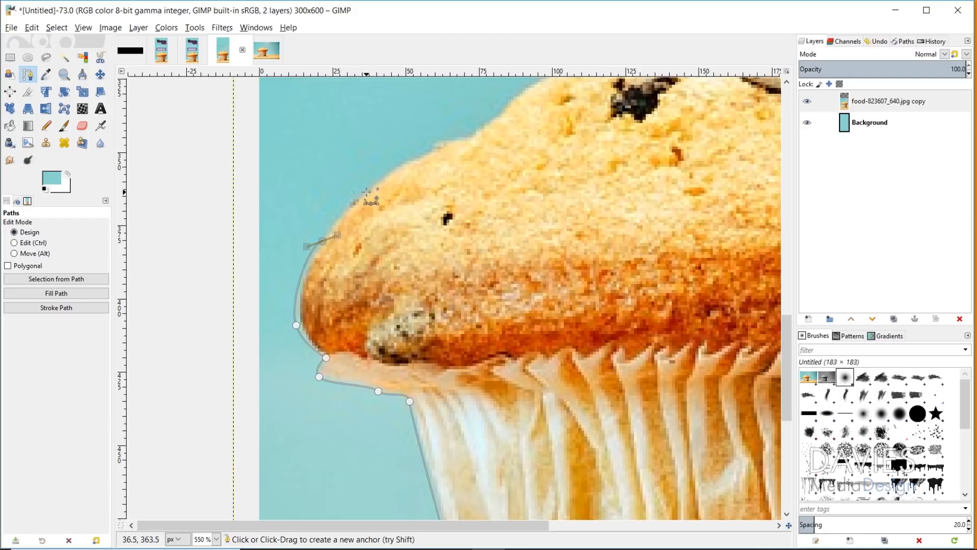
pyautogui.moveTo(367, 191); pyautogui.dragTo(376, 190)
# - Trace the path with curved anchors up the muffin top's upper-left slope to the first dark berry spot
pyautogui.scroll(3, 422, 242)
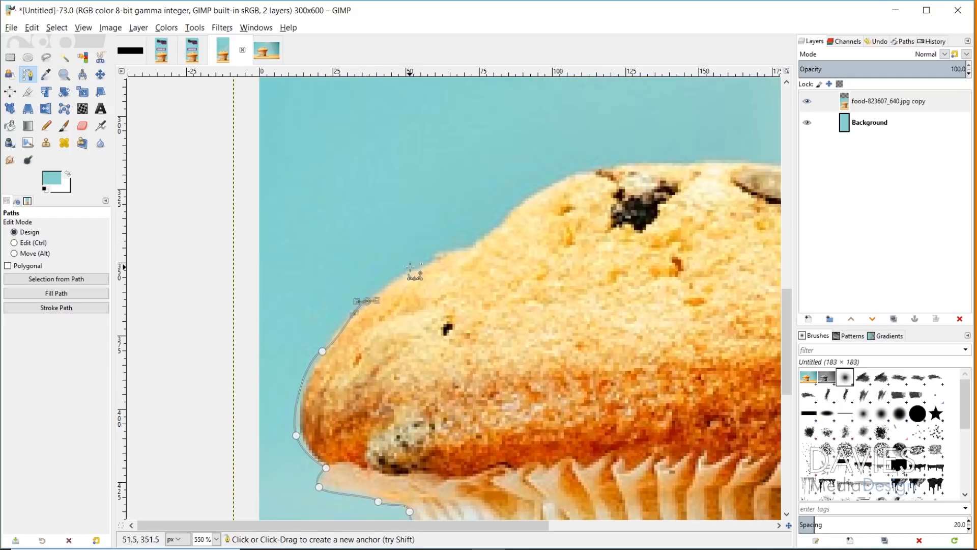
pyautogui.moveTo(416, 270); pyautogui.dragTo(436, 277)
pyautogui.click(431, 259)
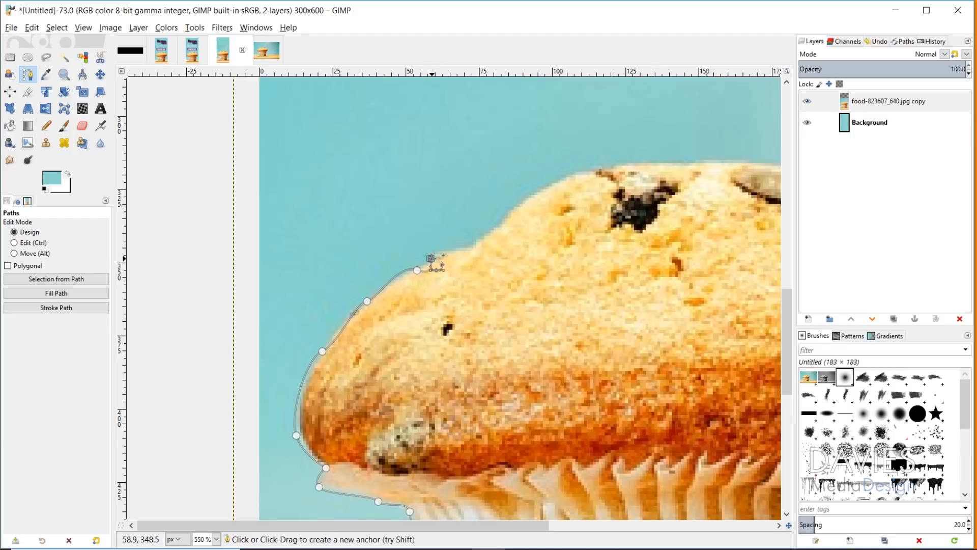
pyautogui.moveTo(468, 248); pyautogui.dragTo(511, 220)
pyautogui.scroll(3, 601, 221)
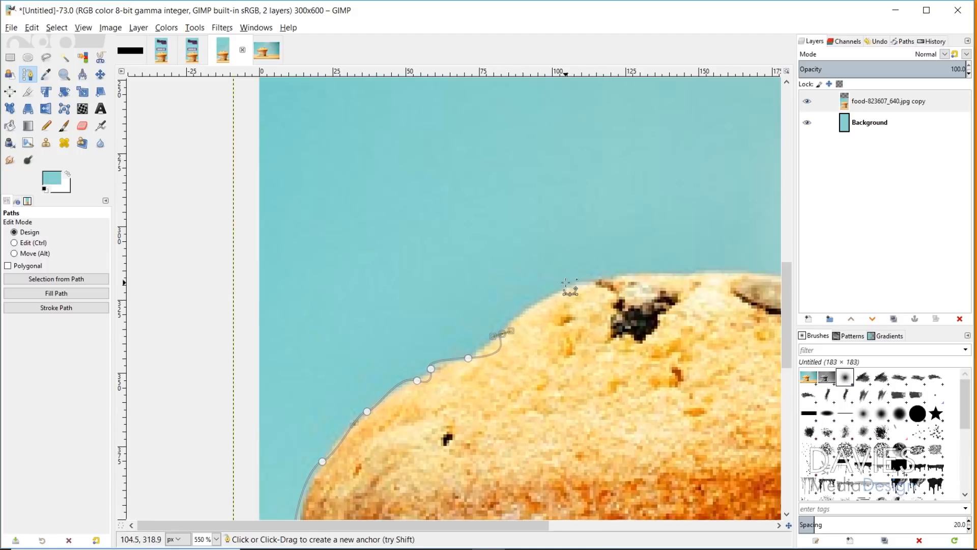
pyautogui.moveTo(564, 288); pyautogui.dragTo(601, 281)
# - Extend the path across the muffin's crown and past the large berry onto its right slope
pyautogui.press('space')
pyautogui.moveTo(387, 247); pyautogui.dragTo(450, 249)
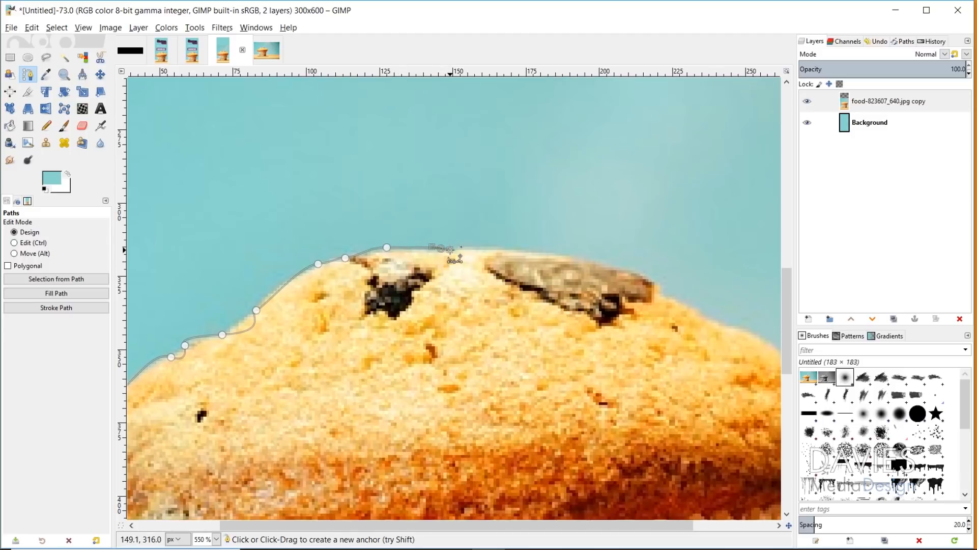
pyautogui.moveTo(526, 249); pyautogui.dragTo(545, 253)
pyautogui.moveTo(607, 265); pyautogui.dragTo(641, 276)
pyautogui.press('space')
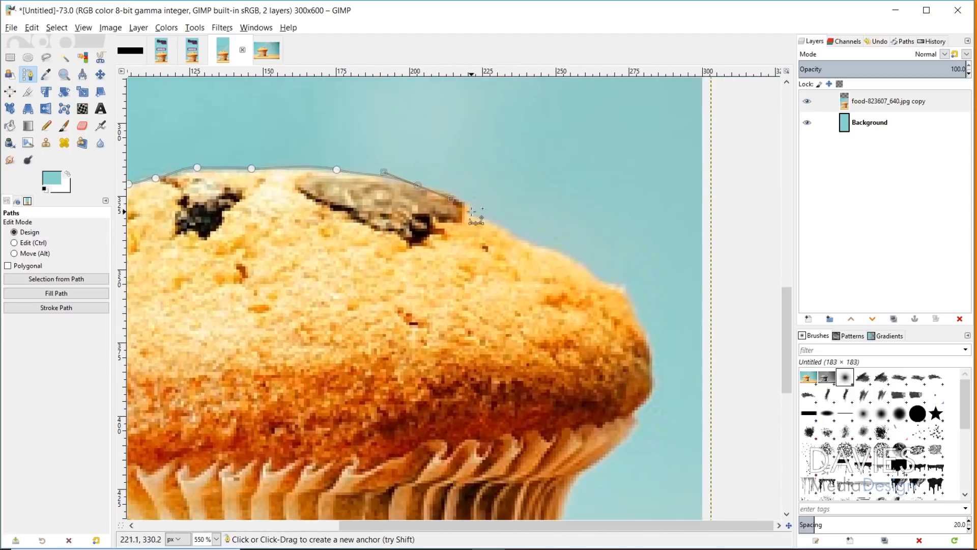
pyautogui.moveTo(471, 211); pyautogui.dragTo(545, 250)
# - Trace the path down the muffin's right side, around the wrapper rim and down the wrapper to the table edge
pyautogui.moveTo(599, 280); pyautogui.dragTo(640, 326)
pyautogui.scroll(-1, 675, 375)
pyautogui.moveTo(654, 282); pyautogui.dragTo(650, 339)
pyautogui.moveTo(634, 305); pyautogui.dragTo(637, 328)
pyautogui.moveTo(588, 360); pyautogui.dragTo(587, 365)
pyautogui.scroll(-1, 584, 364)
pyautogui.moveTo(563, 313); pyautogui.dragTo(539, 347)
pyautogui.scroll(-1, 564, 354)
pyautogui.moveTo(534, 372); pyautogui.dragTo(533, 380)
# - Run the path outside the canvas below the table and close it at the first anchor
pyautogui.hotkey('shift', 'ctrl', 'j')
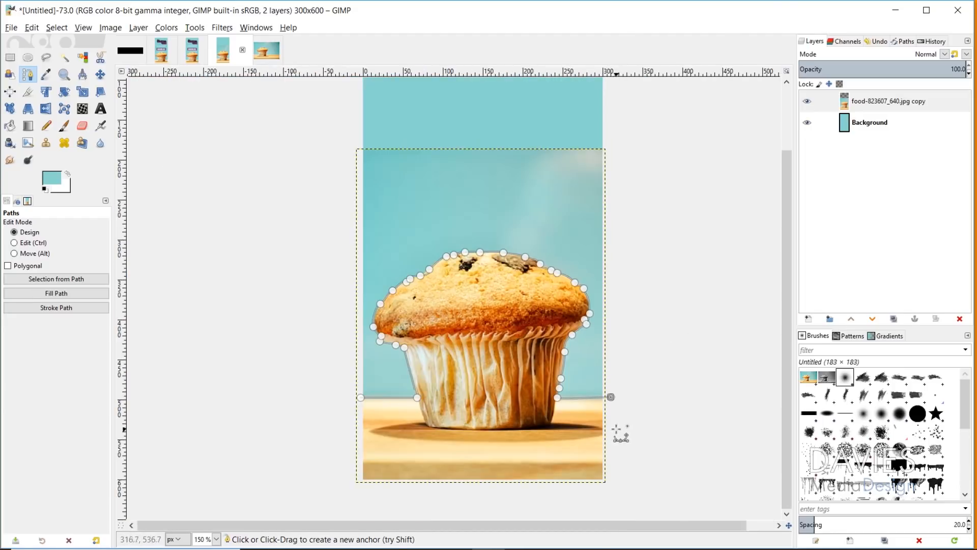
pyautogui.click(622, 495)
pyautogui.click(334, 503)
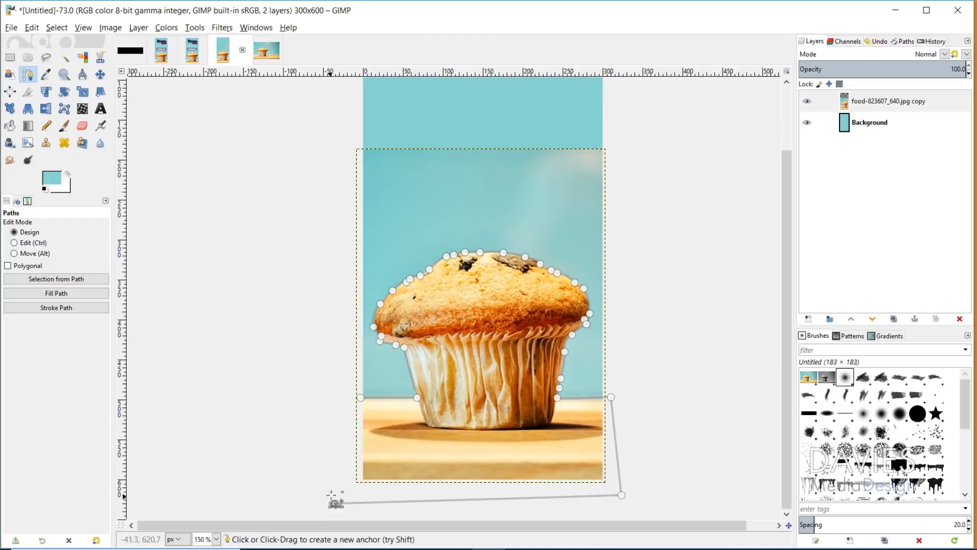
pyautogui.keyDown('ctrl'); pyautogui.click(360, 397); pyautogui.keyUp('ctrl')
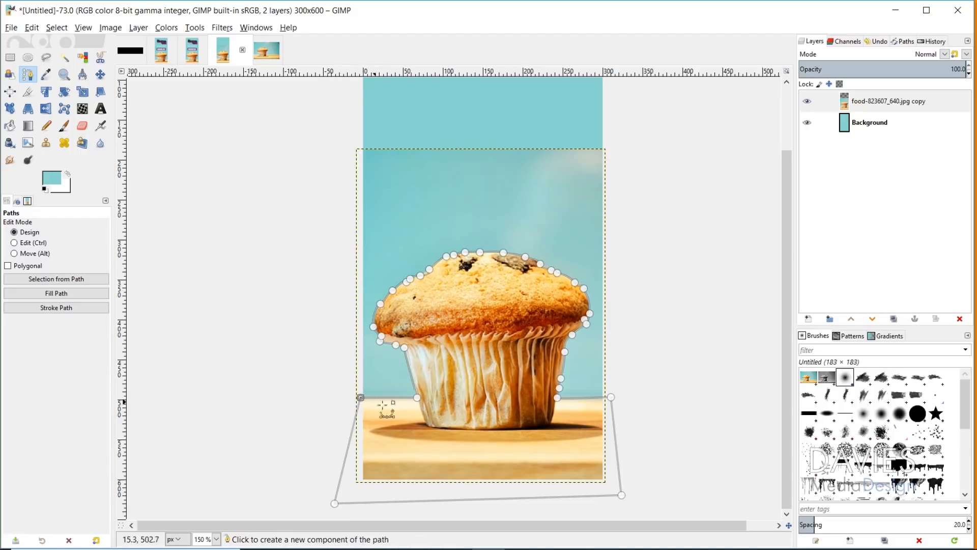
# - Adjust the path's anchors and handles around the wrapper's left rim to follow its edge more closely
pyautogui.scroll(4, 400, 397)
pyautogui.scroll(2, 403, 388)
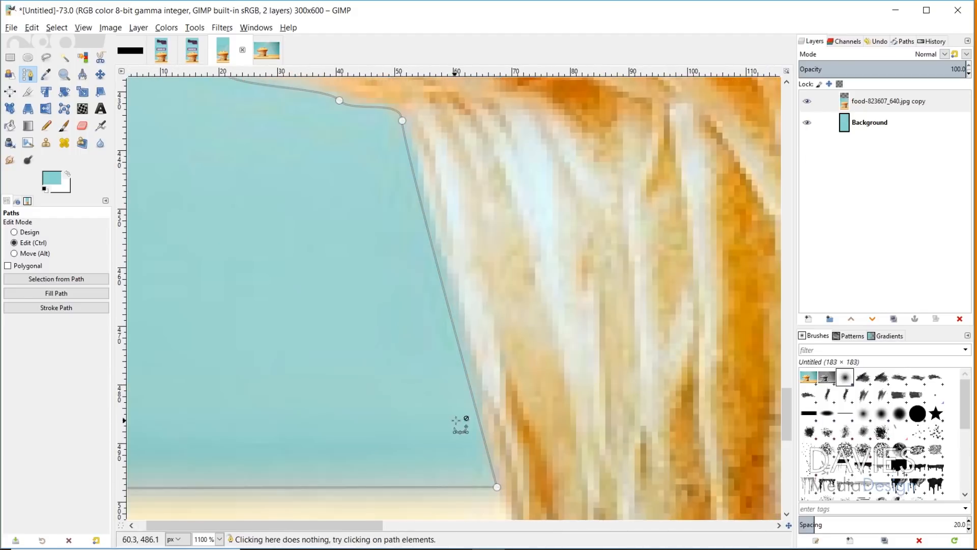
pyautogui.scroll(5, 381, 336)
pyautogui.moveTo(403, 341); pyautogui.dragTo(397, 313)
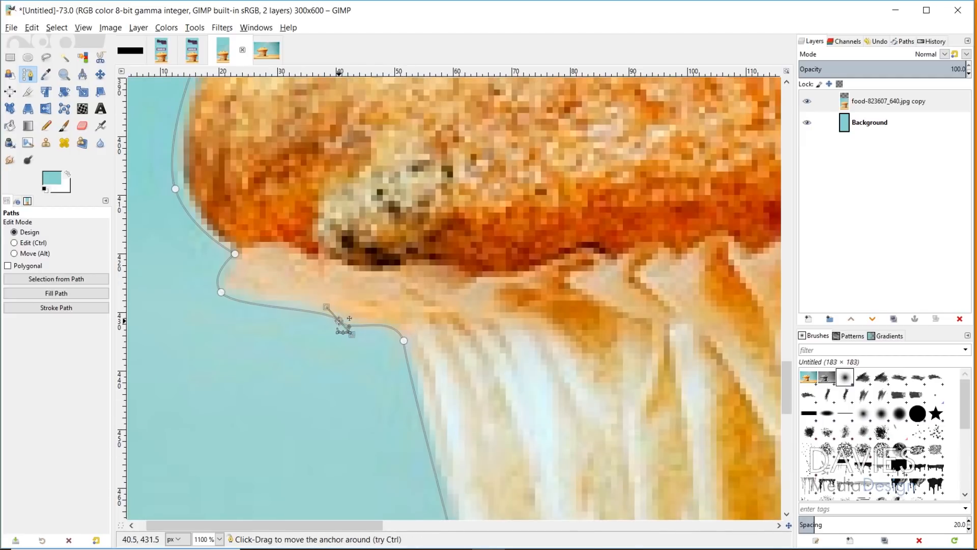
pyautogui.moveTo(339, 321); pyautogui.dragTo(370, 330)
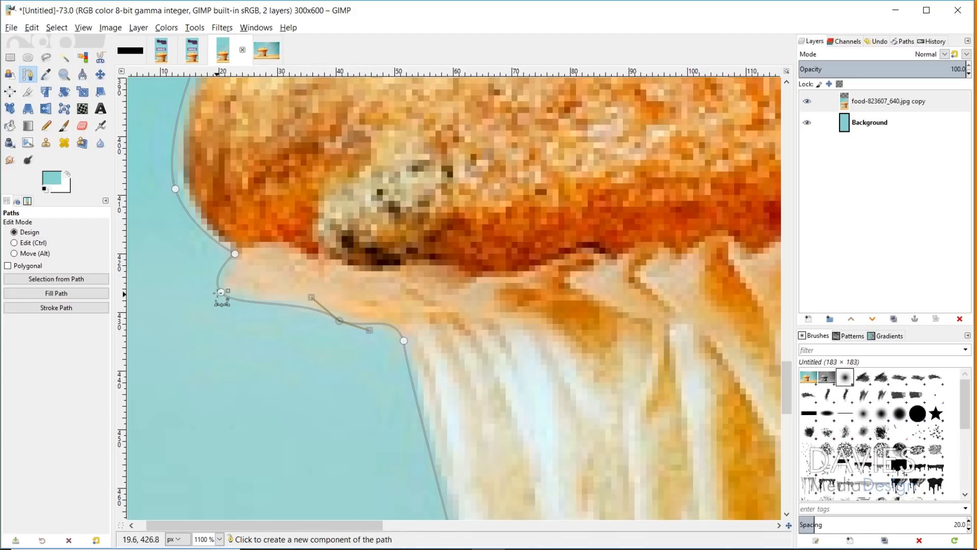
pyautogui.click(222, 292)
pyautogui.moveTo(208, 276); pyautogui.dragTo(215, 257)
# - Smooth the path's curves along the muffin top's upper-left slope by adjusting its anchors and handles
pyautogui.scroll(6, 234, 253)
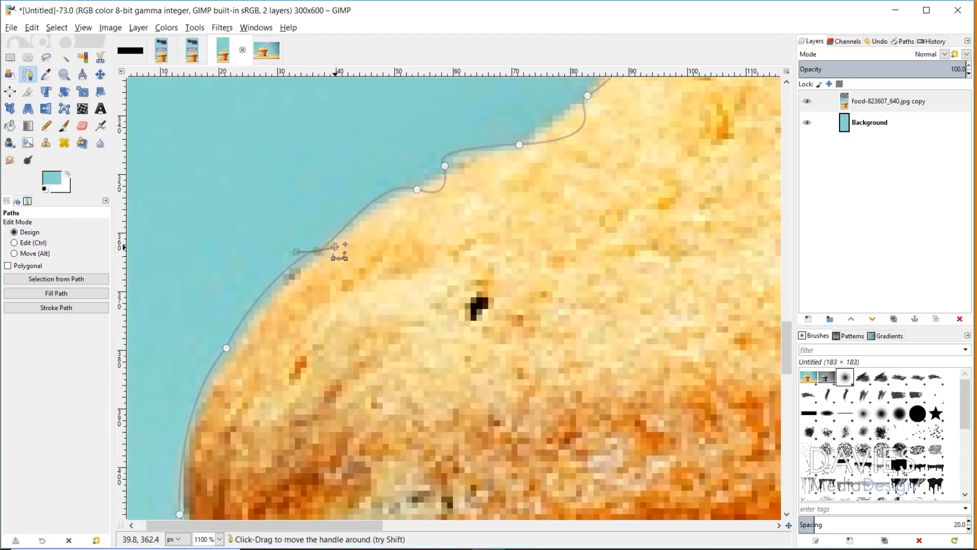
pyautogui.click(417, 189)
pyautogui.moveTo(417, 190); pyautogui.dragTo(418, 184)
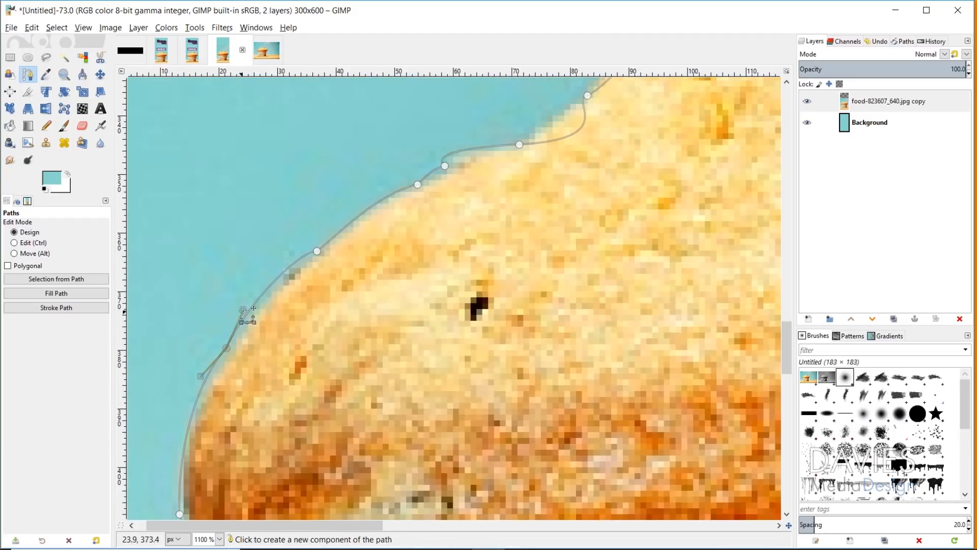
pyautogui.click(454, 152)
pyautogui.moveTo(417, 150); pyautogui.dragTo(443, 145)
pyautogui.moveTo(621, 139); pyautogui.dragTo(534, 118)
# - Refine the path's curve handles along the left part of the muffin's crown, near the first dark berry spot
pyautogui.scroll(4, 656, 198)
pyautogui.moveTo(658, 201); pyautogui.dragTo(399, 207)
pyautogui.click(452, 231)
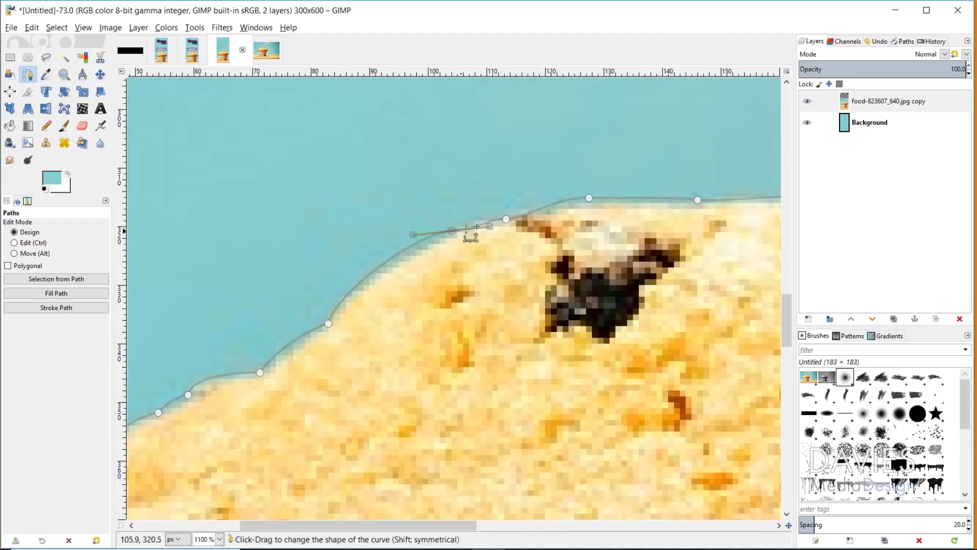
pyautogui.moveTo(498, 227); pyautogui.dragTo(481, 220)
pyautogui.click(701, 201)
# - Reshape the path over the large berry on the crown's right part to hug its outline
pyautogui.moveTo(761, 232); pyautogui.dragTo(270, 132)
pyautogui.click(489, 187)
pyautogui.click(356, 117)
pyautogui.moveTo(428, 144); pyautogui.dragTo(409, 135)
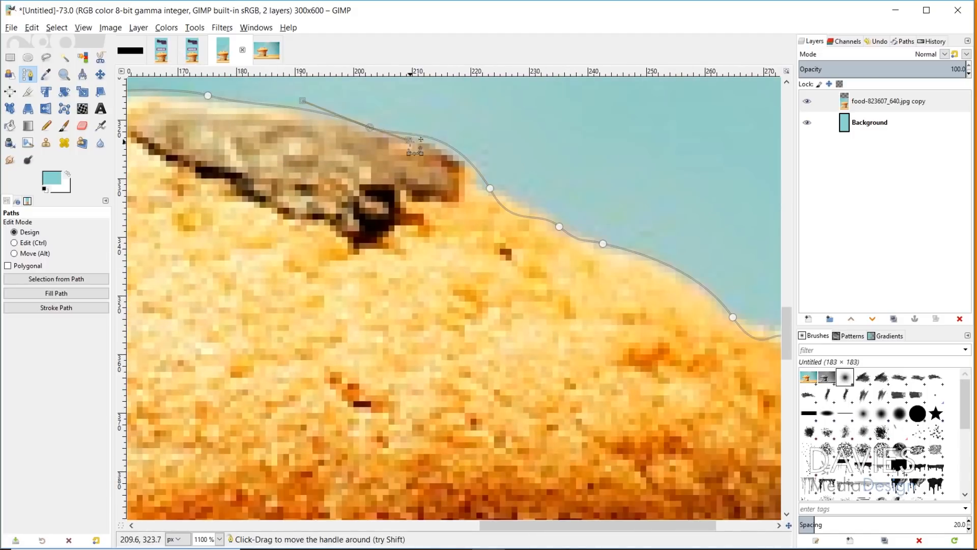
pyautogui.click(386, 126)
# - Fit the path's anchors and curves to the muffin top's right slope down to its outer shoulder
pyautogui.moveTo(530, 219); pyautogui.dragTo(407, 131)
pyautogui.click(455, 164)
pyautogui.click(498, 180)
pyautogui.click(630, 255)
pyautogui.moveTo(676, 309); pyautogui.dragTo(650, 254)
pyautogui.click(693, 295)
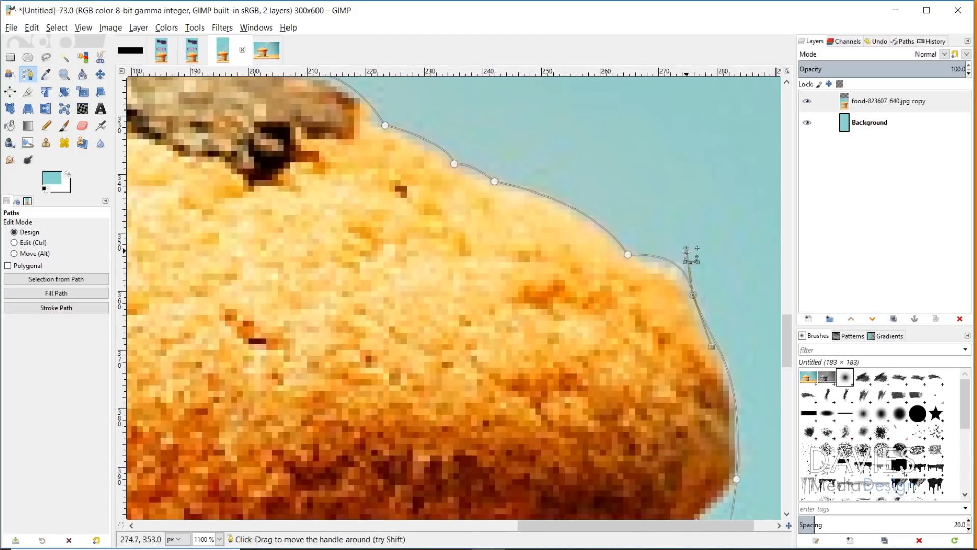
pyautogui.scroll(-1, 692, 257)
pyautogui.moveTo(713, 238)
pyautogui.mouseDown()
pyautogui.moveTo(698, 182)
pyautogui.moveTo(705, 224)
pyautogui.mouseUp()
pyautogui.keyDown('ctrl'); pyautogui.click(708, 229); pyautogui.keyUp('ctrl')
# - Tighten the path around the muffin top's lower right bulge and the tip of the wrapper rim, adding an anchor there
pyautogui.click(737, 369)
pyautogui.scroll(-2, 741, 375)
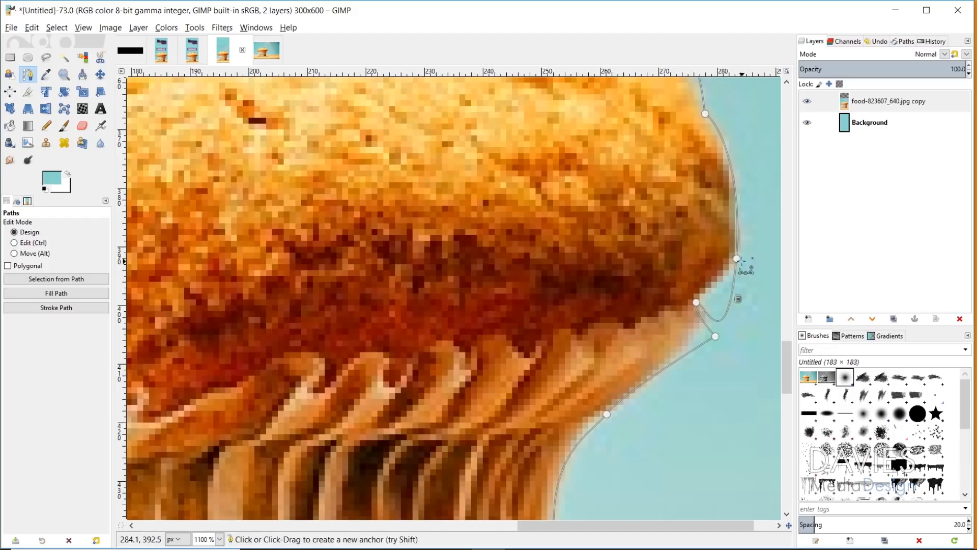
pyautogui.click(736, 259)
pyautogui.moveTo(727, 373); pyautogui.dragTo(733, 279)
pyautogui.click(696, 303)
pyautogui.moveTo(716, 337); pyautogui.dragTo(704, 308)
pyautogui.keyDown('ctrl'); pyautogui.click(692, 338); pyautogui.keyUp('ctrl')
pyautogui.moveTo(712, 325); pyautogui.dragTo(692, 348)
# - Refine the path's curve beneath the wrapper's right rim and down the wrapper's right side
pyautogui.scroll(-2, 693, 348)
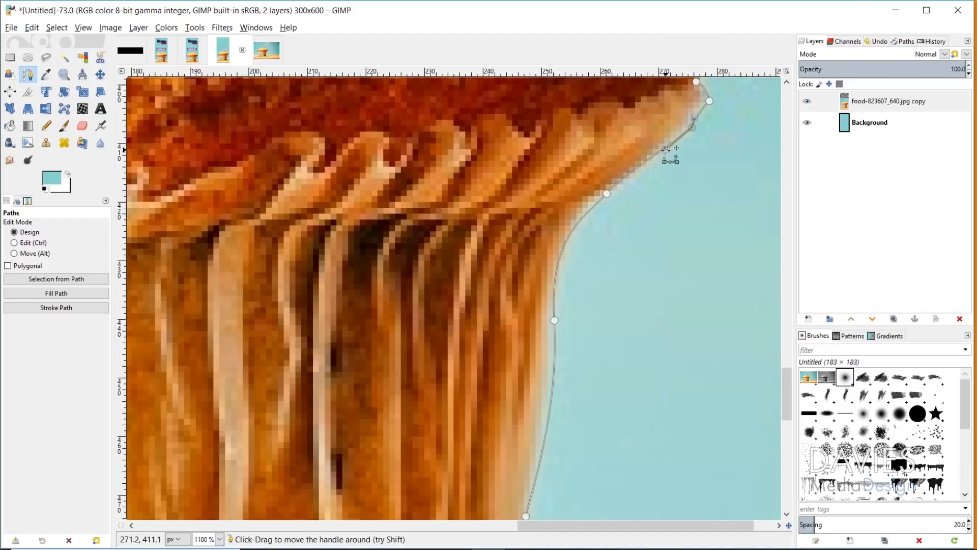
pyautogui.click(607, 194)
pyautogui.moveTo(632, 178); pyautogui.dragTo(624, 184)
pyautogui.click(554, 320)
pyautogui.keyDown('ctrl'); pyautogui.scroll(-6, 554, 236); pyautogui.keyUp('ctrl')
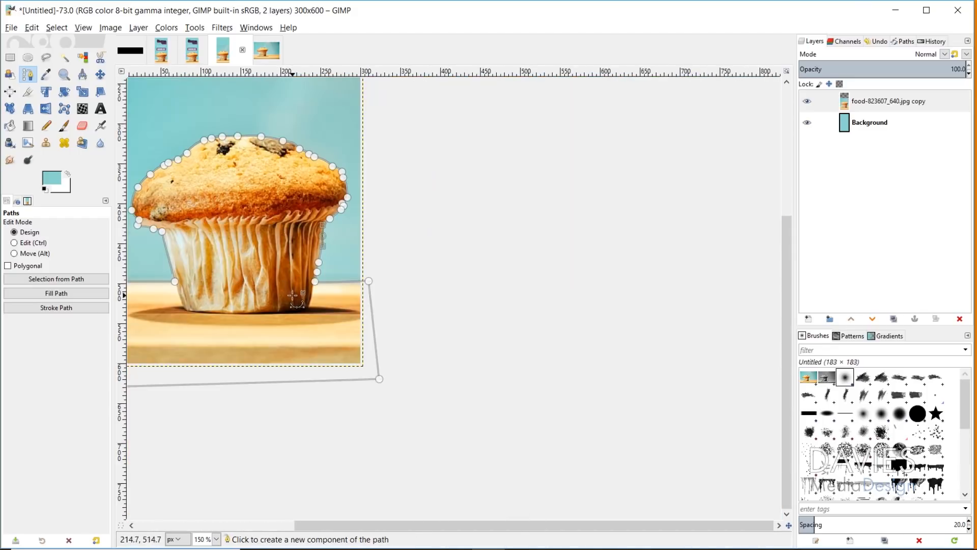
# - Convert the finished path around the muffin and table into a selection
pyautogui.moveTo(544, 529); pyautogui.dragTo(427, 525)
pyautogui.scroll(5, 429, 489)
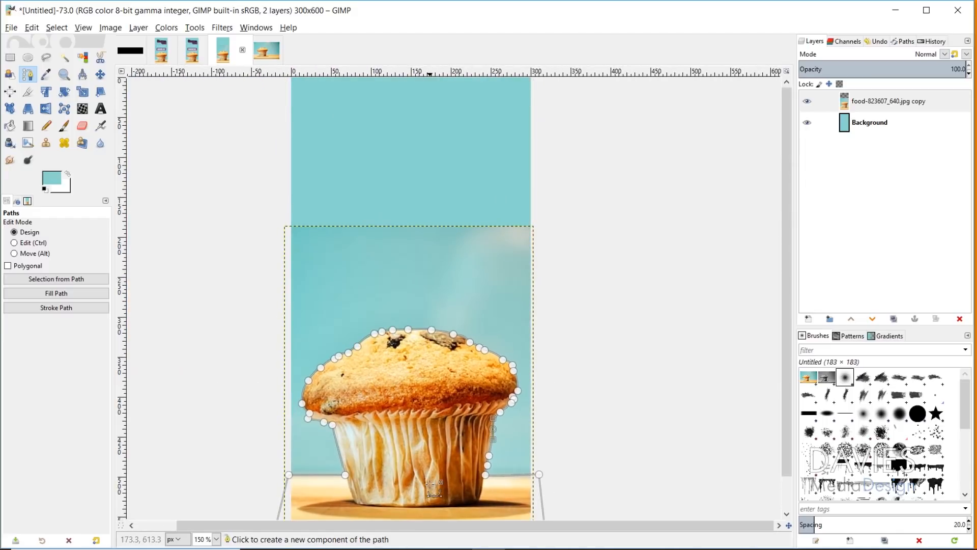
pyautogui.scroll(-1, 428, 488)
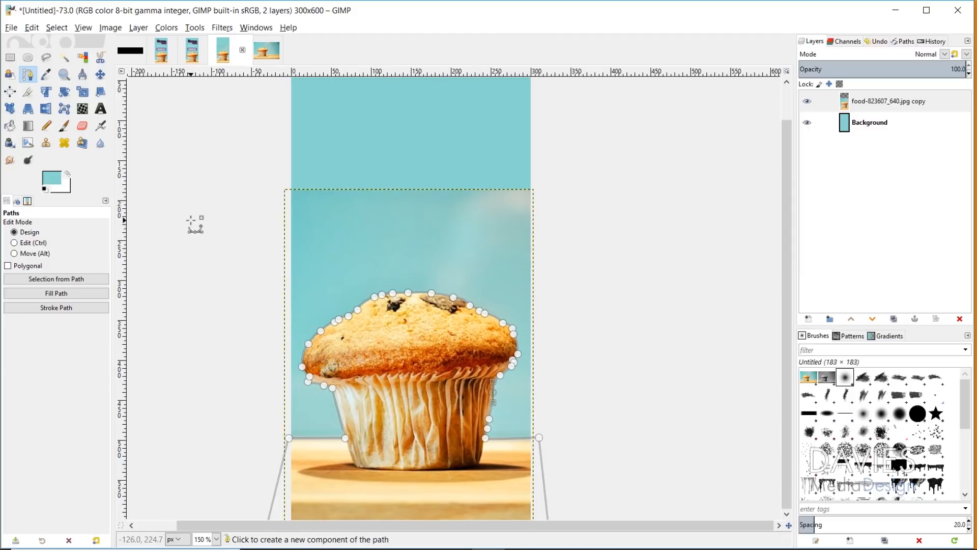
pyautogui.click(82, 284)
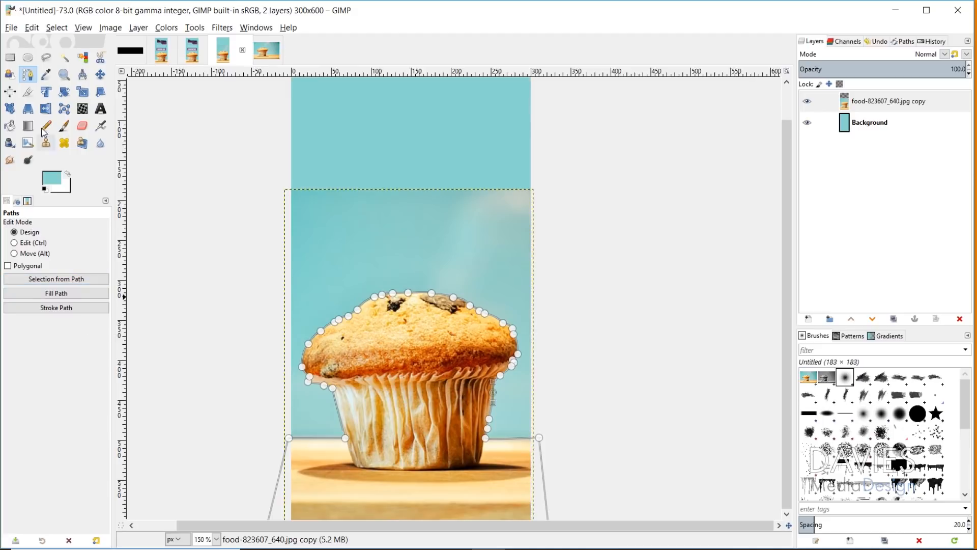
pyautogui.click(75, 279)
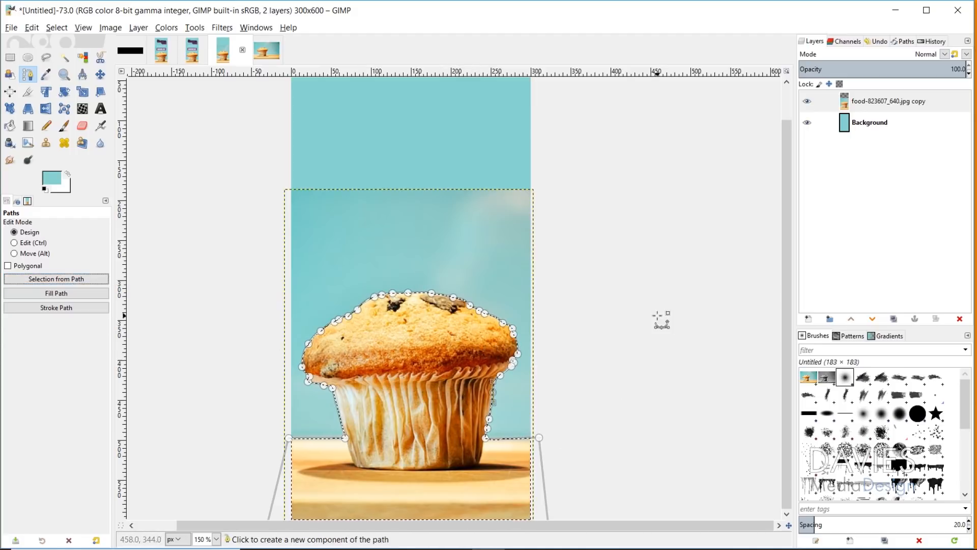
# - Rename the food photo layer as "Muffin"
pyautogui.click(848, 106)
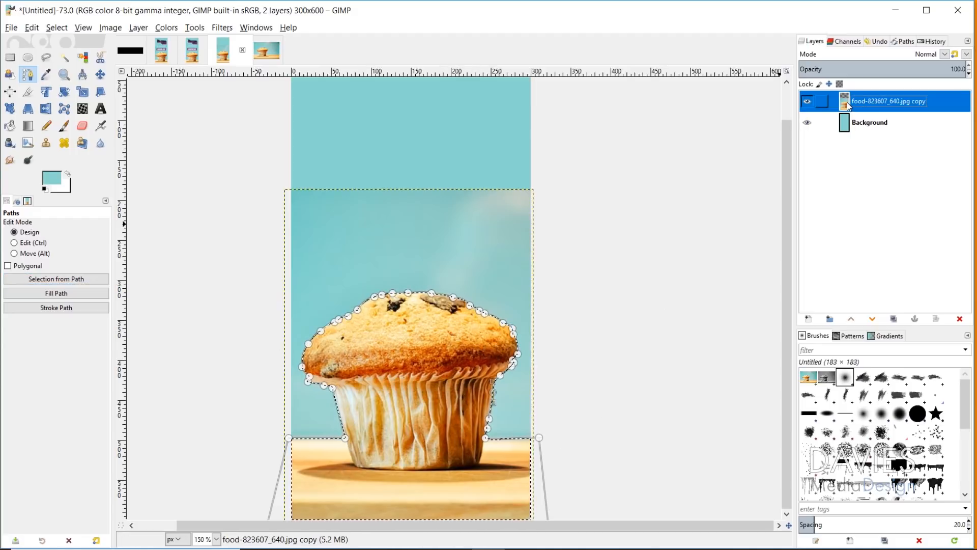
pyautogui.doubleClick(862, 100)
pyautogui.write('M')
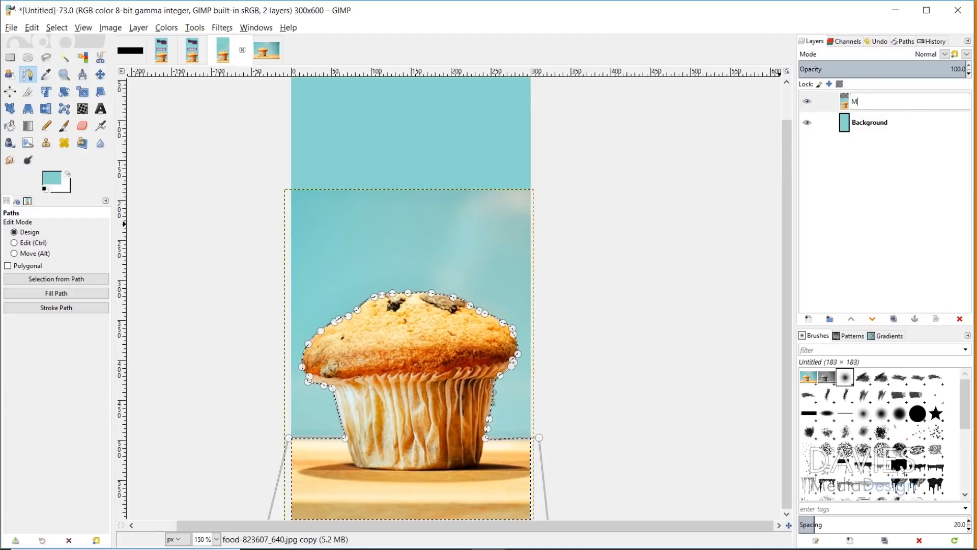
pyautogui.write('uffin')
pyautogui.press('Return')
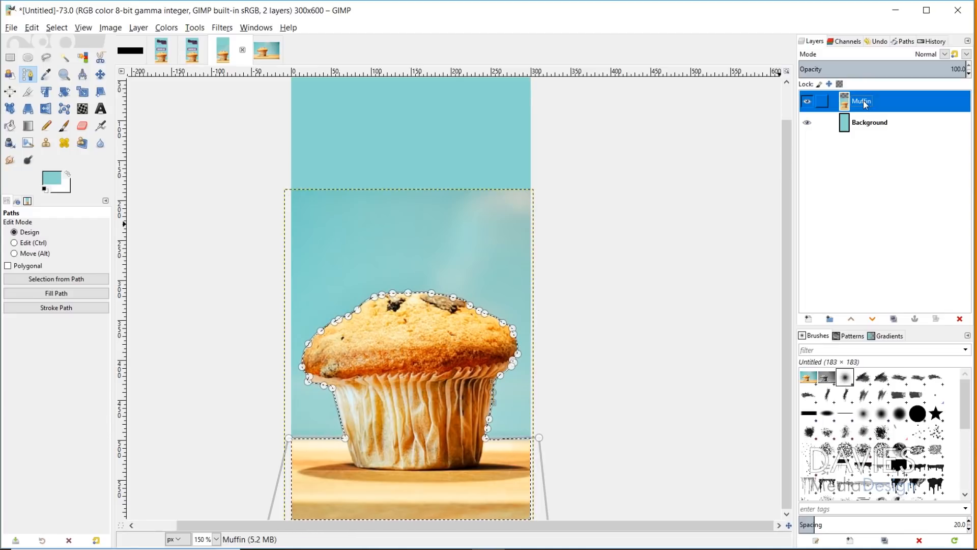
# - Add a layer mask to the Muffin layer initialized from the selection, and deselect everything
pyautogui.rightClick(864, 102)
pyautogui.click(904, 315)
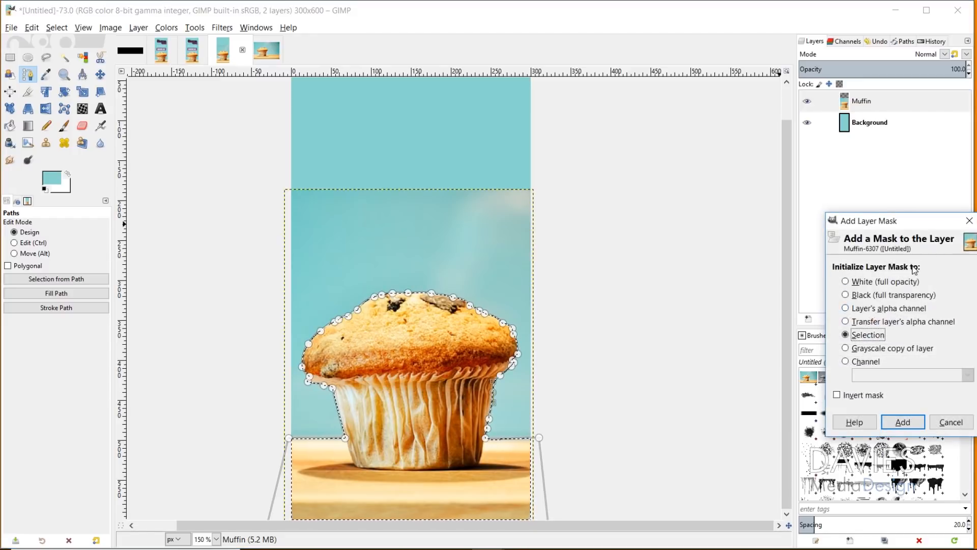
pyautogui.click(903, 422)
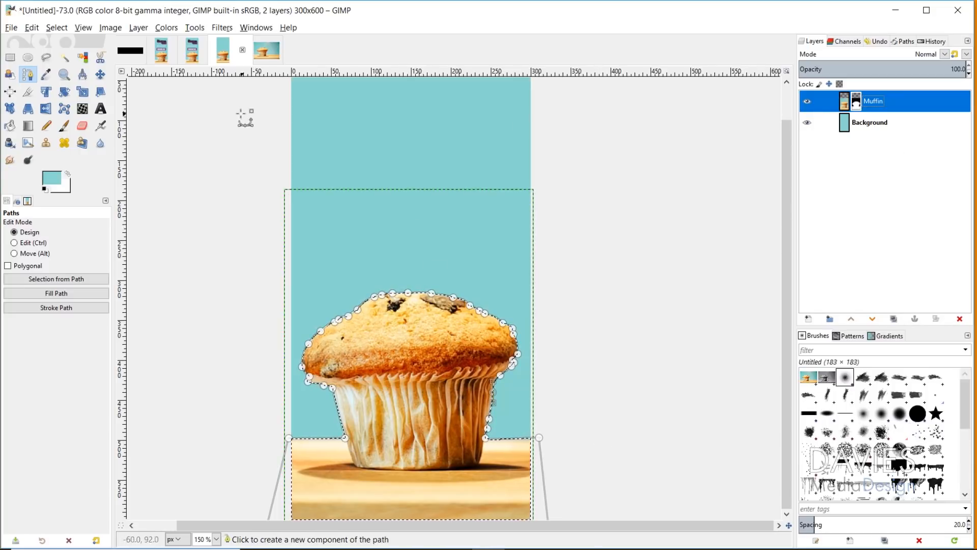
pyautogui.hotkey('ctrl', 'shift', 'a')
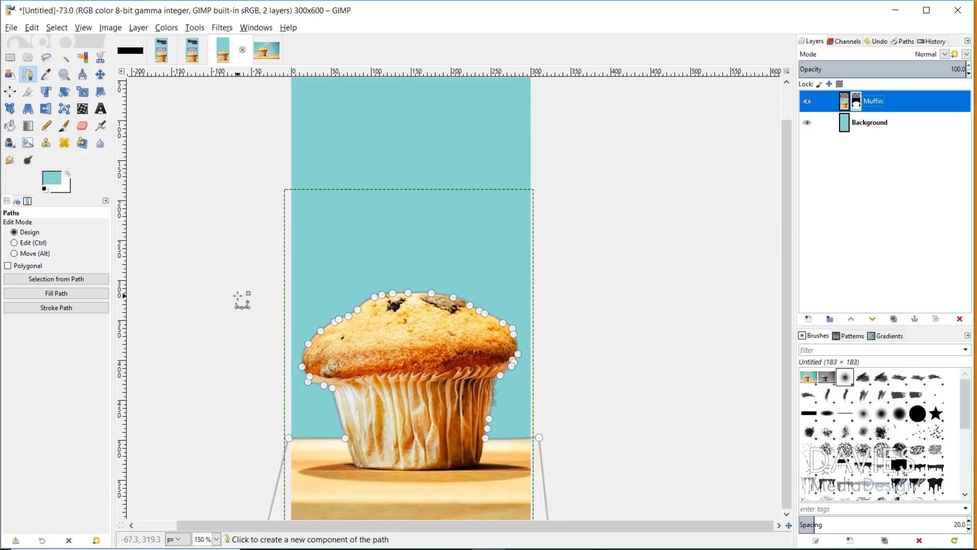
pyautogui.click(100, 74)
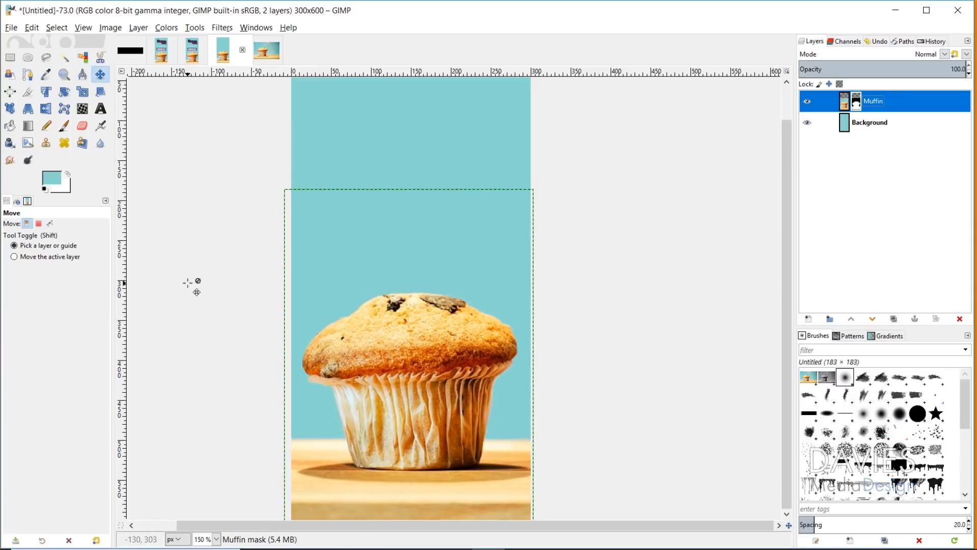
pyautogui.click(807, 101)
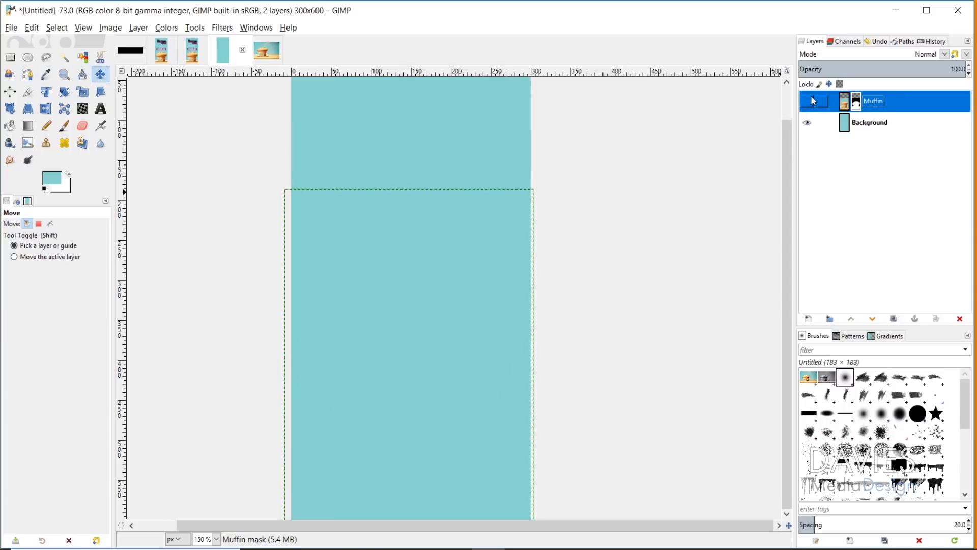
pyautogui.click(808, 102)
pyautogui.scroll(-2, 440, 294)
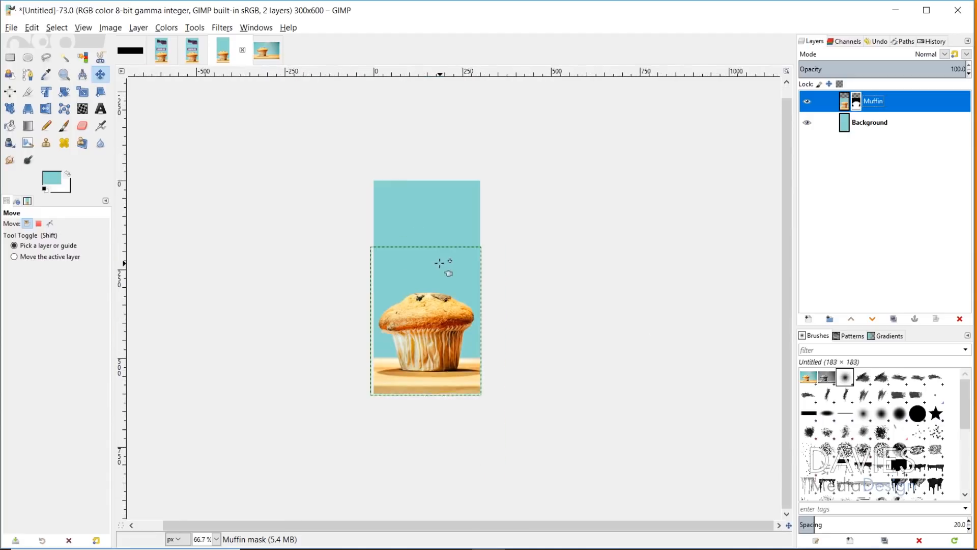
pyautogui.scroll(1, 440, 263)
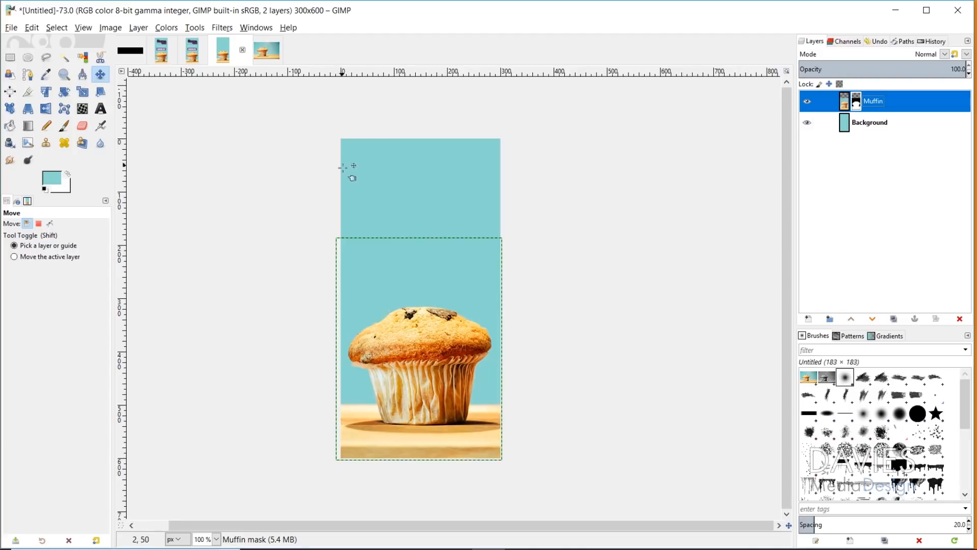
# - Set the Text tool's color to black (000000), keeping the Gill Sans Ultra Bold font
pyautogui.click(101, 109)
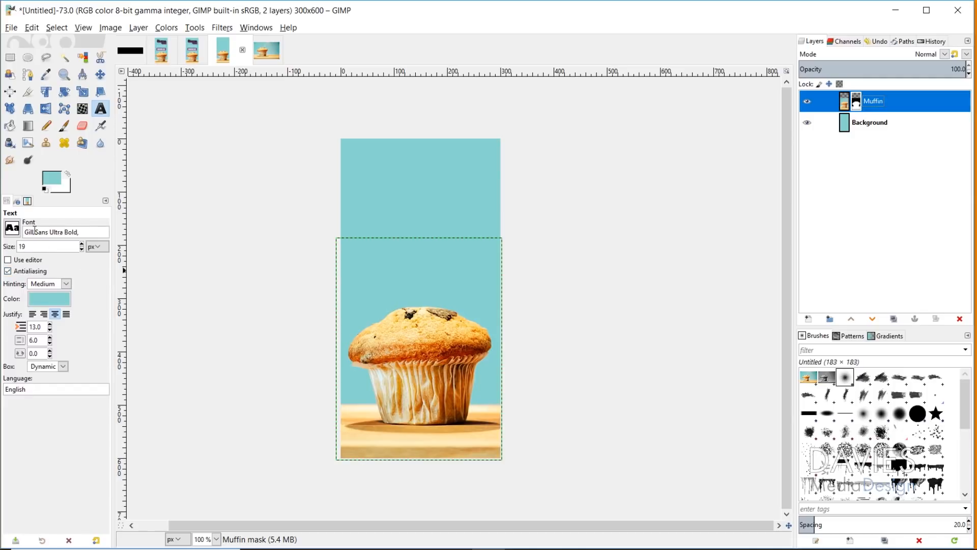
pyautogui.click(12, 228)
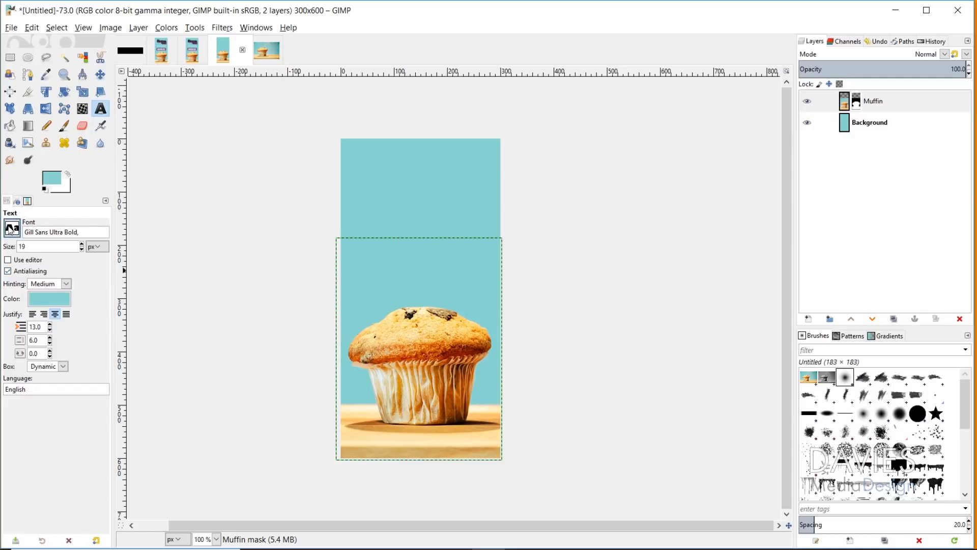
pyautogui.scroll(1, 40, 269)
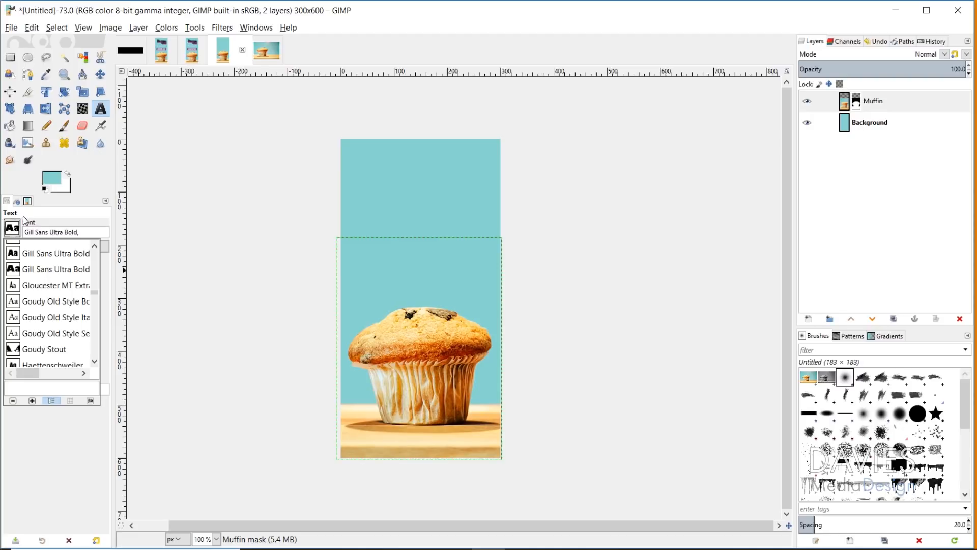
pyautogui.click(23, 235)
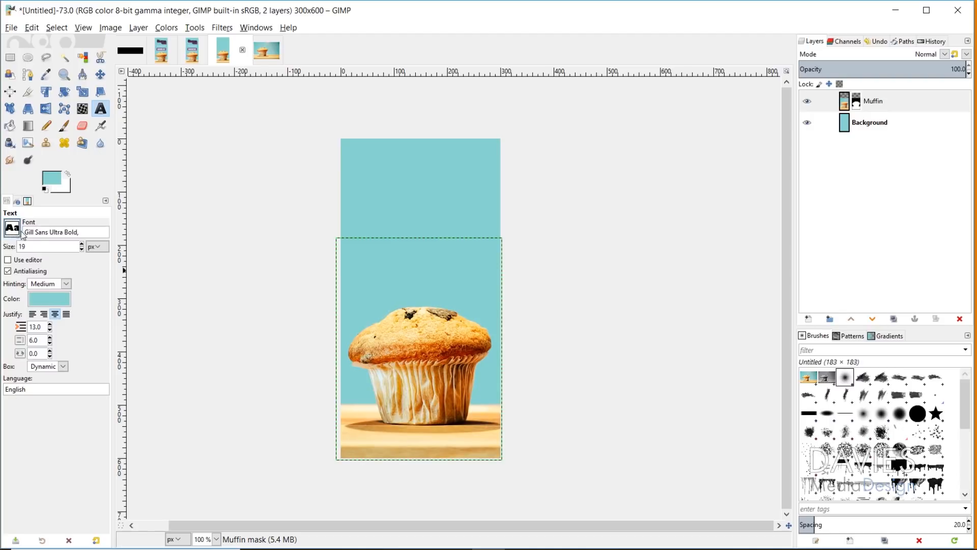
pyautogui.click(49, 302)
pyautogui.click(164, 371)
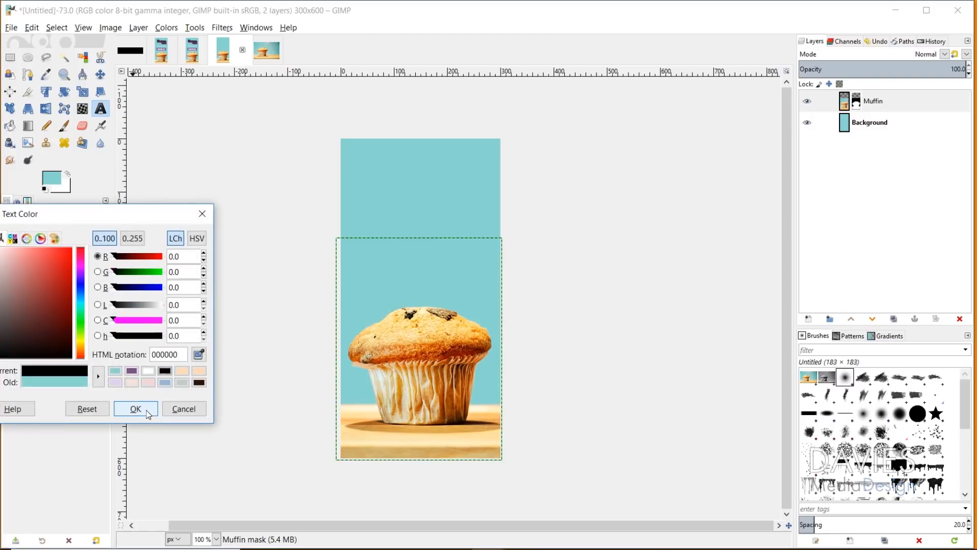
pyautogui.click(145, 409)
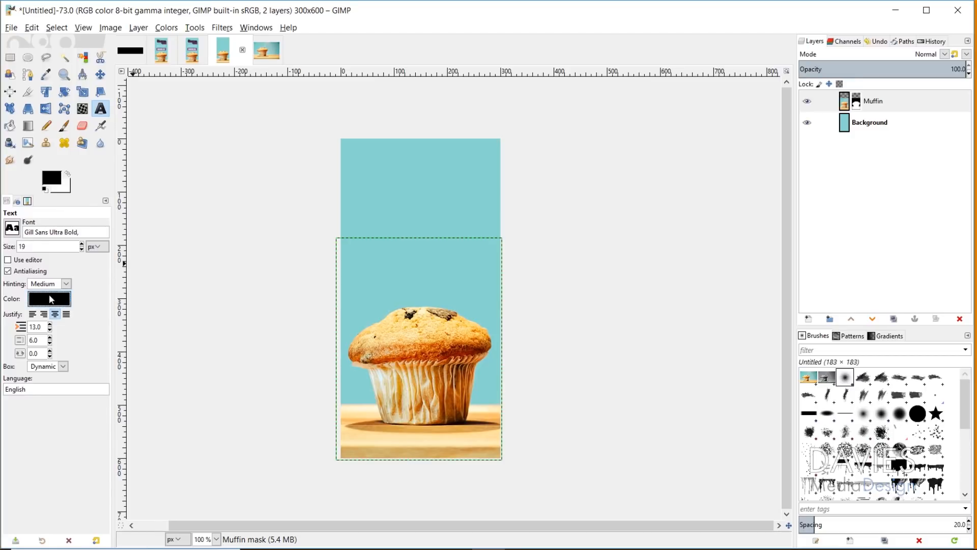
# - Add separate text layers reading "the" near the banner's upper left corner and "MUFFIN" below it
pyautogui.click(359, 156)
pyautogui.write('the')
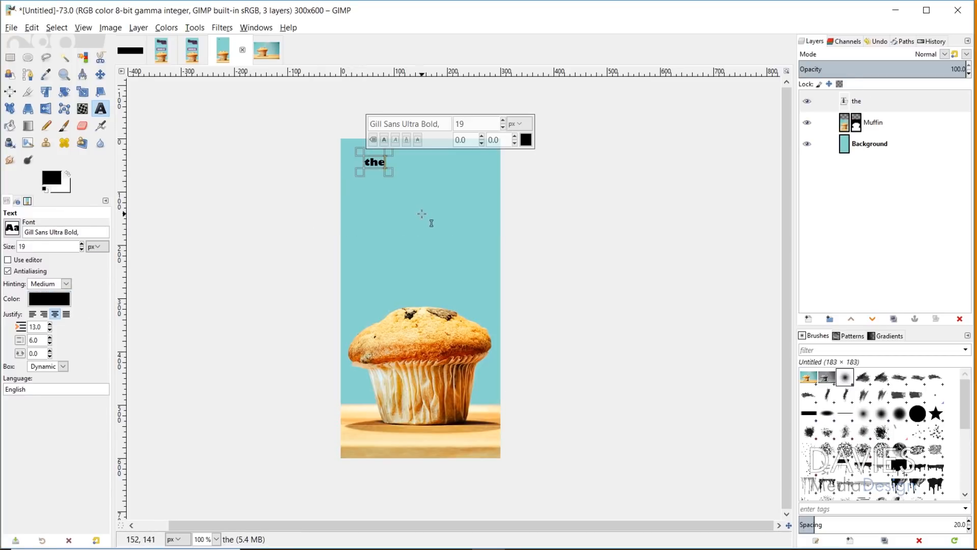
pyautogui.click(361, 183)
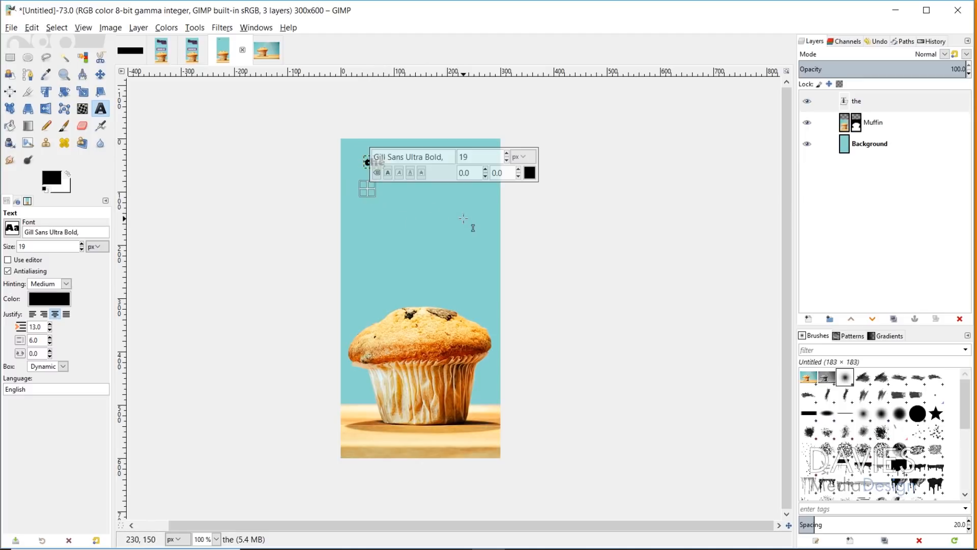
pyautogui.write('MUFFIN')
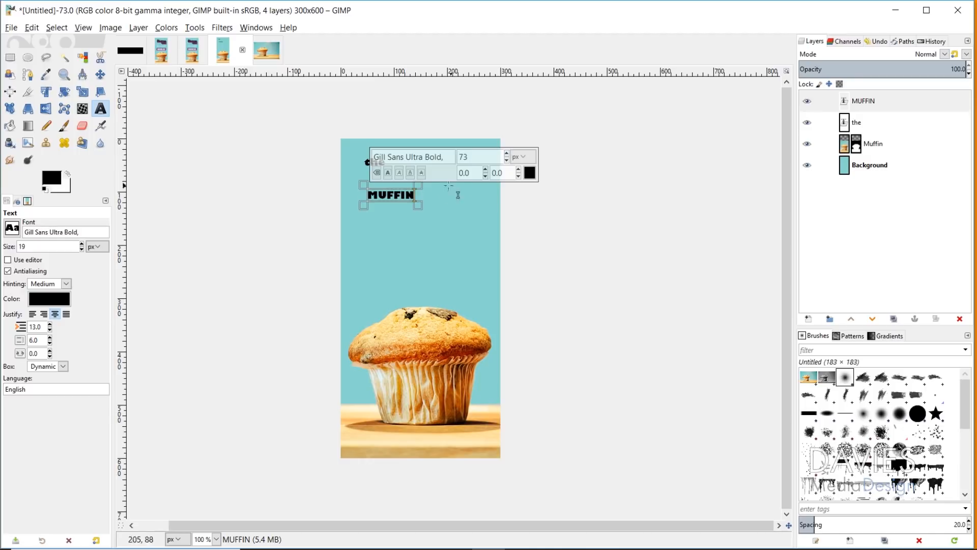
# - Enlarge the "MUFFIN" text to span most of the banner's width and move it directly beneath "the"
pyautogui.doubleClick(389, 194)
pyautogui.click(508, 153)
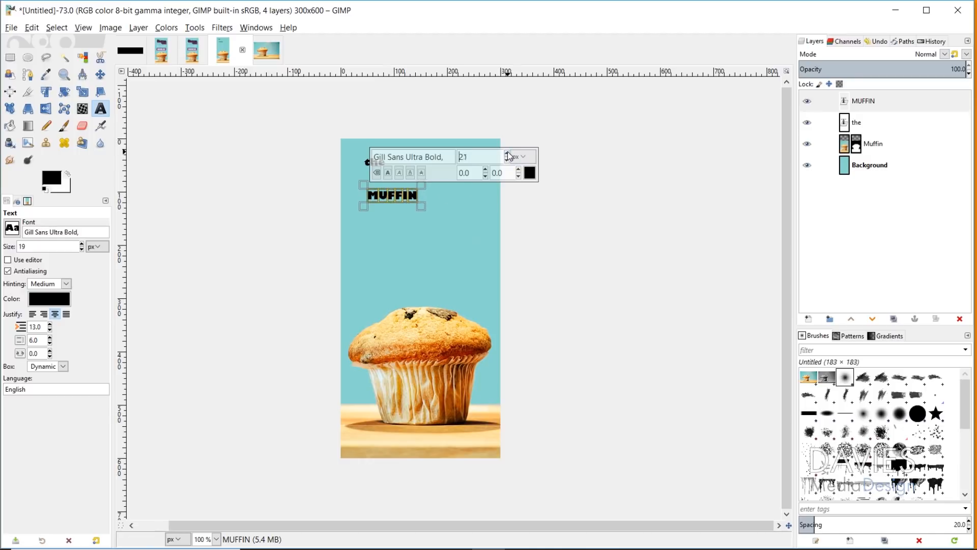
pyautogui.click(508, 154)
pyautogui.click(508, 154)
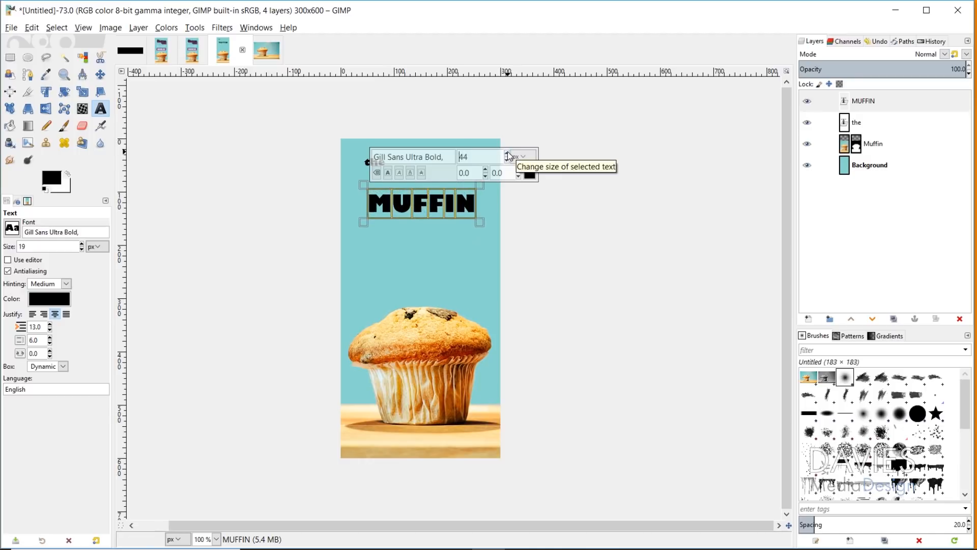
pyautogui.click(508, 153)
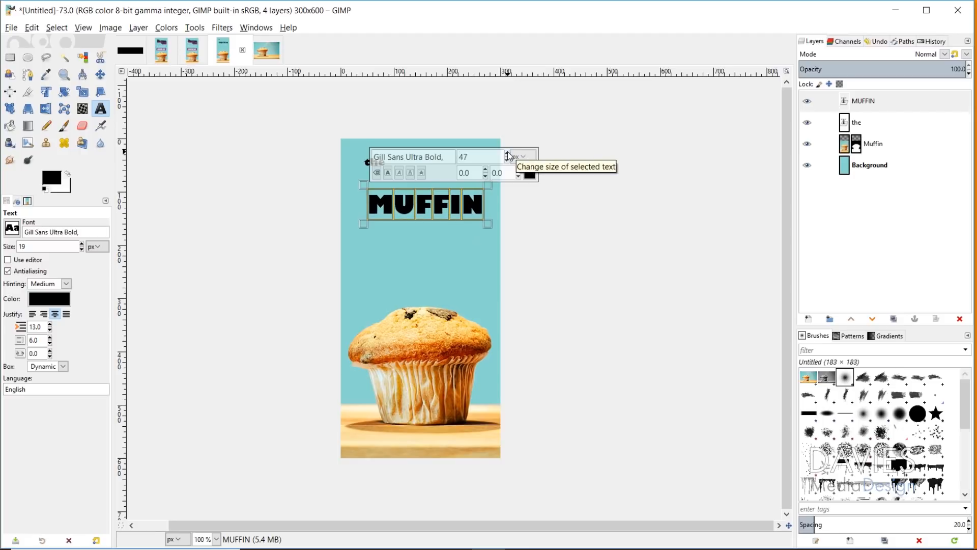
pyautogui.click(100, 74)
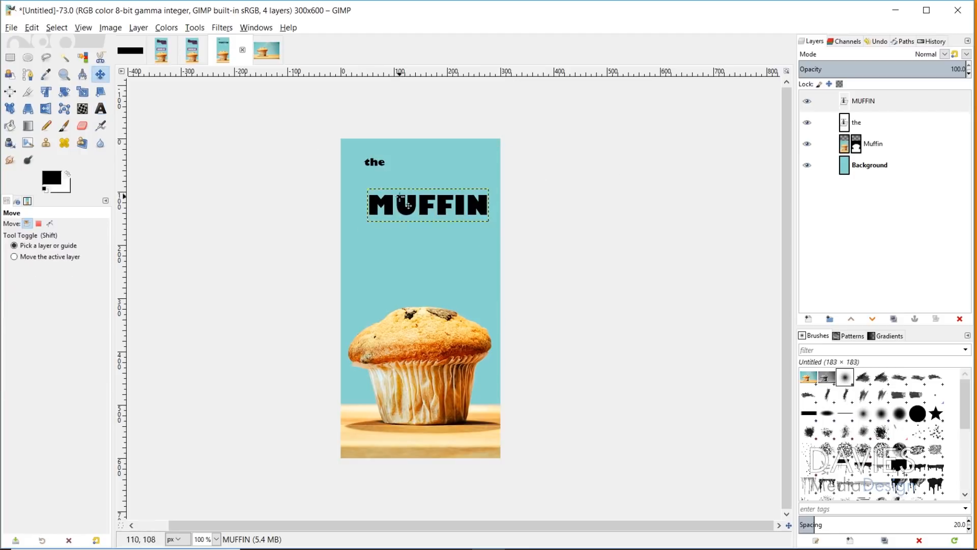
pyautogui.moveTo(411, 213); pyautogui.dragTo(380, 173)
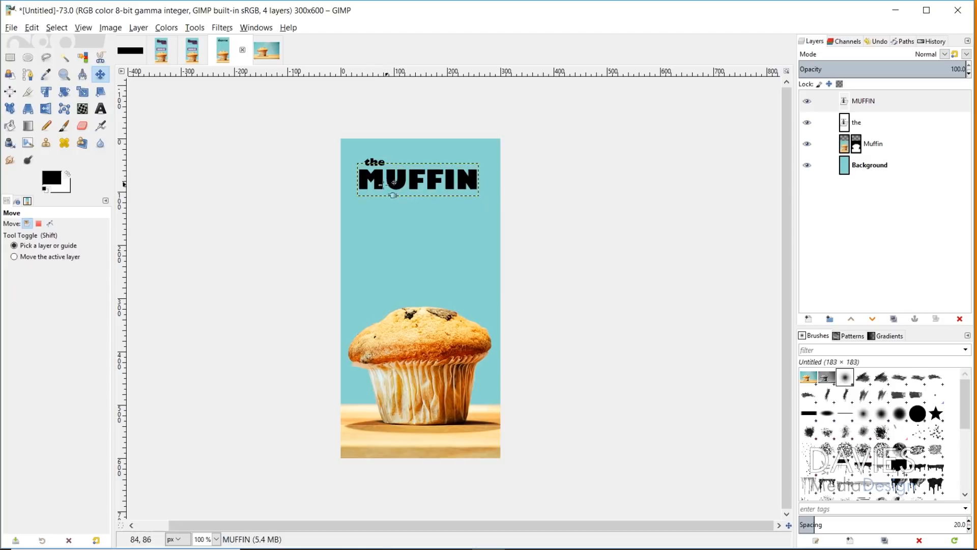
# - Add the text "MAN" at 40 px and place it directly beneath the right half of "MUFFIN"
pyautogui.click(100, 108)
pyautogui.click(398, 205)
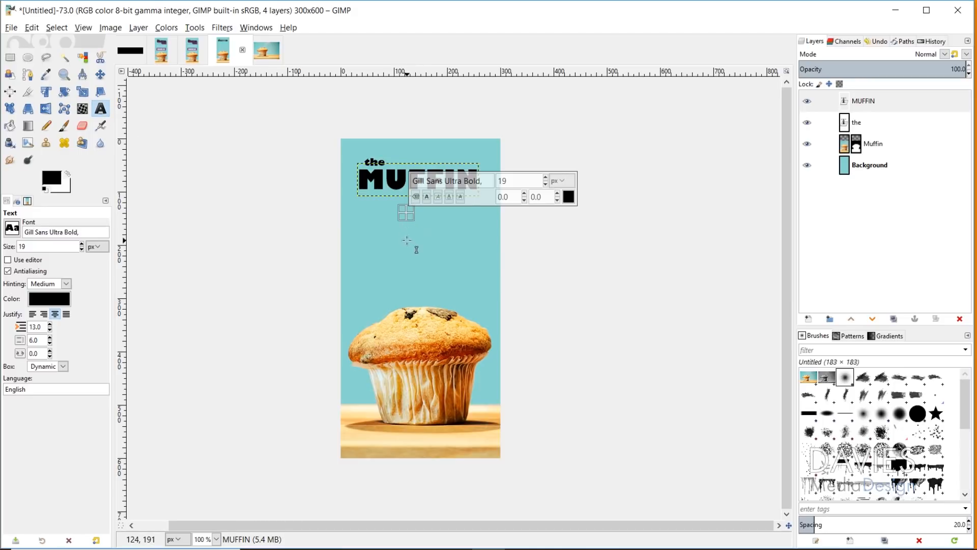
pyautogui.write('MAN')
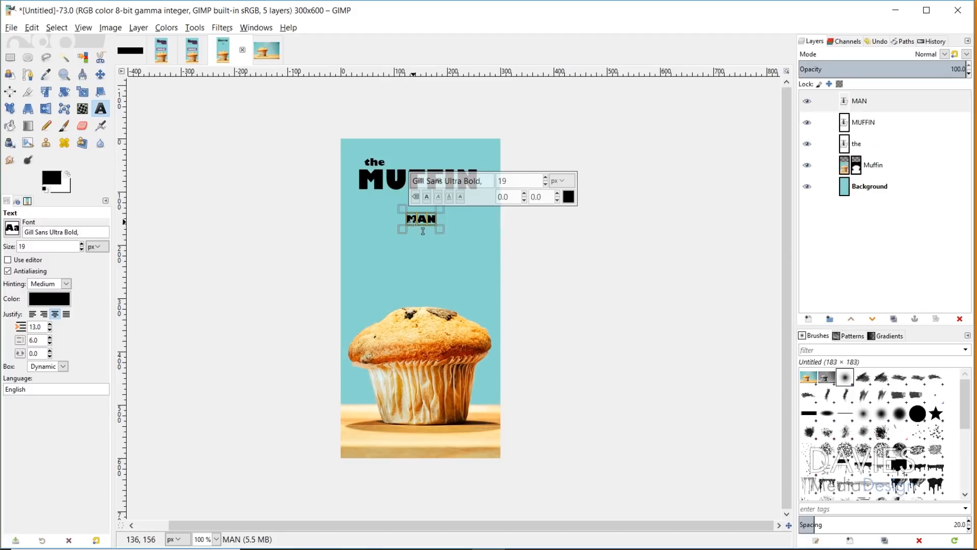
pyautogui.click(545, 177)
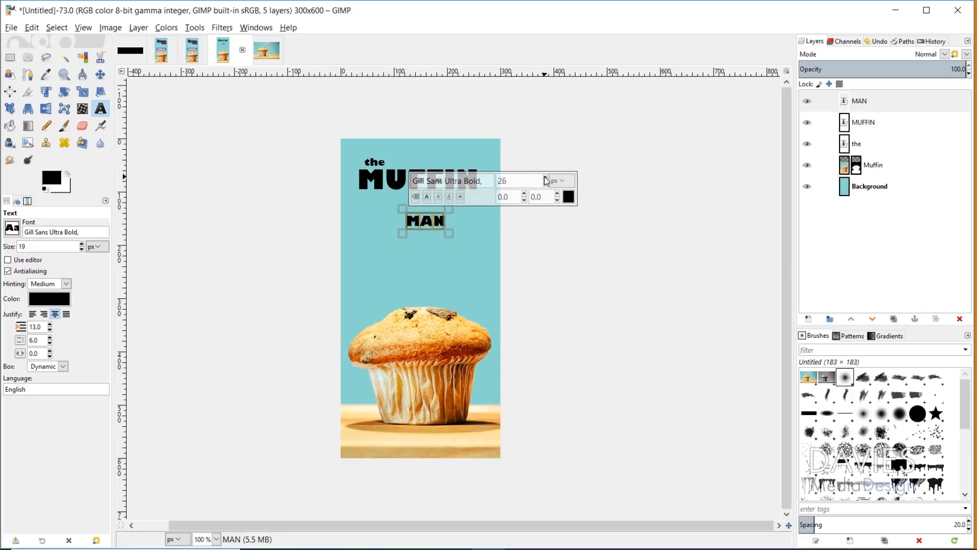
pyautogui.click(545, 177)
pyautogui.click(544, 176)
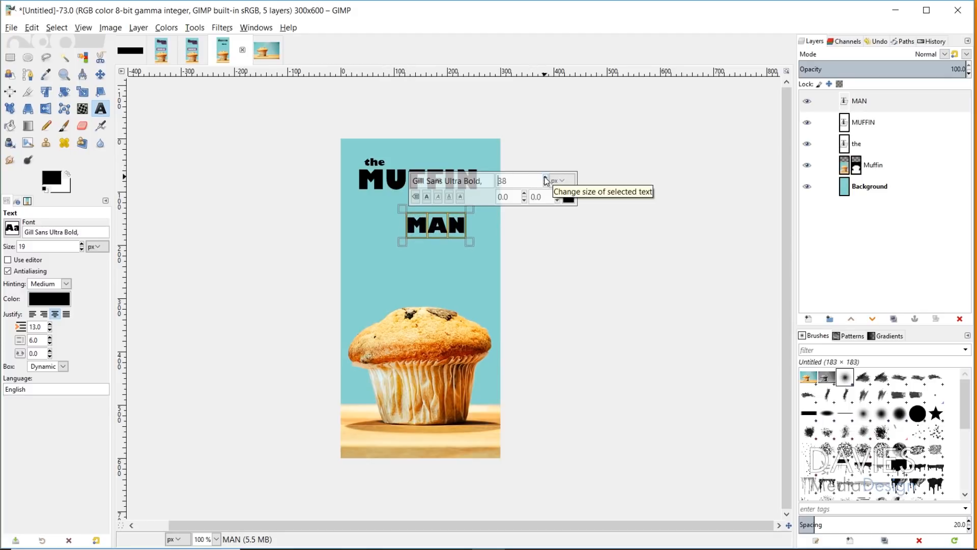
pyautogui.click(545, 177)
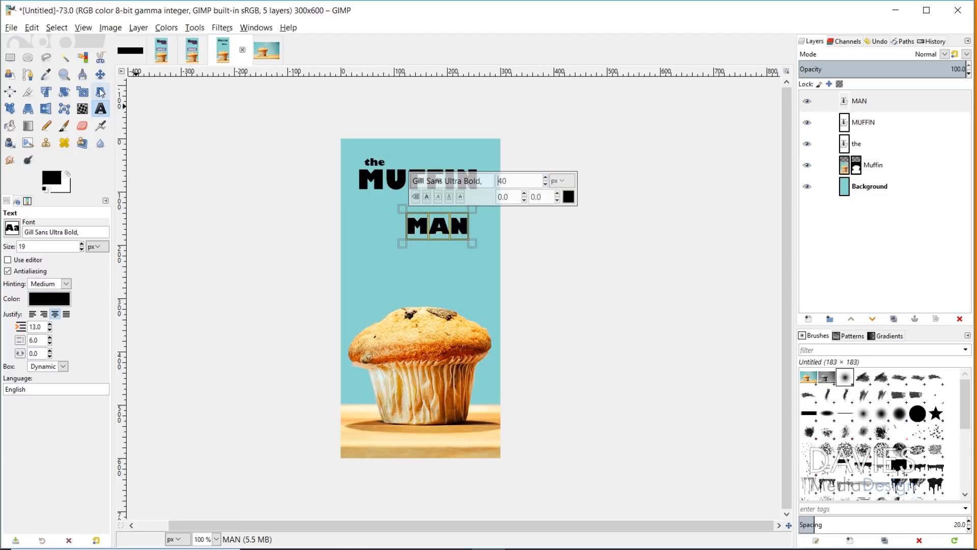
pyautogui.click(100, 74)
pyautogui.moveTo(443, 227); pyautogui.dragTo(446, 207)
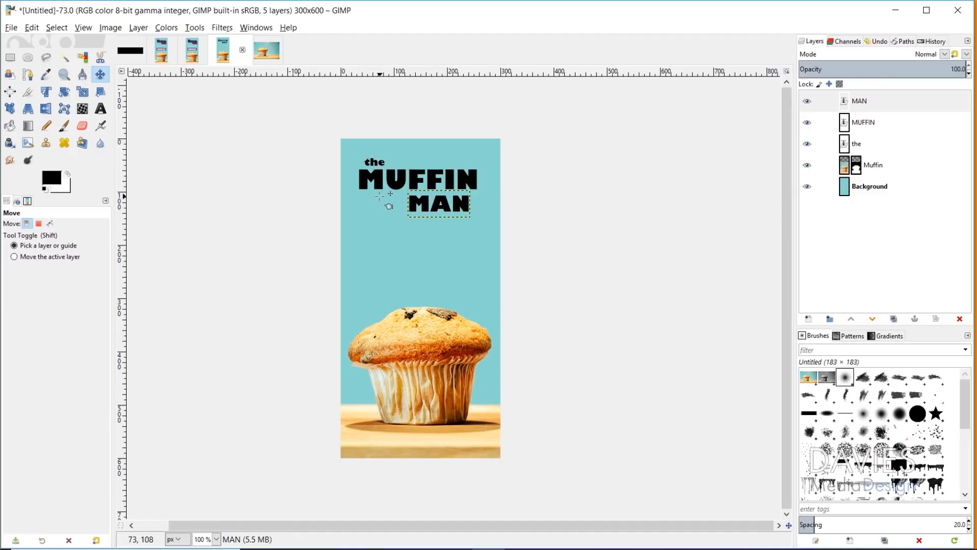
# - Merge the "MAN", "MUFFIN" and "the" text layers into one logo layer and check it by toggling its visibility
pyautogui.rightClick(856, 106)
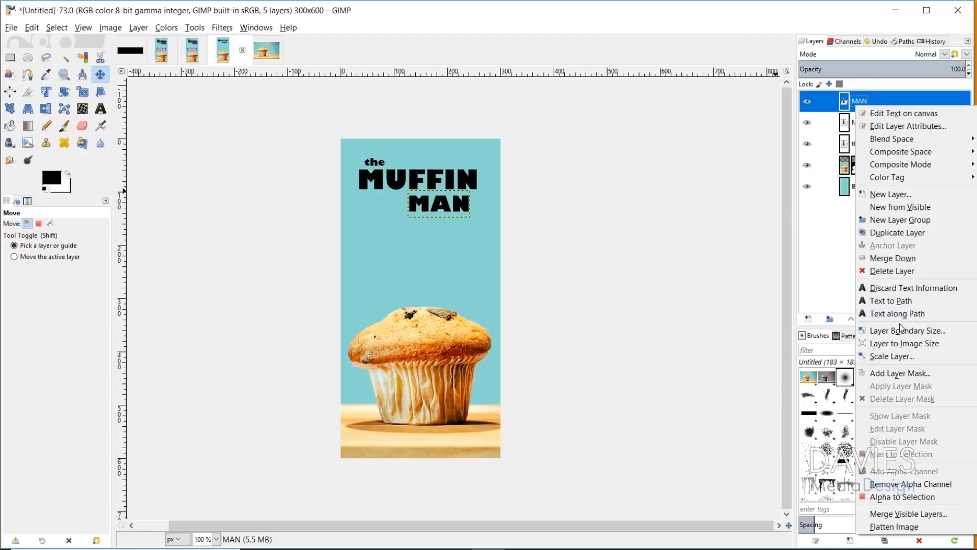
pyautogui.click(907, 260)
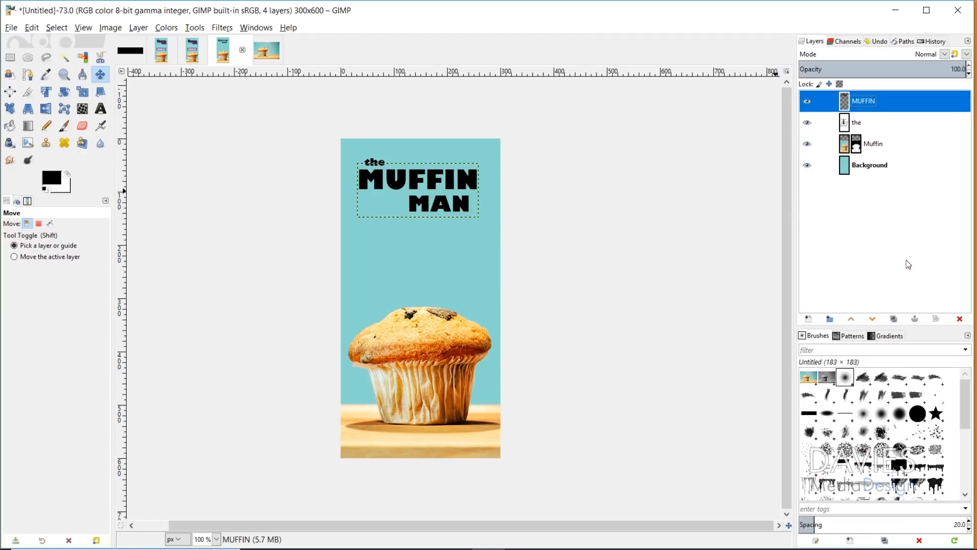
pyautogui.rightClick(841, 100)
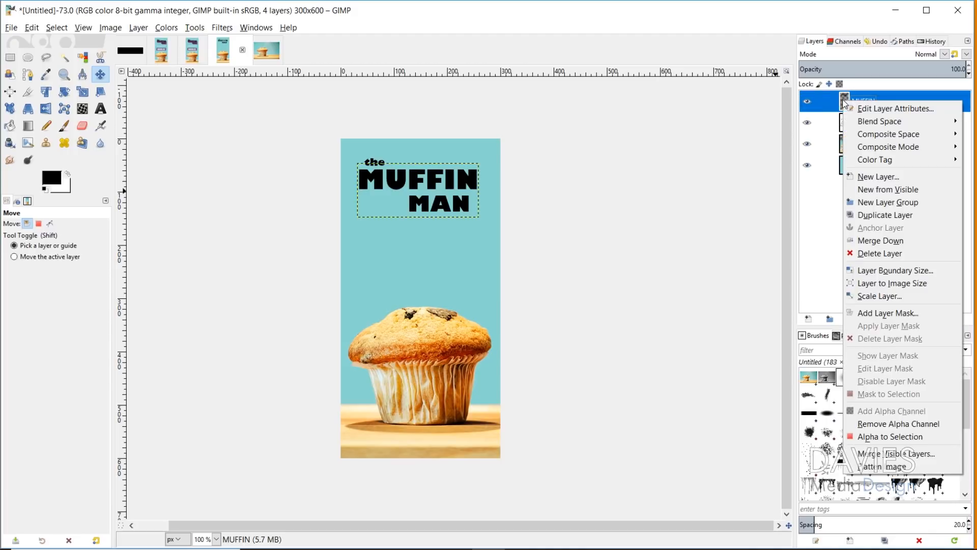
pyautogui.click(900, 240)
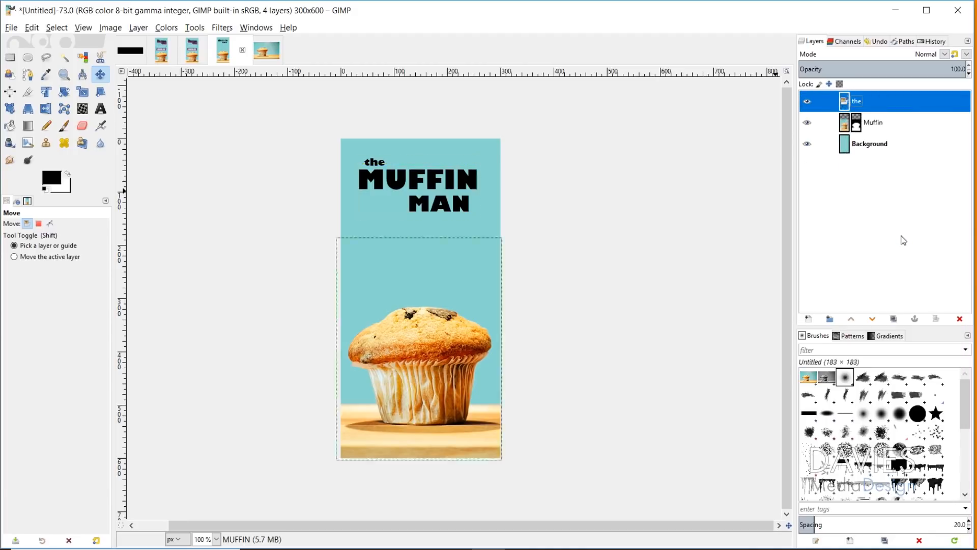
pyautogui.click(807, 102)
pyautogui.click(807, 102)
pyautogui.click(807, 102)
pyautogui.click(808, 102)
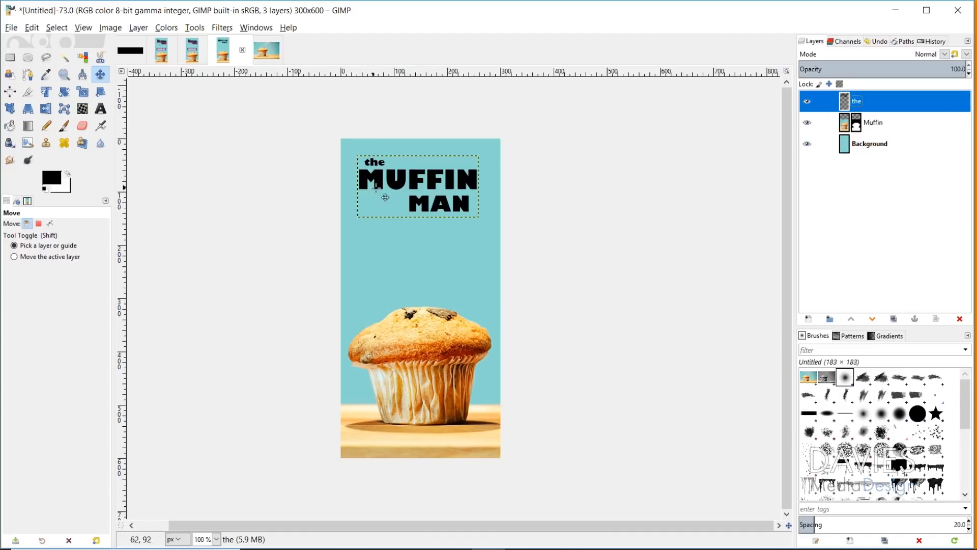
# - Set the foreground color to purple (7a4c89)
pyautogui.click(56, 179)
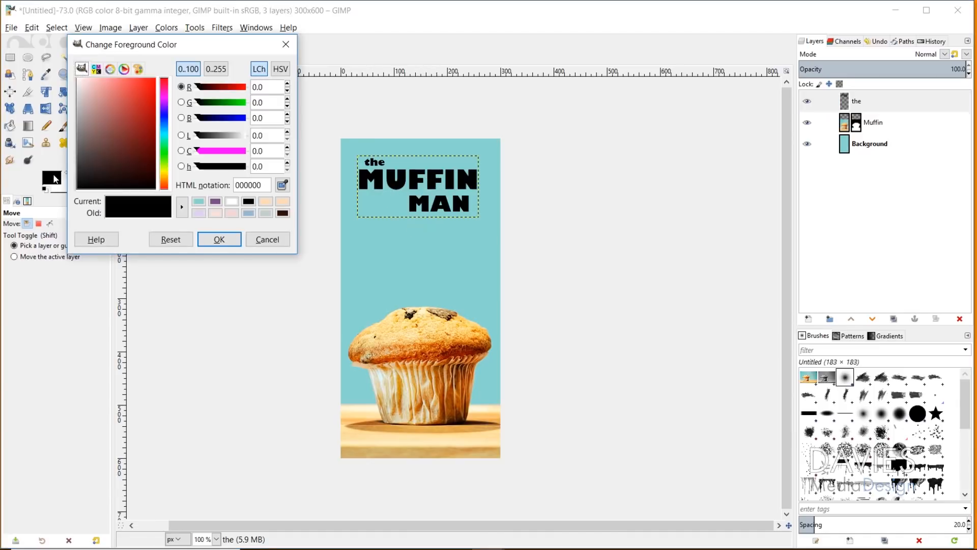
pyautogui.click(216, 202)
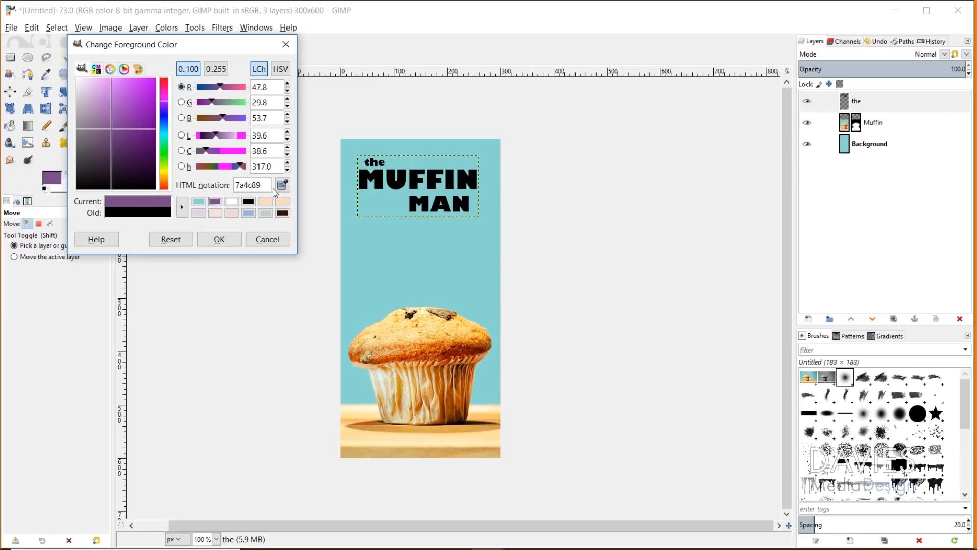
pyautogui.moveTo(265, 186); pyautogui.dragTo(246, 187)
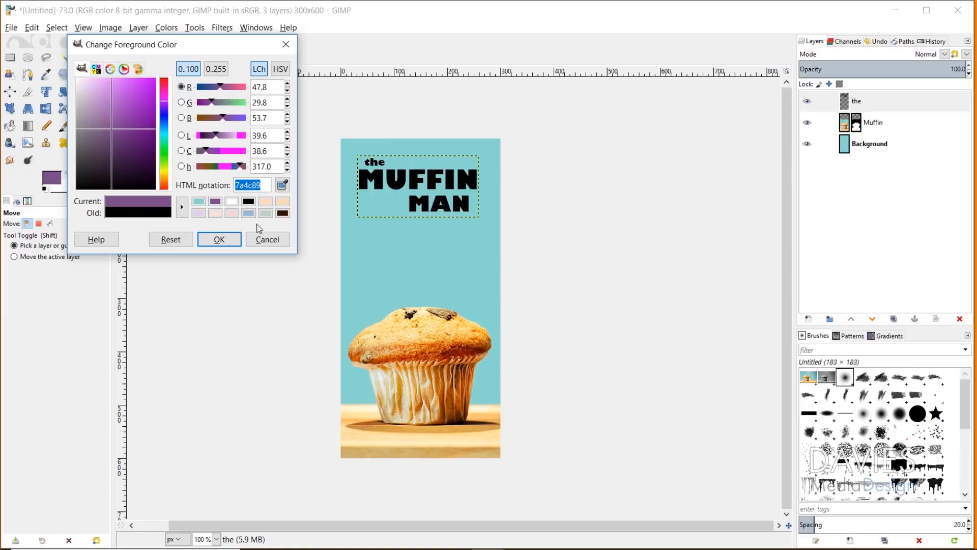
pyautogui.click(219, 240)
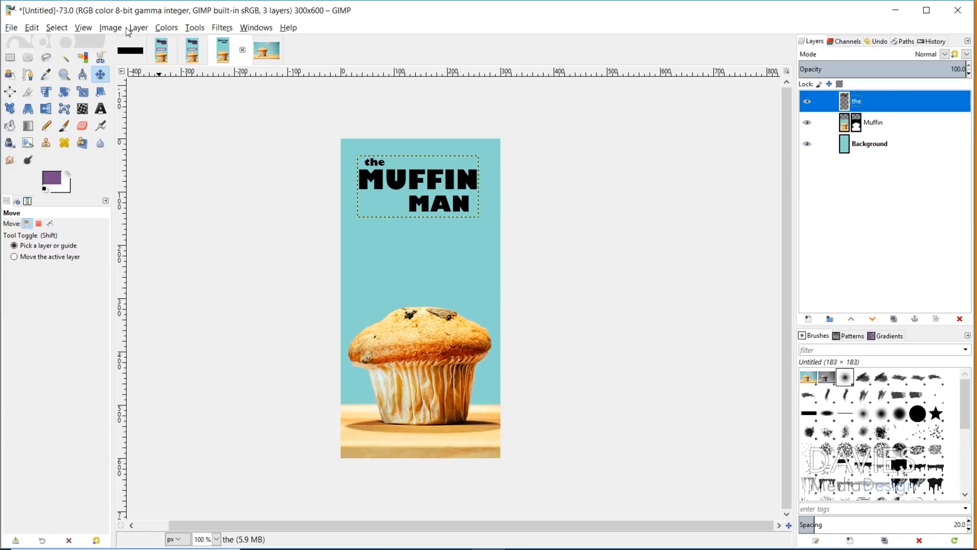
# - Expand the merged logo layer to image size and apply a finite purple Long Shadow at 45° with a length of 46.2
pyautogui.click(142, 28)
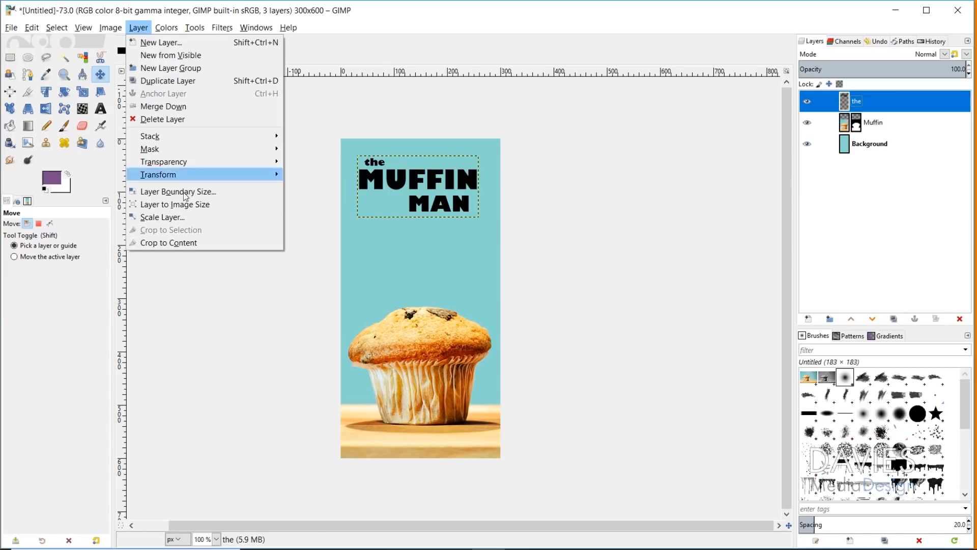
pyautogui.click(192, 204)
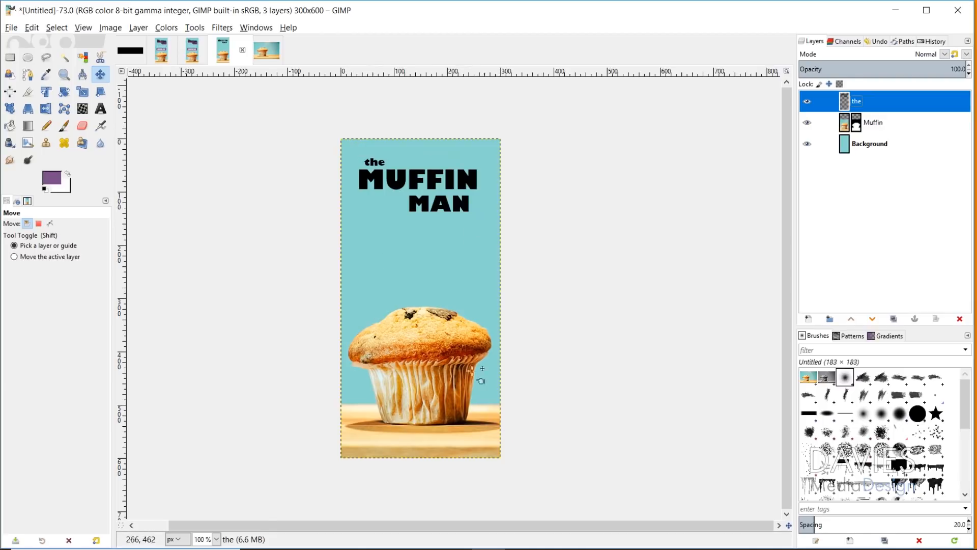
pyautogui.click(222, 28)
pyautogui.moveTo(265, 135)
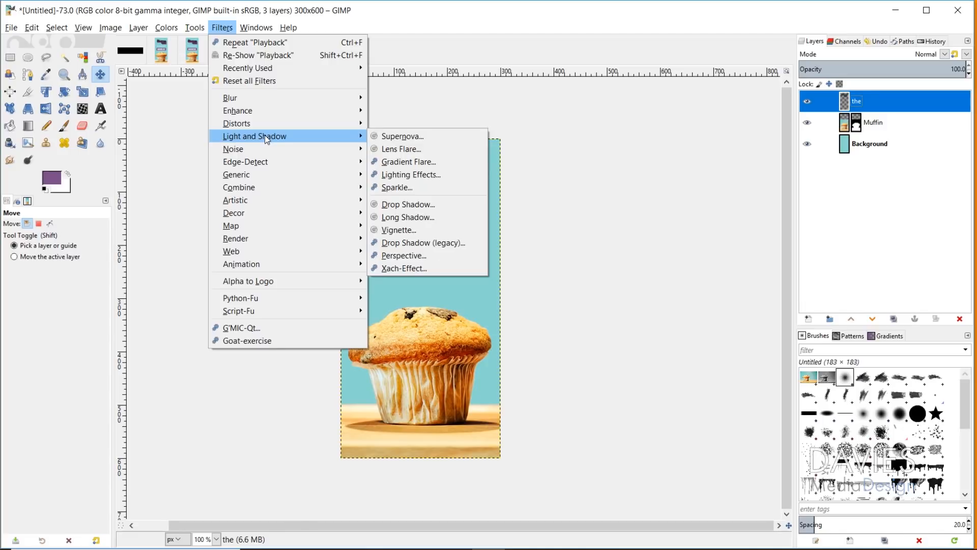
pyautogui.click(407, 217)
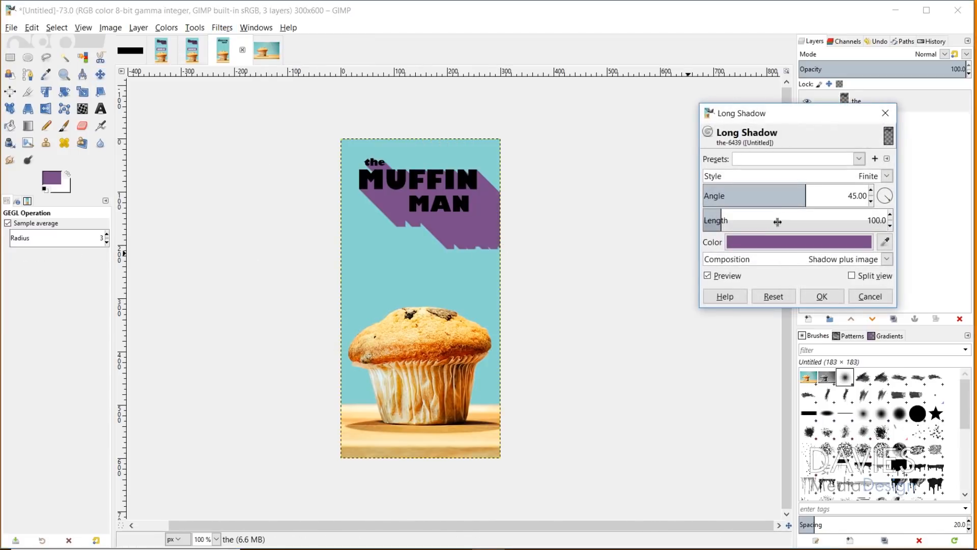
pyautogui.click(733, 175)
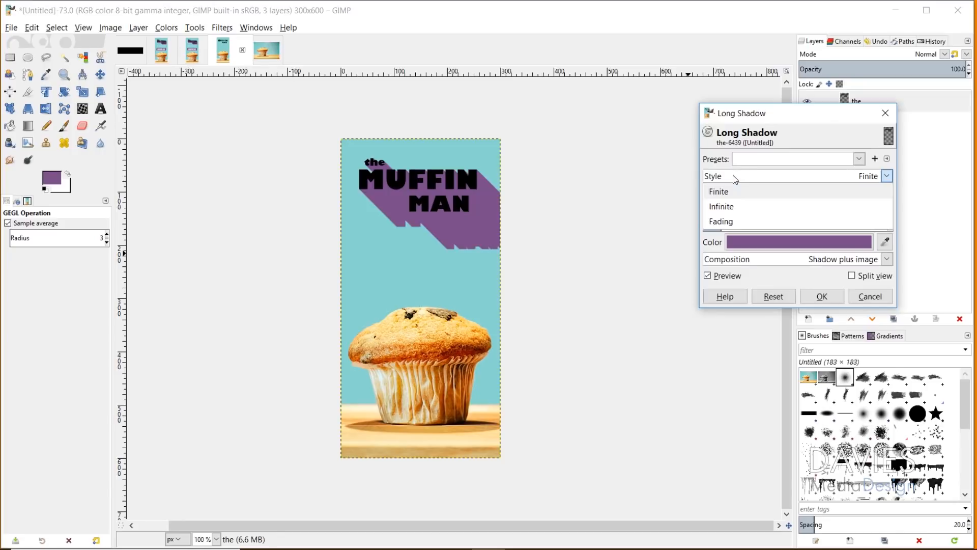
pyautogui.click(768, 175)
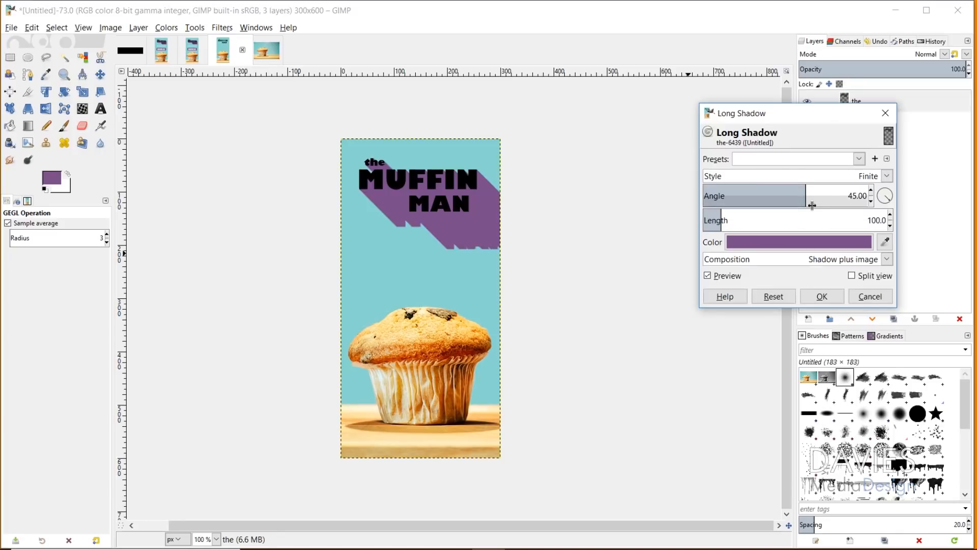
pyautogui.moveTo(723, 216); pyautogui.dragTo(712, 224)
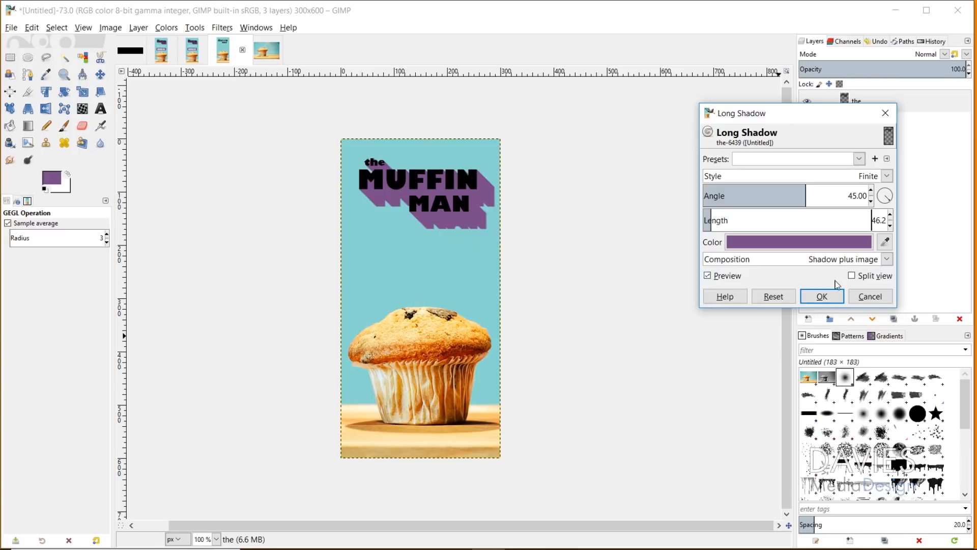
pyautogui.click(823, 297)
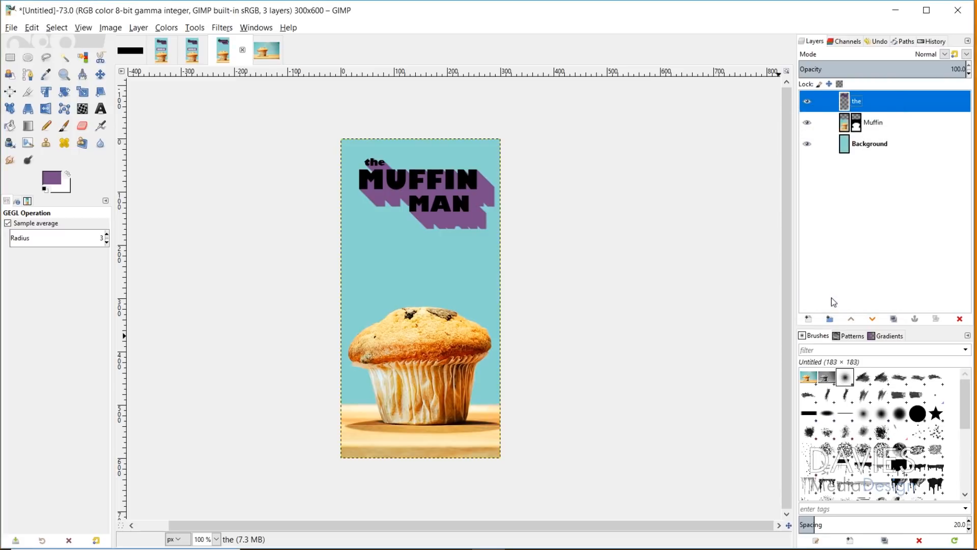
# - Add the text "Do you know?" in 19 px Gill Sans Ultra Bold between the logo and the muffin
pyautogui.click(100, 75)
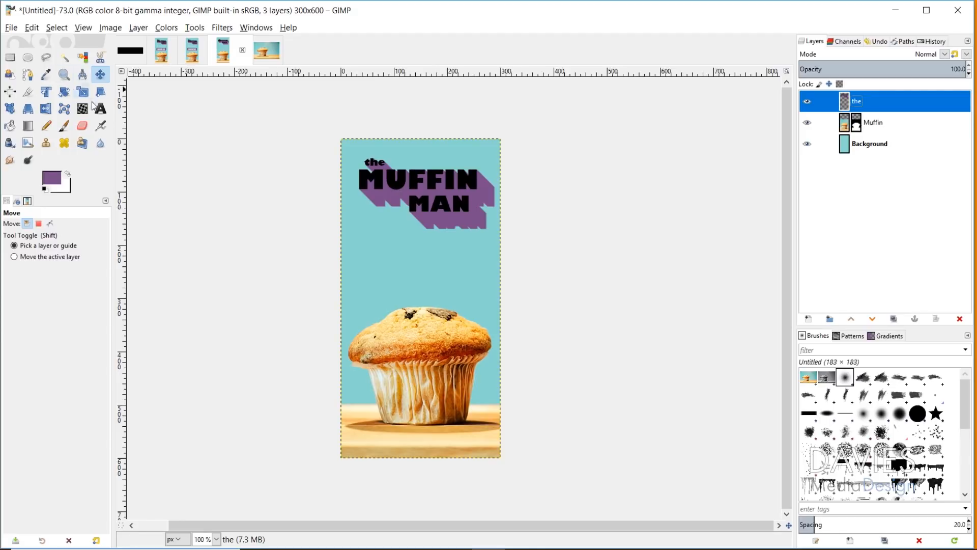
pyautogui.click(100, 108)
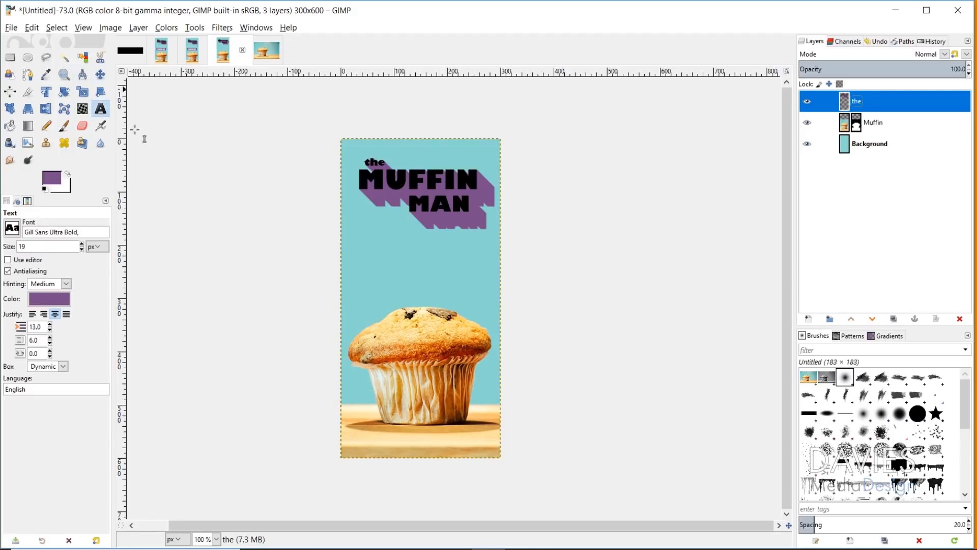
pyautogui.click(365, 256)
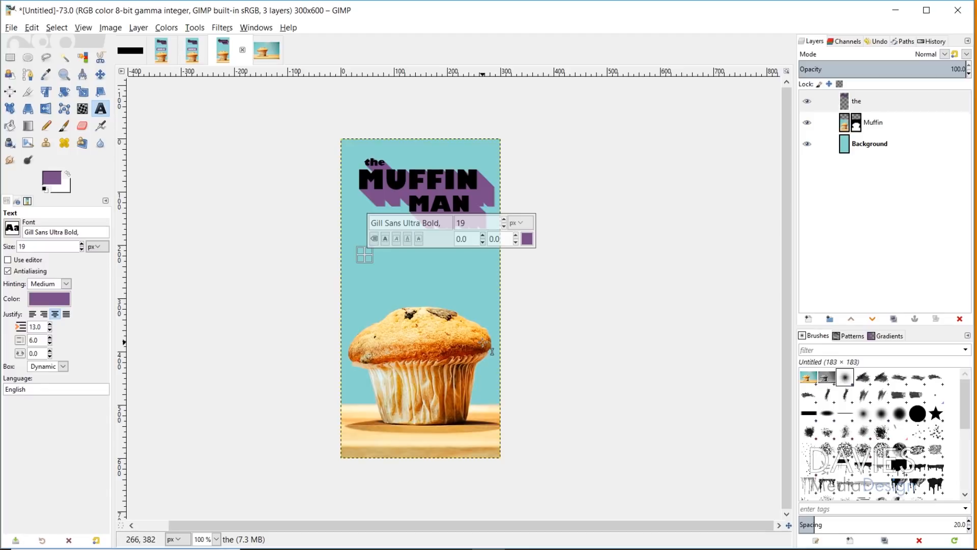
pyautogui.write('dO YOU')
pyautogui.press('BackSpace')
pyautogui.press('BackSpace')
pyautogui.press('BackSpace')
pyautogui.press('BackSpace')
pyautogui.press('BackSpace')
pyautogui.press('BackSpace')
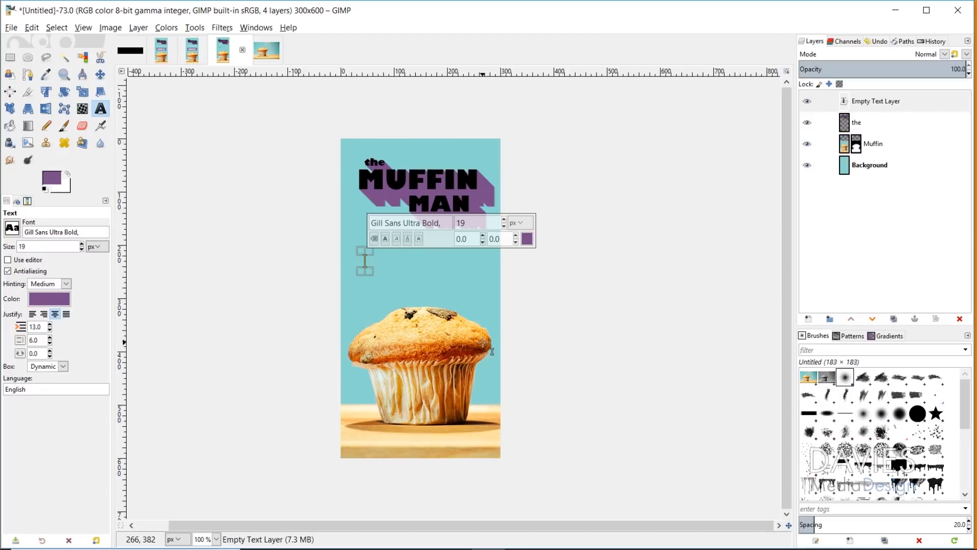
pyautogui.write('Do you know?')
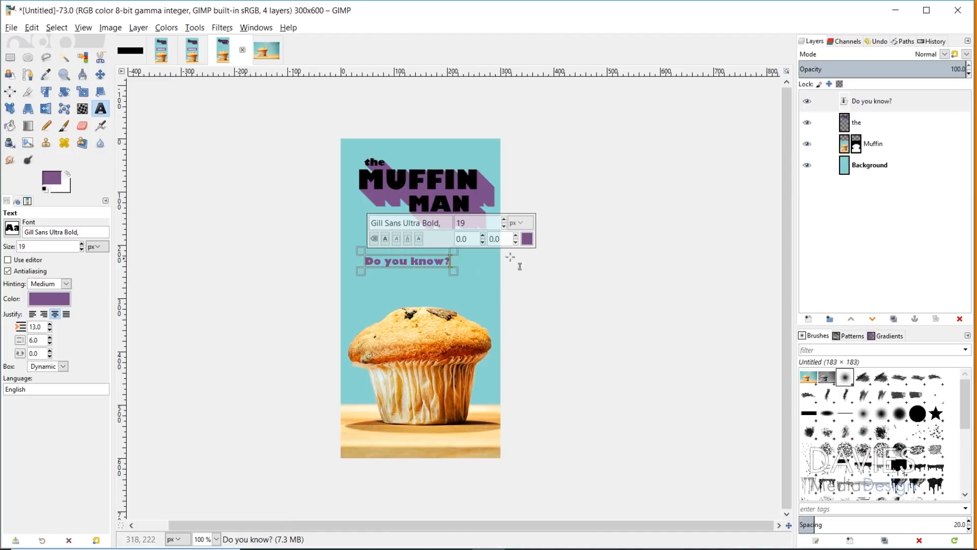
# - Color the "Do you know?" text white and set the kerning of all its characters to 4.0
pyautogui.click(56, 299)
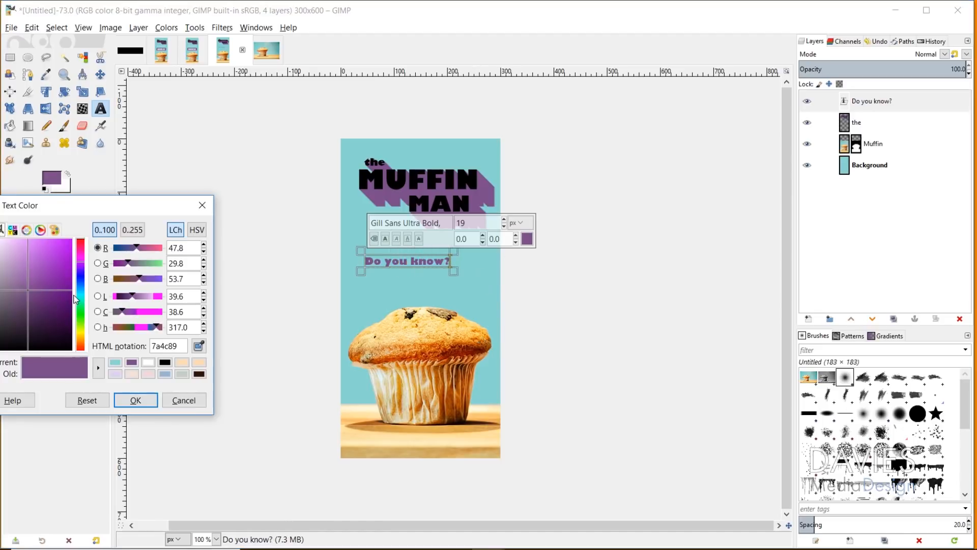
pyautogui.click(148, 362)
pyautogui.click(135, 400)
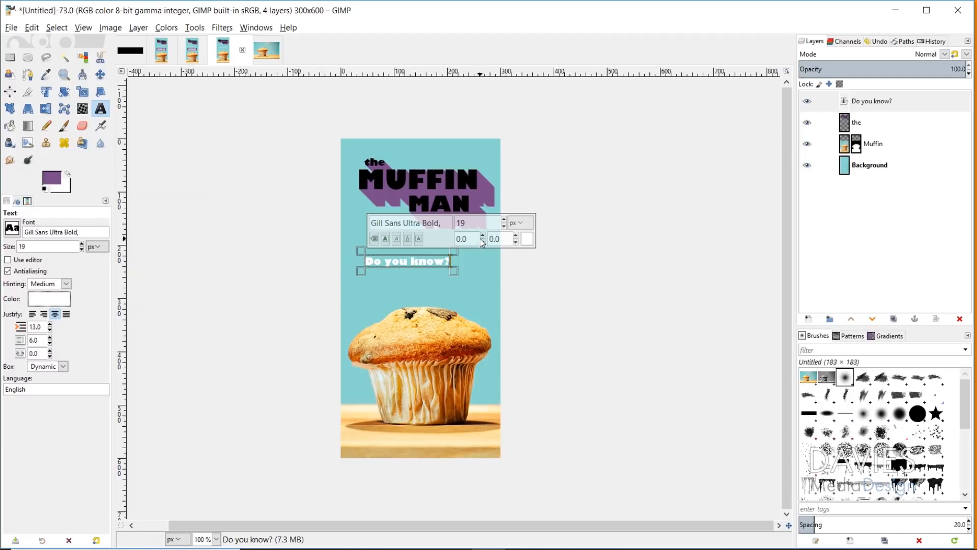
pyautogui.hotkey('ctrl', 'a')
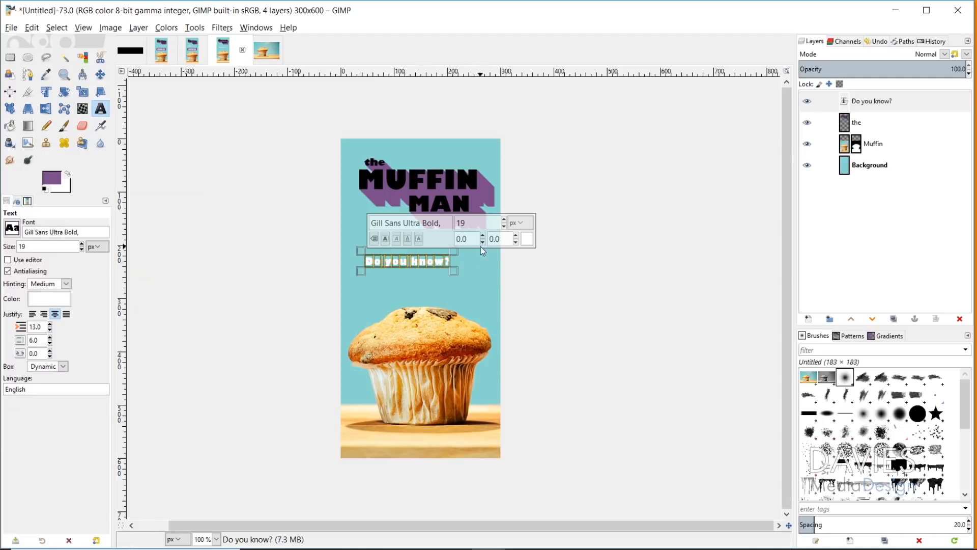
pyautogui.click(484, 243)
pyautogui.click(516, 236)
pyautogui.click(515, 236)
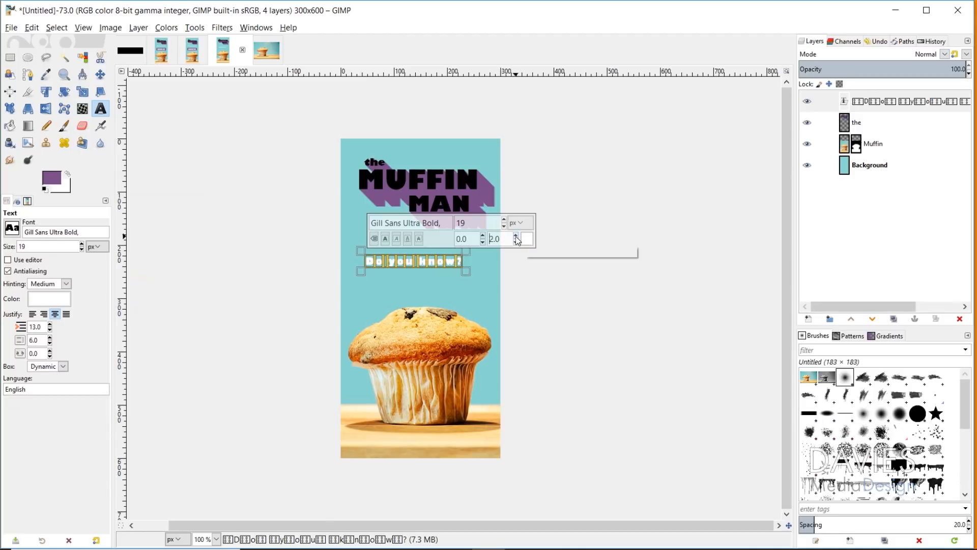
pyautogui.click(515, 236)
pyautogui.click(516, 236)
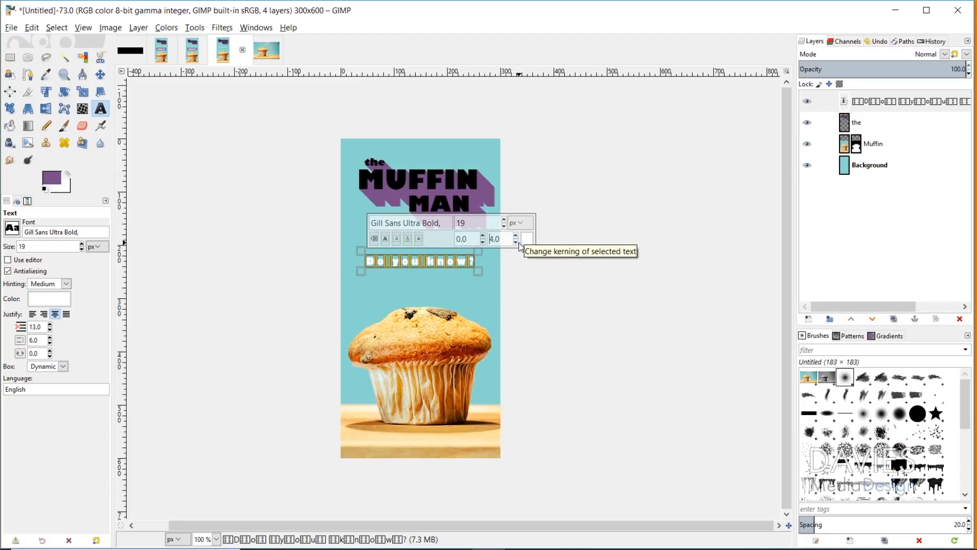
# - Add a vertical guide at 50% and move "Do you know?" up slightly, centering it on the guide
pyautogui.click(100, 74)
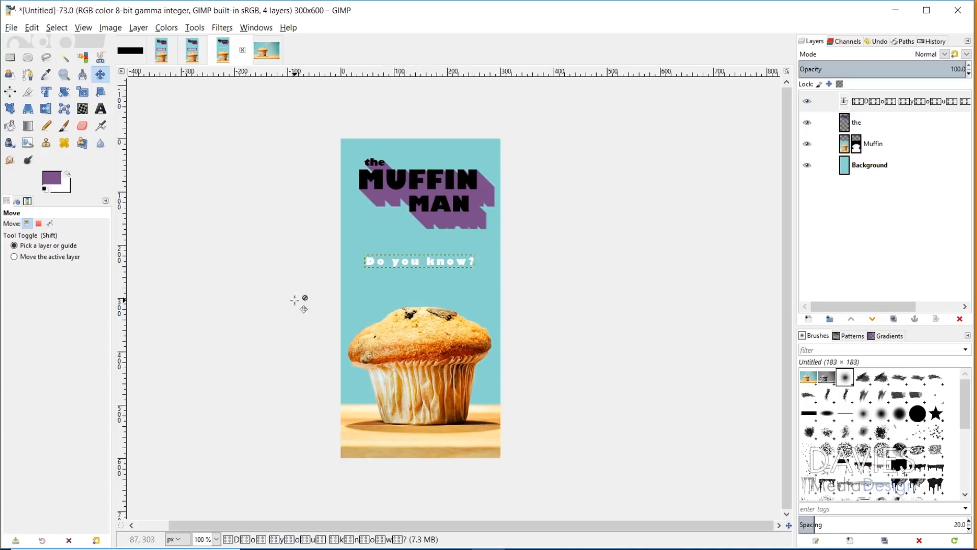
pyautogui.click(110, 28)
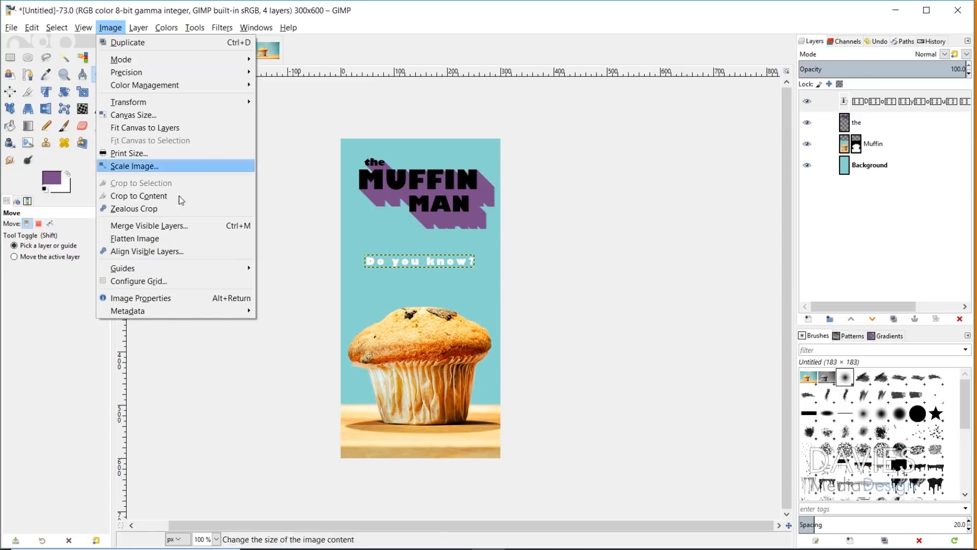
pyautogui.moveTo(218, 268)
pyautogui.click(316, 270)
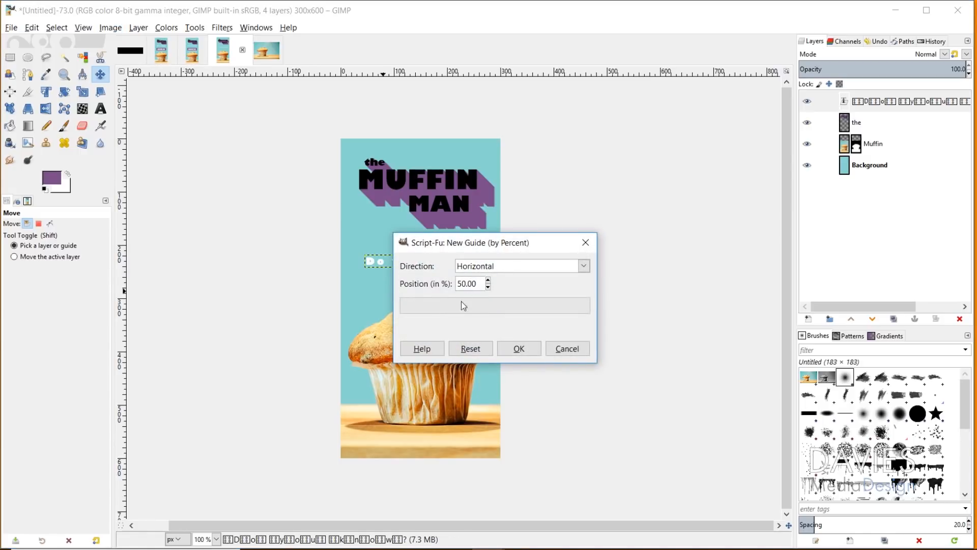
pyautogui.click(482, 267)
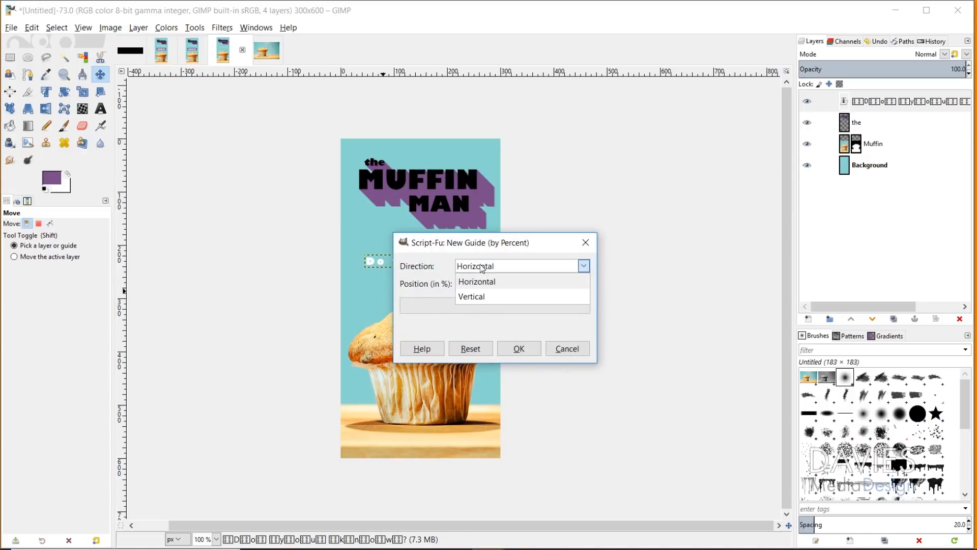
pyautogui.click(489, 295)
pyautogui.click(528, 349)
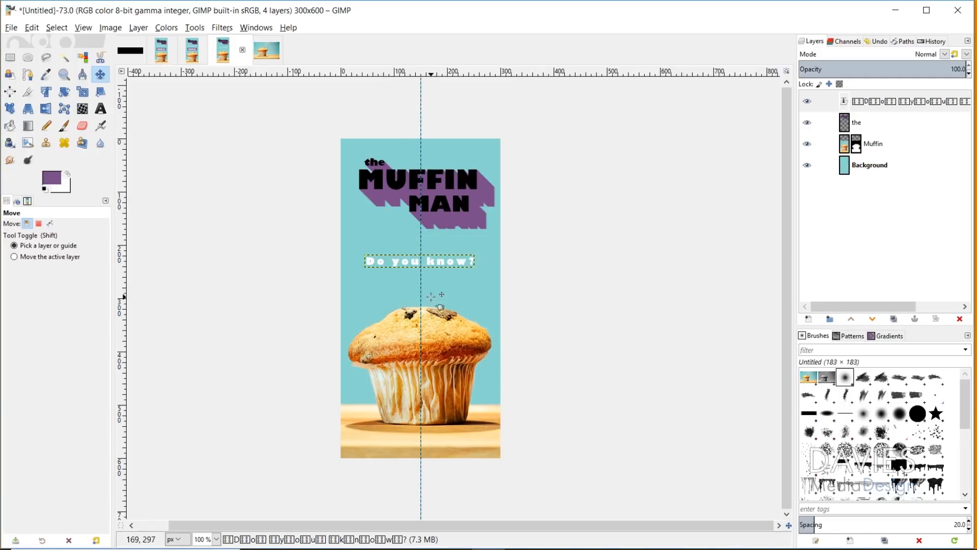
pyautogui.moveTo(460, 272); pyautogui.dragTo(444, 259)
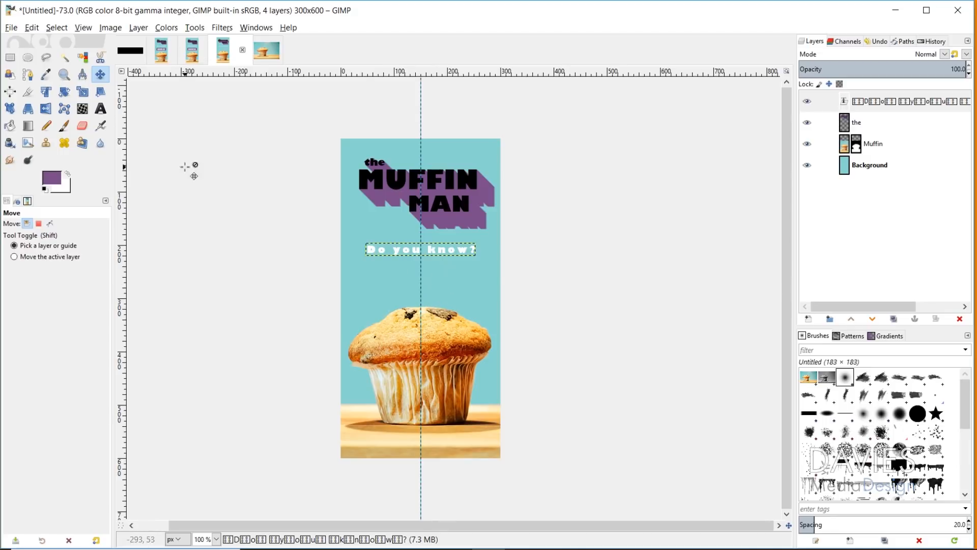
# - Create a new 300 × 600 px transparent layer named "Button" above the "Do you know?" text
pyautogui.click(809, 318)
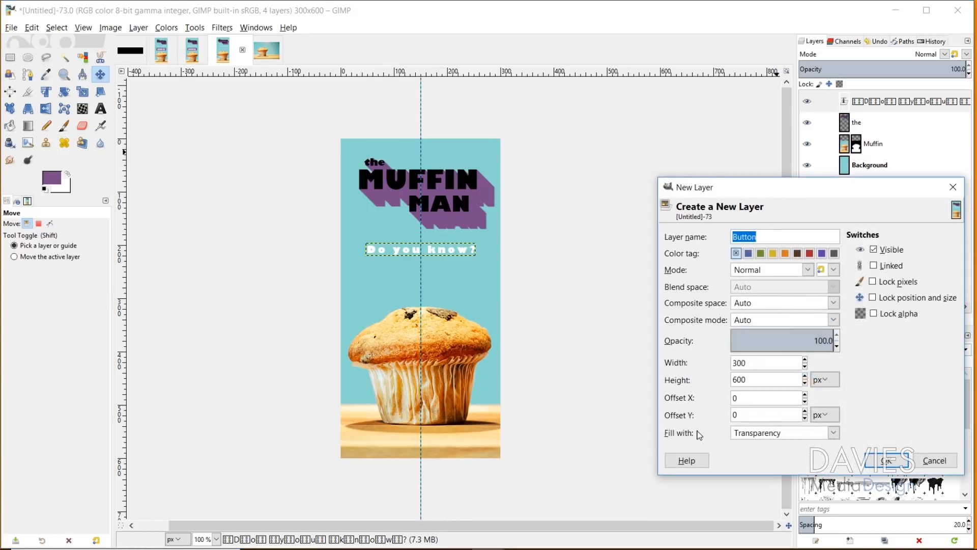
pyautogui.click(889, 464)
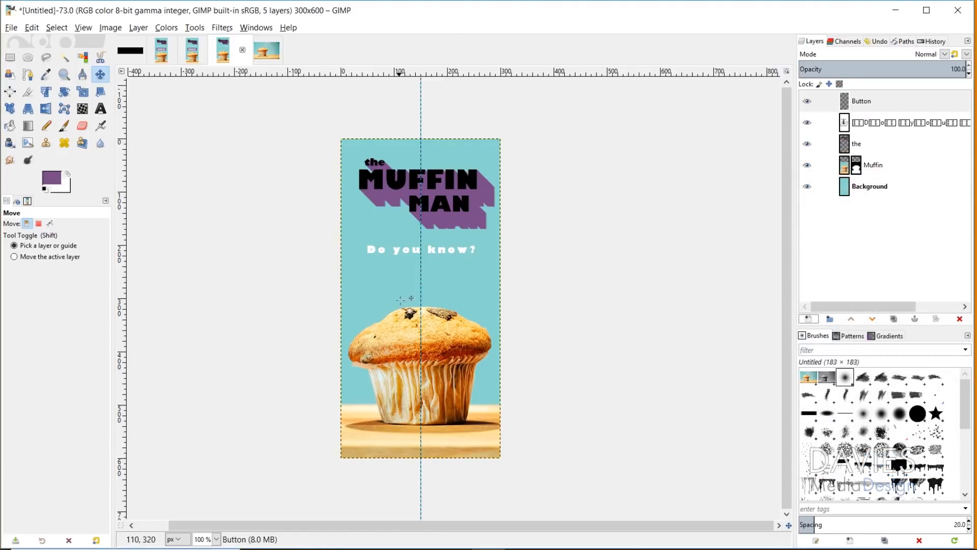
# - Draw a rectangular selection about 209 × 56 px between the tagline and the muffin, centered on the vertical guide
pyautogui.click(9, 57)
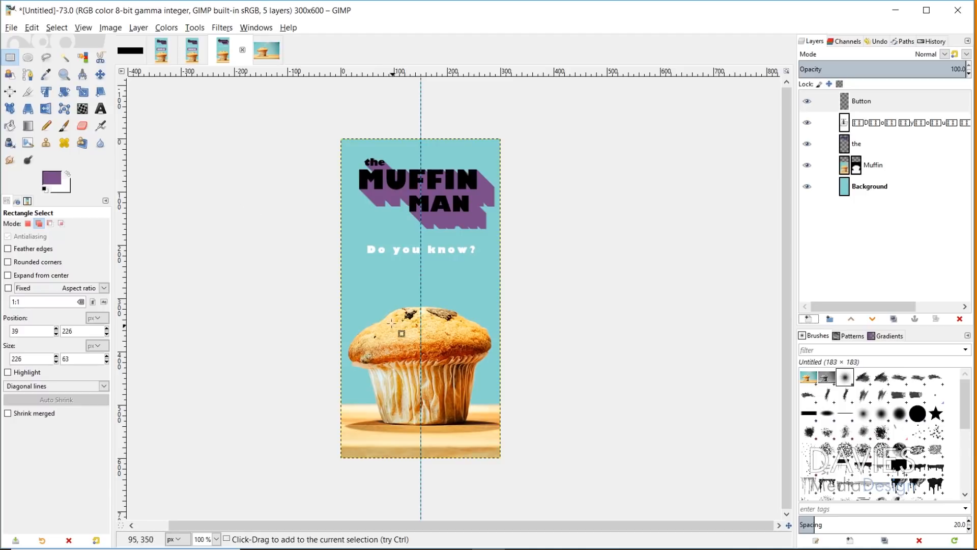
pyautogui.moveTo(363, 264); pyautogui.dragTo(443, 282)
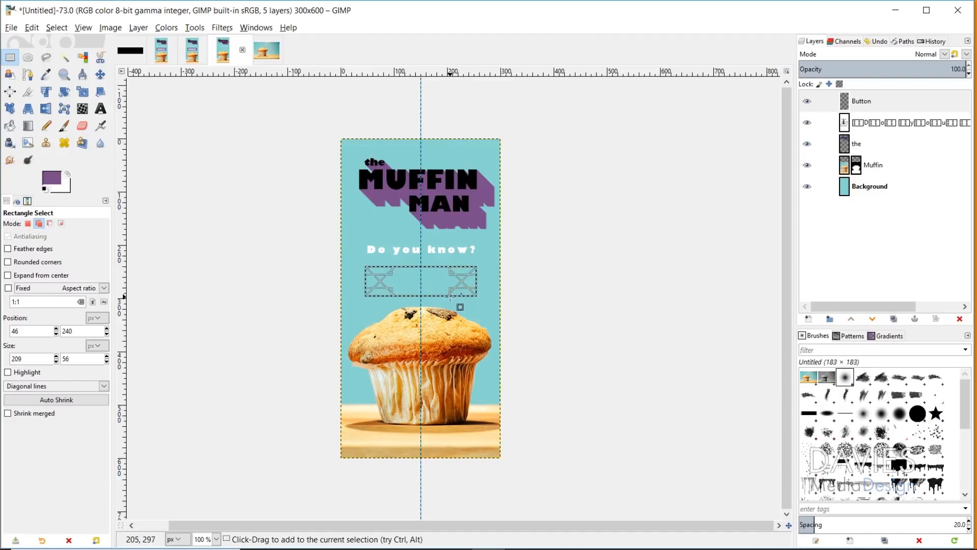
# - Try the center lines and no guides overlays on the rectangular selection and restore diagonal lines
pyautogui.click(43, 385)
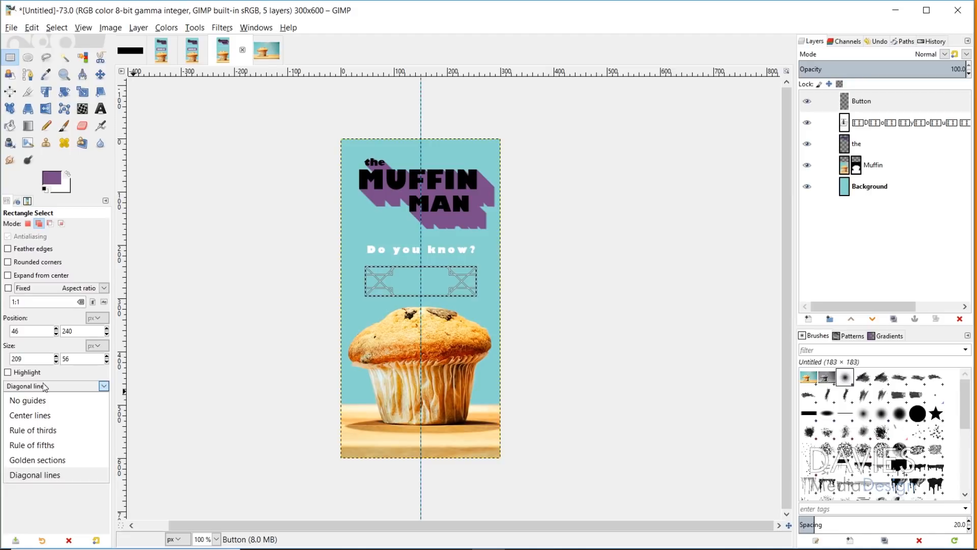
pyautogui.click(52, 416)
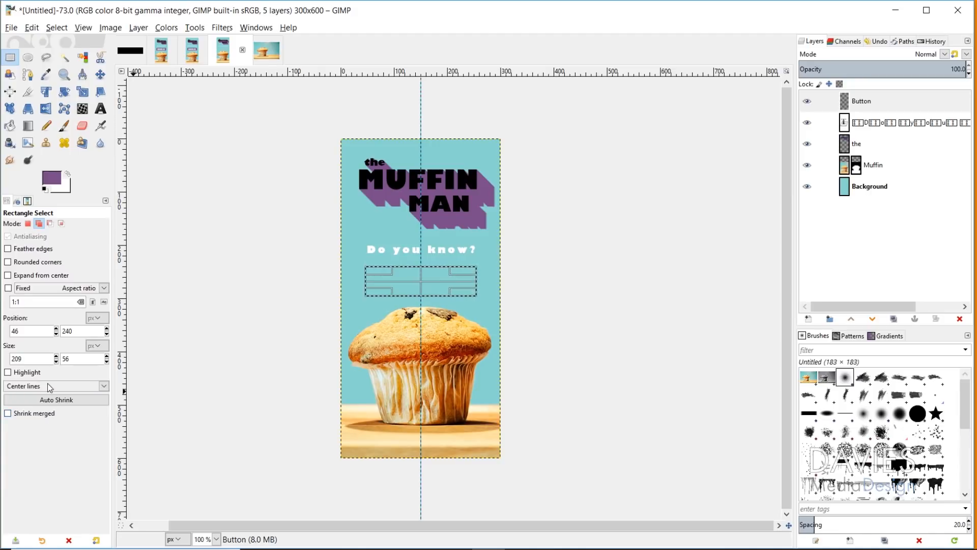
pyautogui.click(49, 387)
pyautogui.click(40, 399)
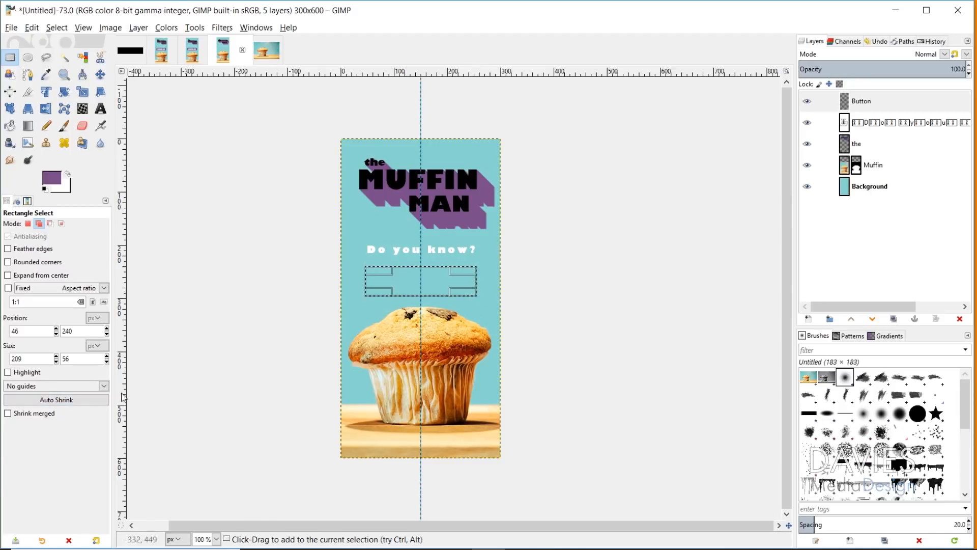
pyautogui.click(30, 387)
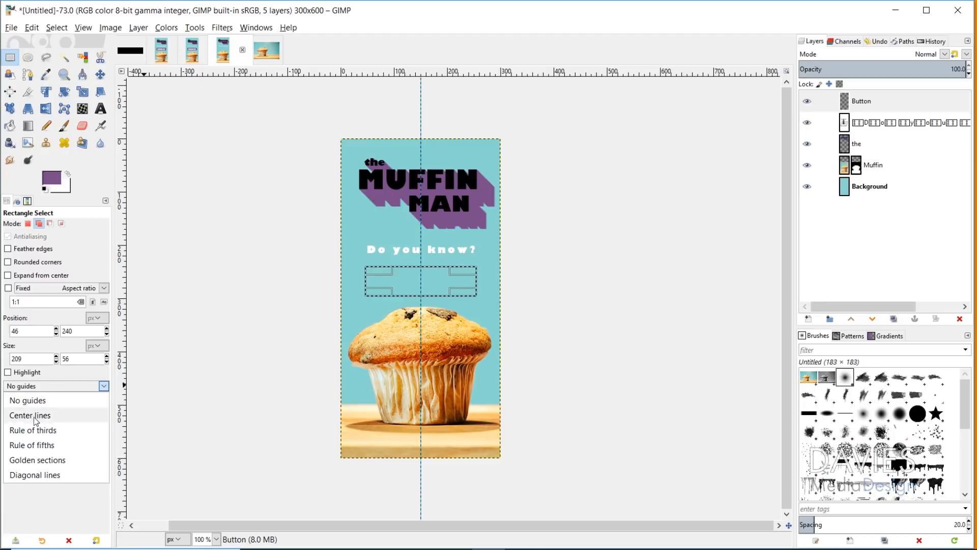
pyautogui.click(55, 475)
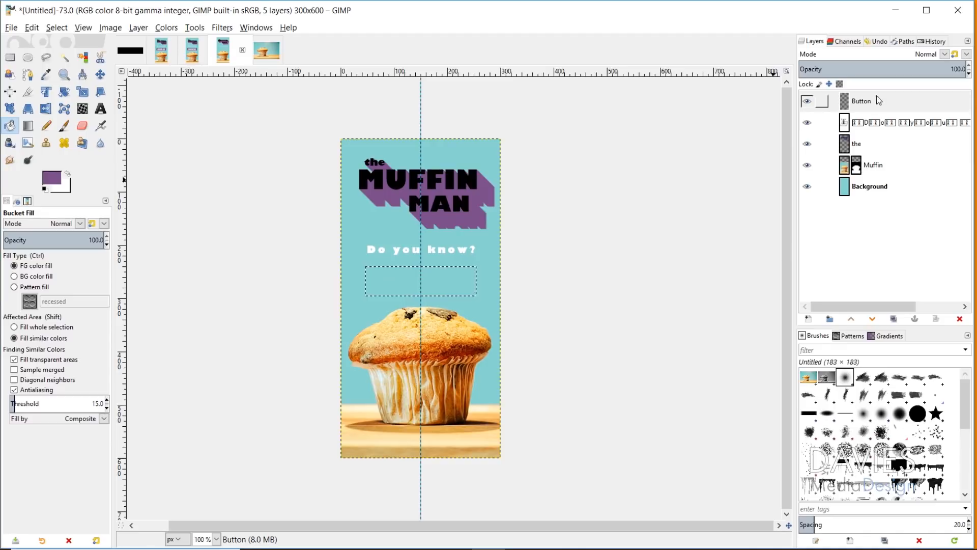
# - Fill the rectangular selection on the Button layer with the purple foreground color and deselect everything
pyautogui.click(443, 278)
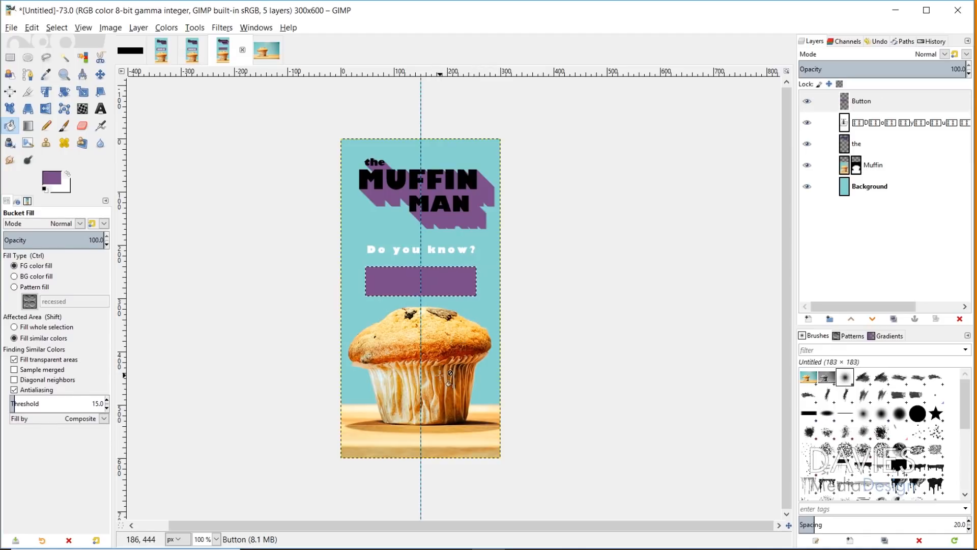
pyautogui.hotkey('ctrl', 'shift')
pyautogui.hotkey('ctrl', 'shift', 'a')
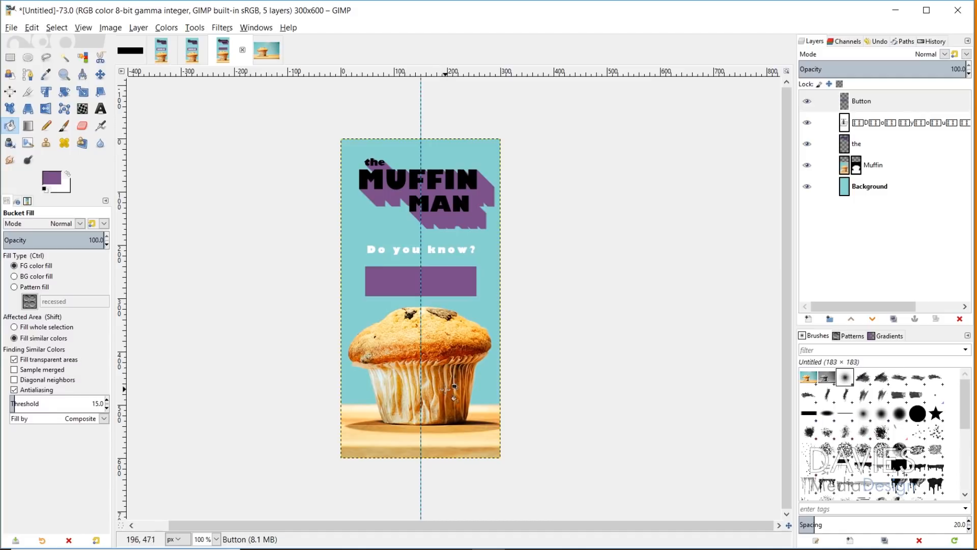
# - Add the text "INDULGE" in 19 px Gill Sans Ultra Bold on the purple rectangle and color it white
pyautogui.click(100, 109)
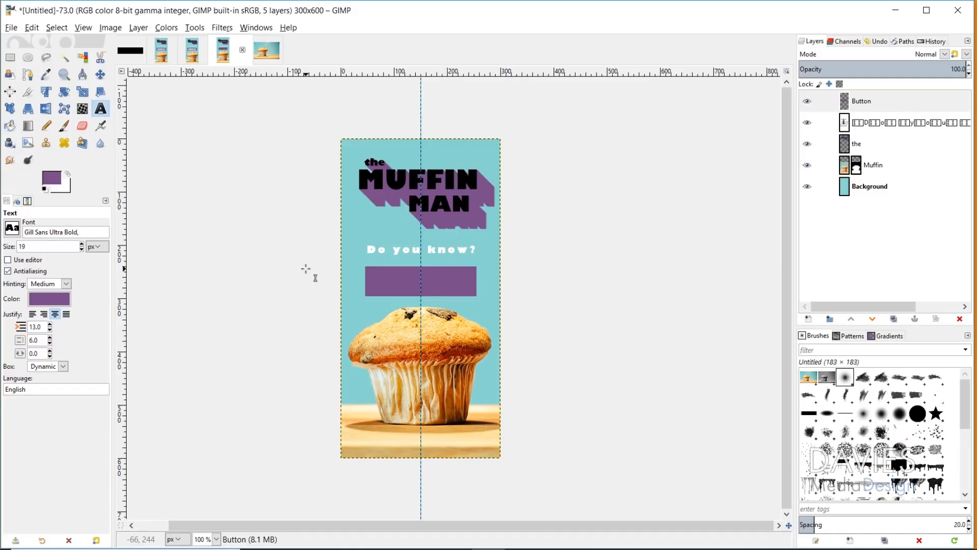
pyautogui.click(380, 279)
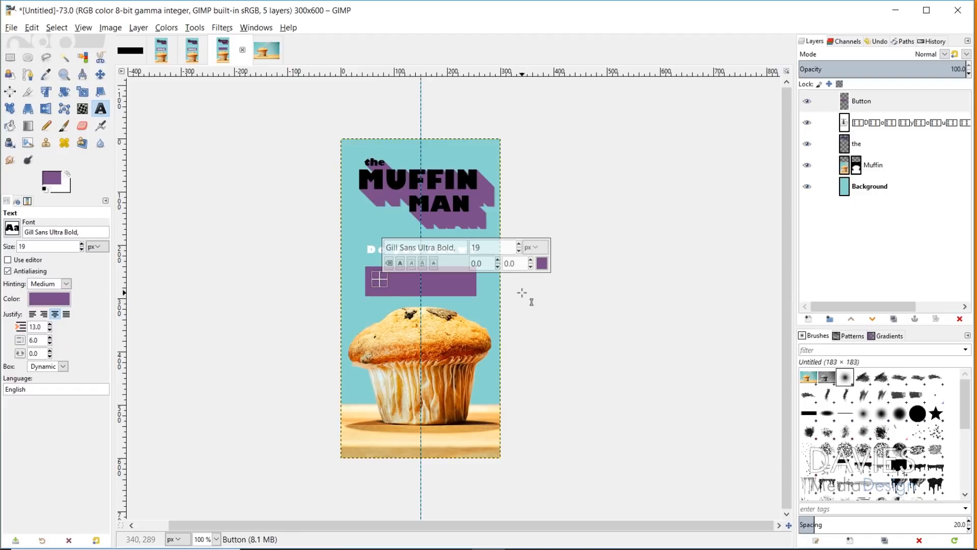
pyautogui.write('INDULGE')
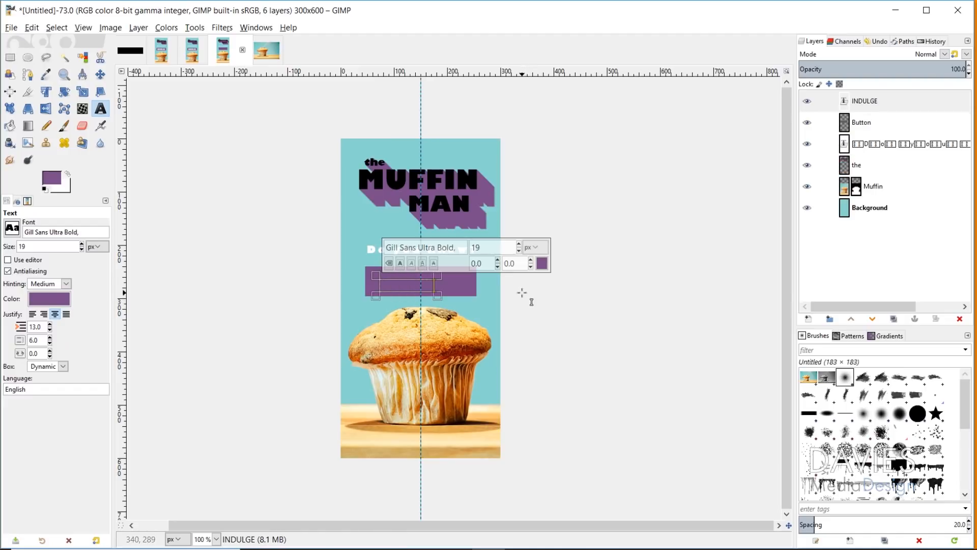
pyautogui.hotkey('ctrl', 'a')
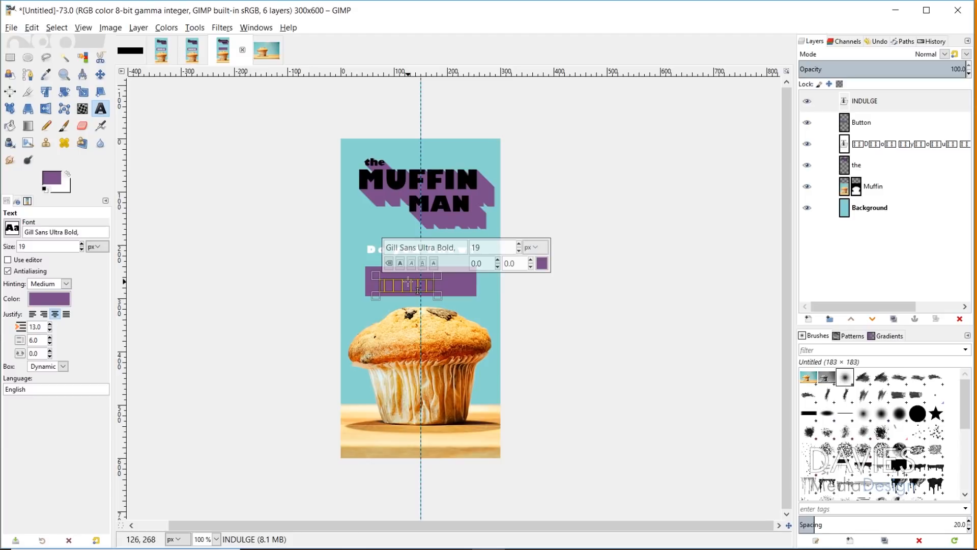
pyautogui.click(544, 263)
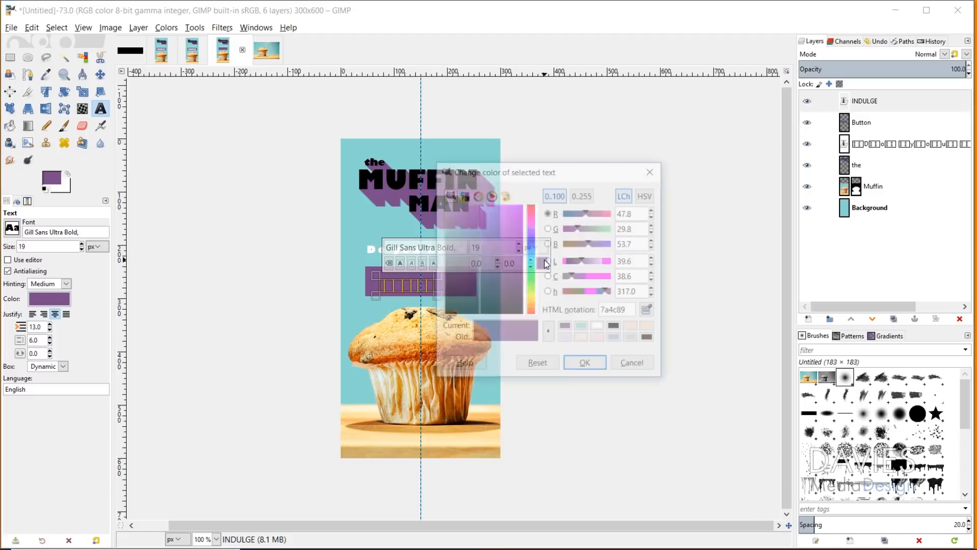
pyautogui.click(598, 327)
pyautogui.click(586, 366)
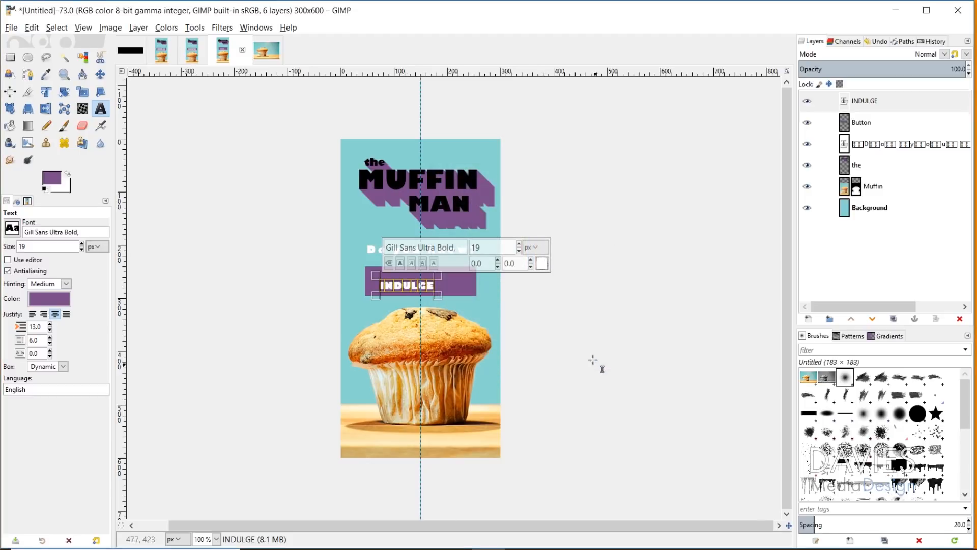
# - Enlarge the "INDULGE" text to span most of the purple rectangle's width and center it on the rectangle
pyautogui.click(520, 244)
pyautogui.click(519, 245)
pyautogui.click(519, 245)
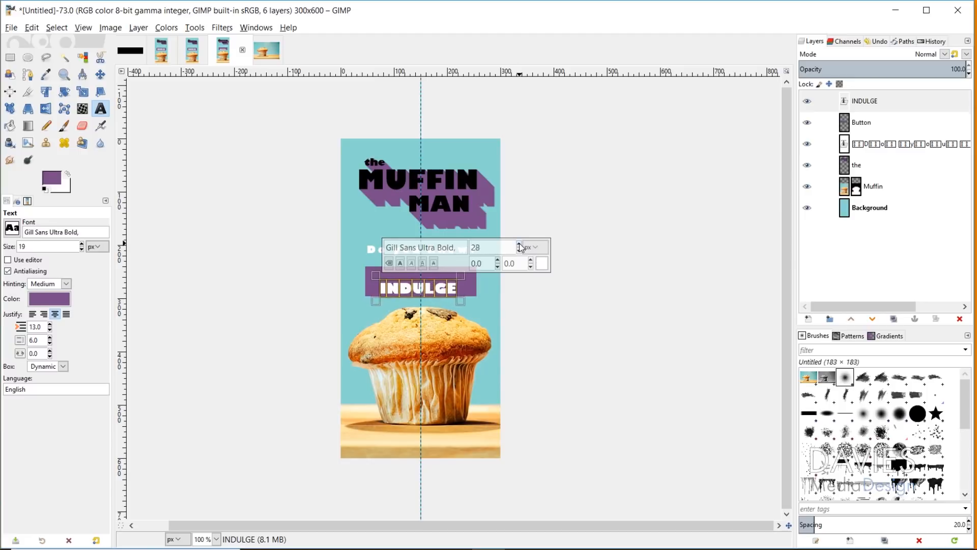
pyautogui.click(519, 245)
pyautogui.click(519, 245)
pyautogui.click(519, 245)
pyautogui.click(101, 75)
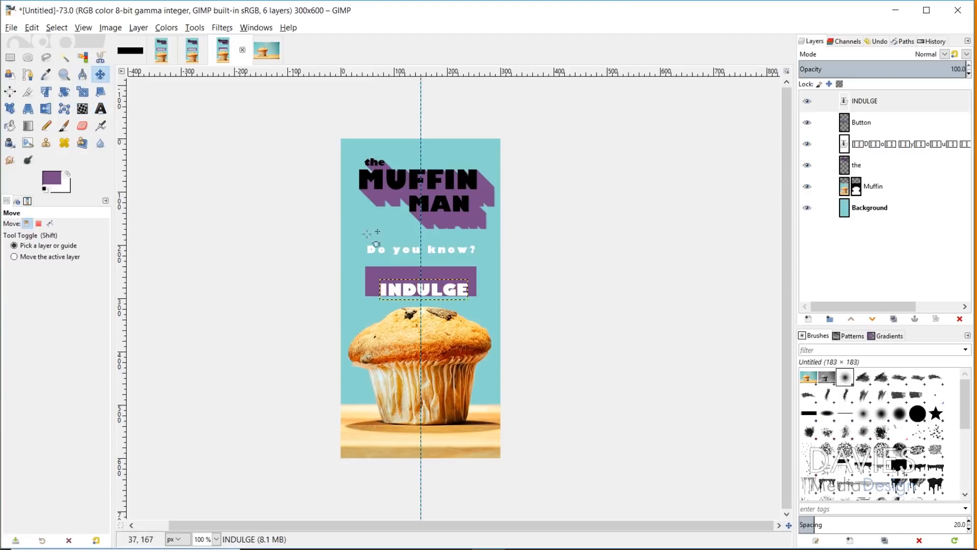
pyautogui.moveTo(436, 290); pyautogui.dragTo(436, 282)
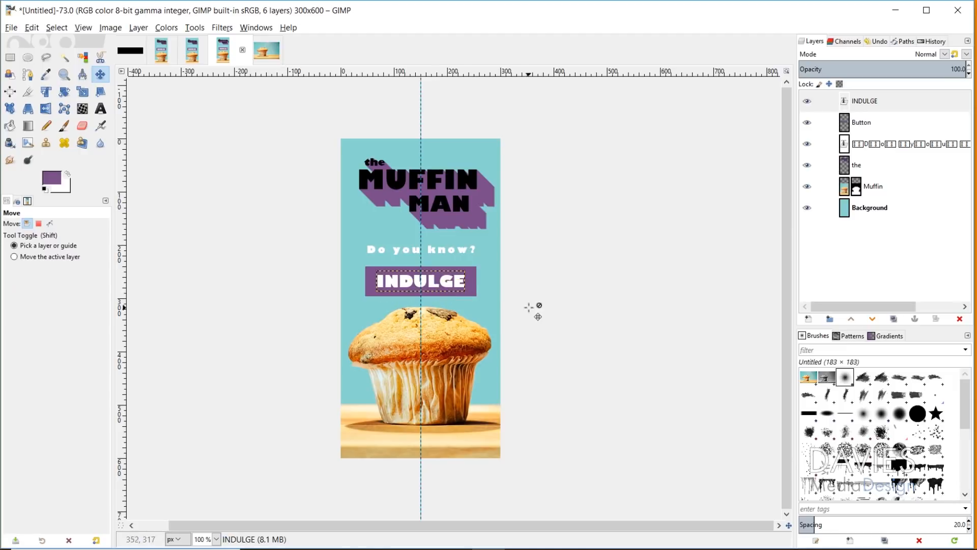
# - Set up a finite Long Shadow filter on the Button layer with a white shadow color
pyautogui.click(844, 127)
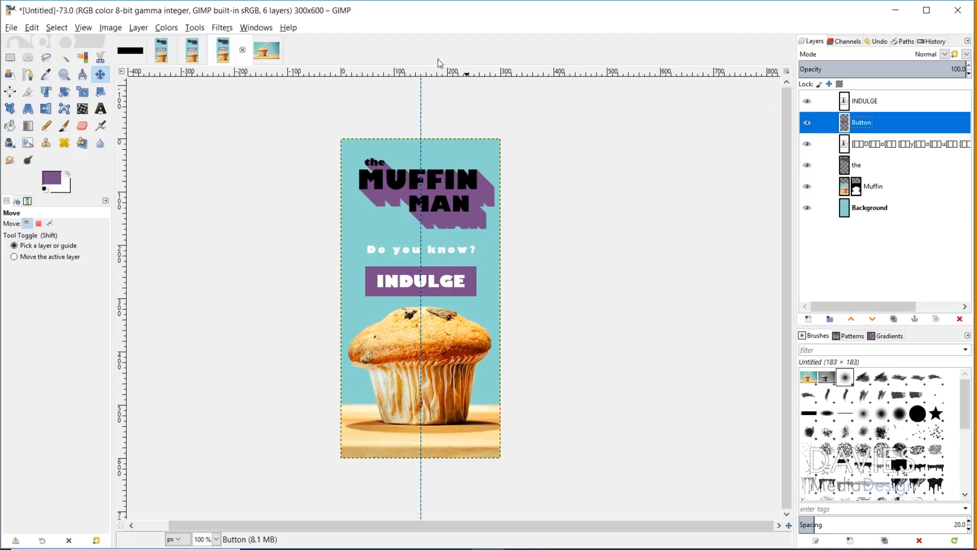
pyautogui.click(222, 29)
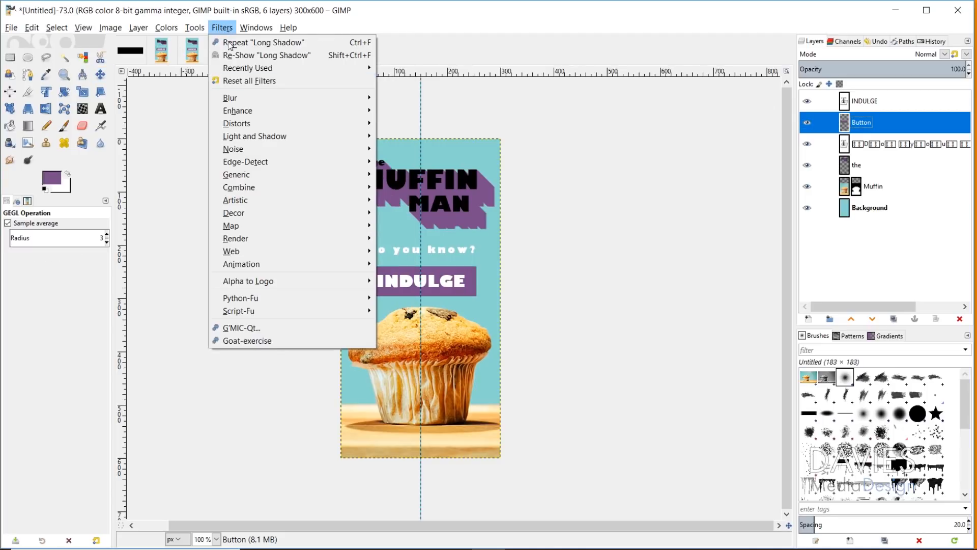
pyautogui.moveTo(258, 135)
pyautogui.click(446, 217)
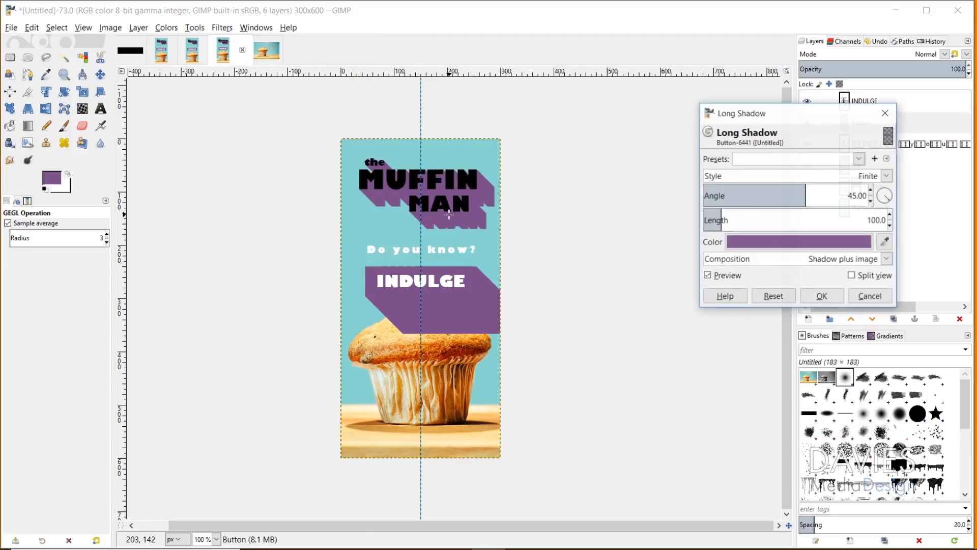
pyautogui.click(756, 239)
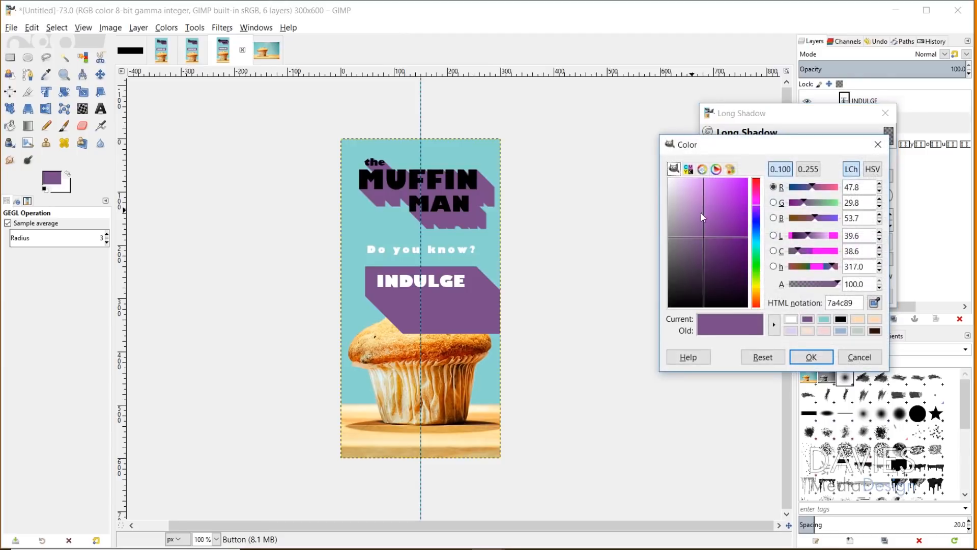
pyautogui.moveTo(701, 213); pyautogui.dragTo(656, 155)
pyautogui.click(829, 354)
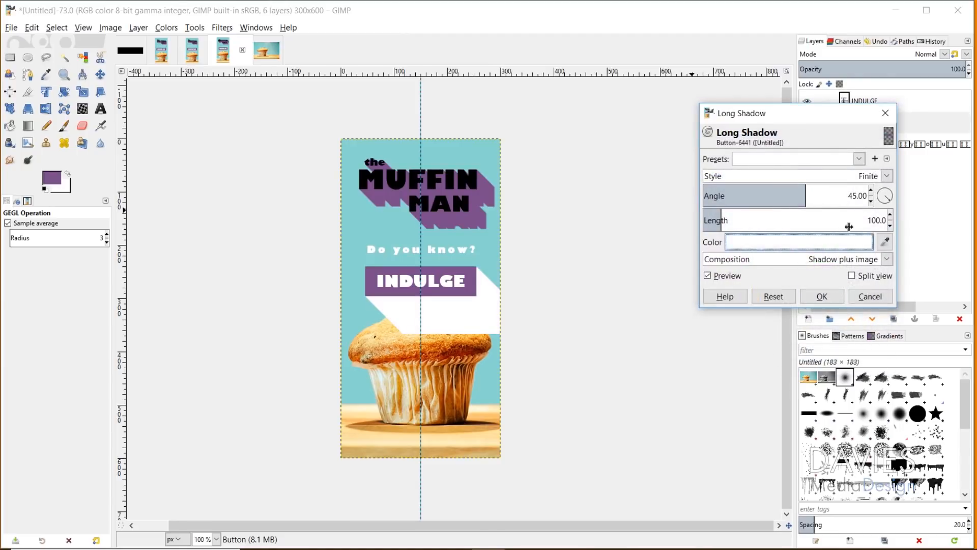
# - Set the long shadow's angle to 90 and its length to 5.8, and apply the filter
pyautogui.doubleClick(852, 196)
pyautogui.write('90')
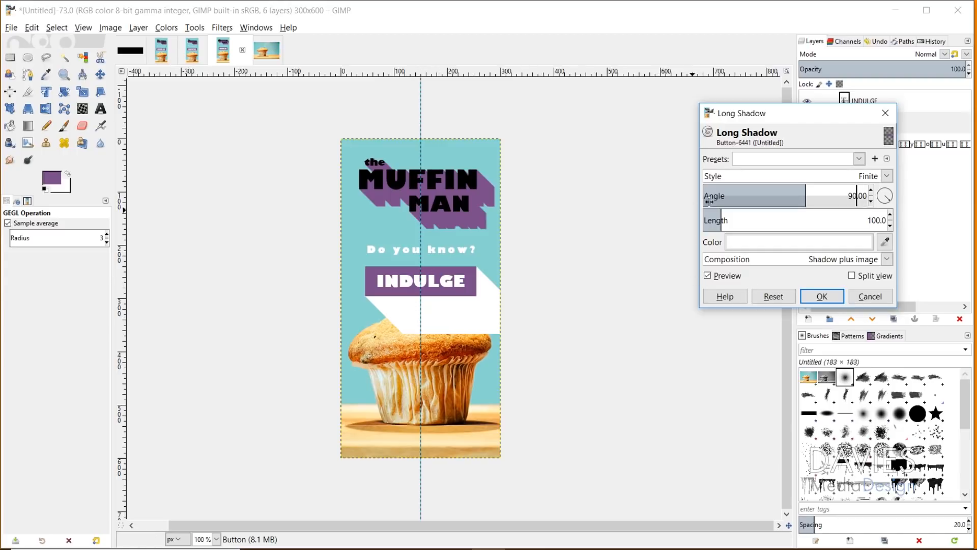
pyautogui.moveTo(720, 219); pyautogui.dragTo(705, 227)
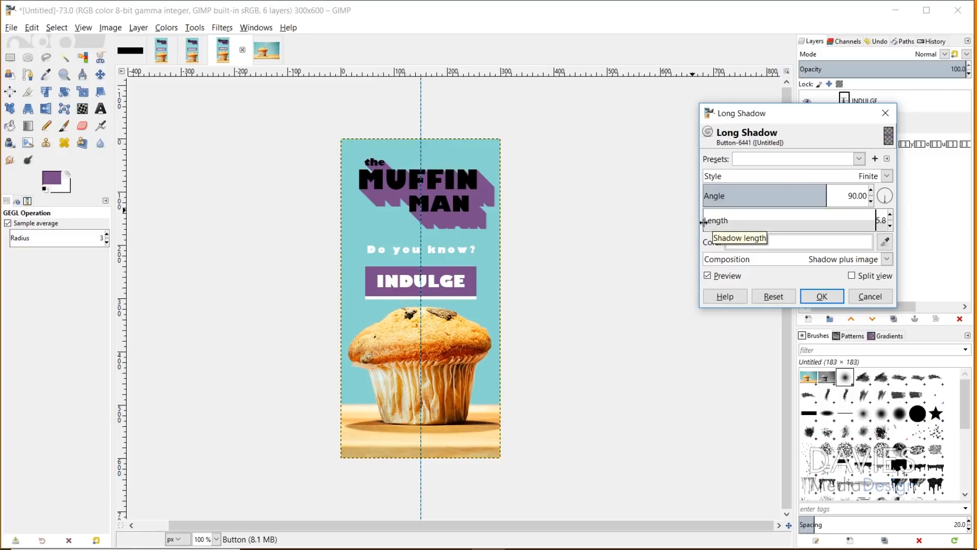
pyautogui.click(832, 298)
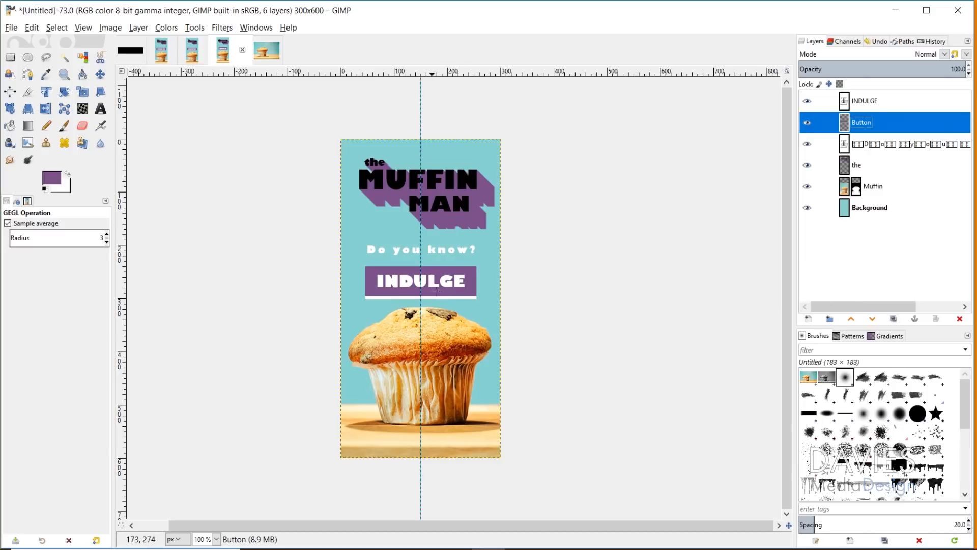
# - Merge the INDULGE text layer down into the Button layer and crop the merged layer to its content
pyautogui.click(849, 101)
pyautogui.rightClick(849, 101)
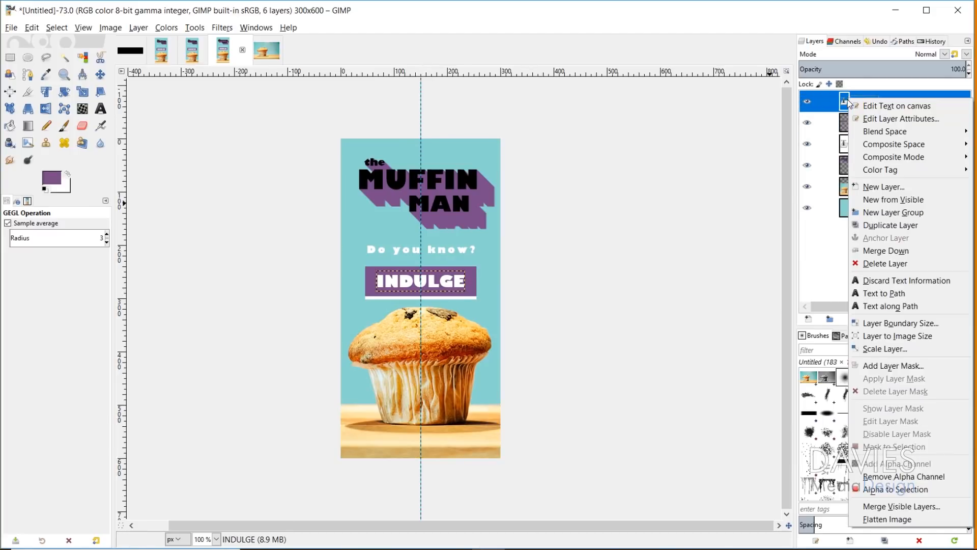
pyautogui.click(890, 249)
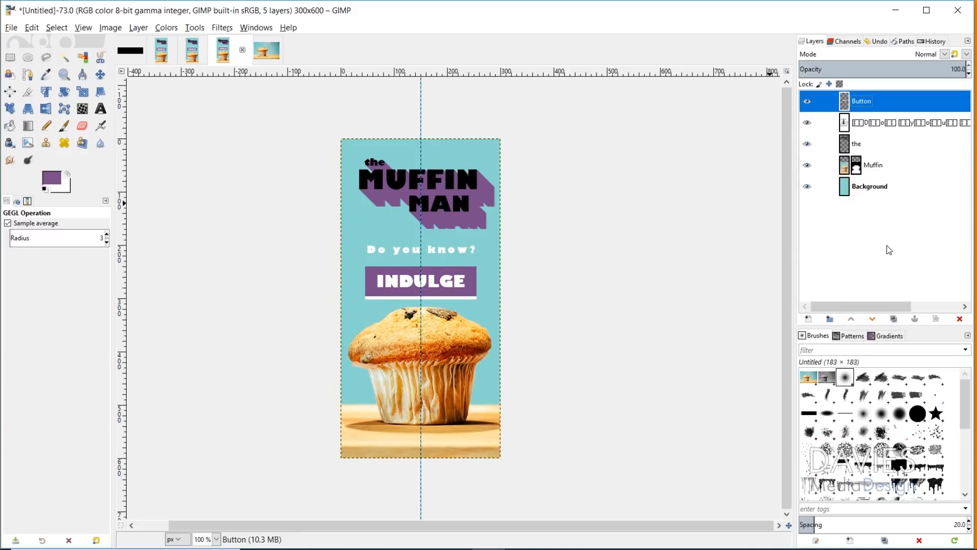
pyautogui.click(808, 101)
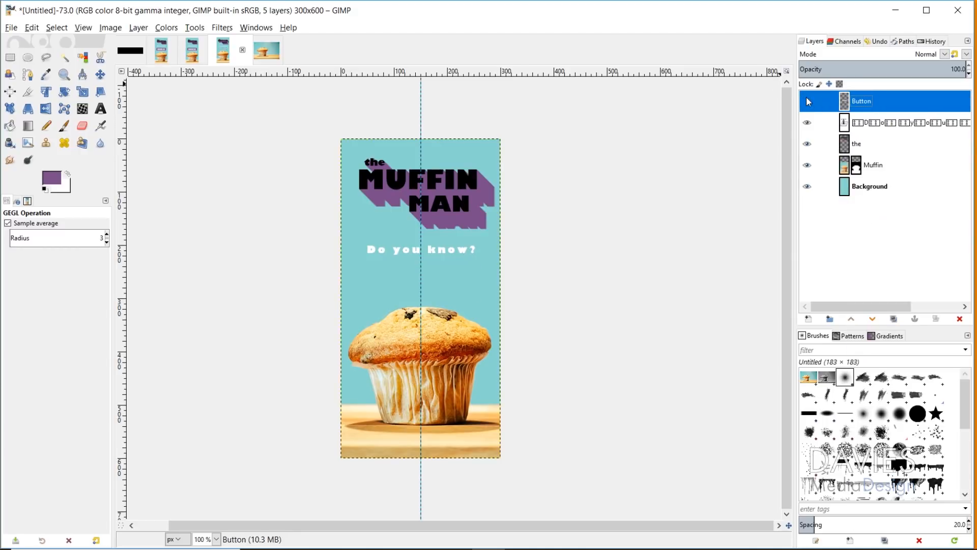
pyautogui.click(808, 101)
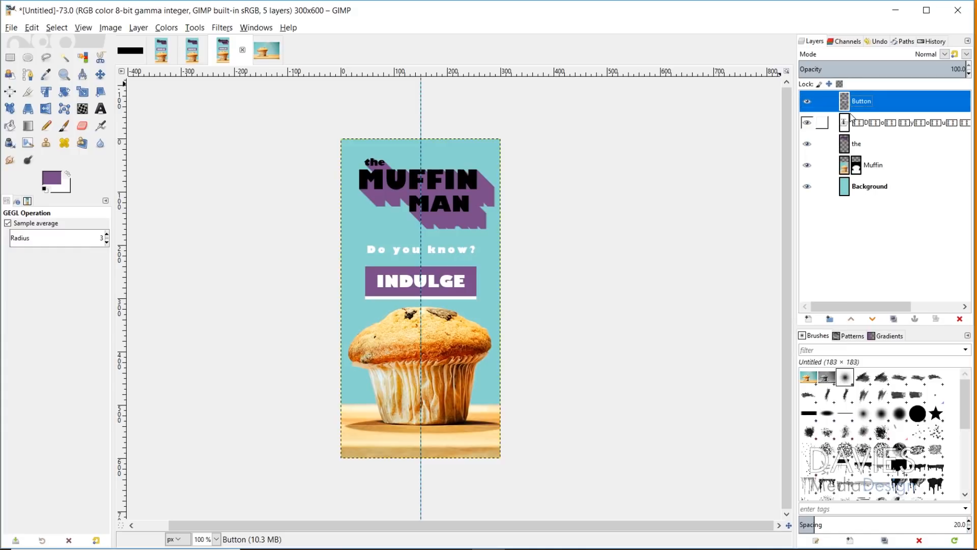
pyautogui.click(139, 28)
pyautogui.click(188, 242)
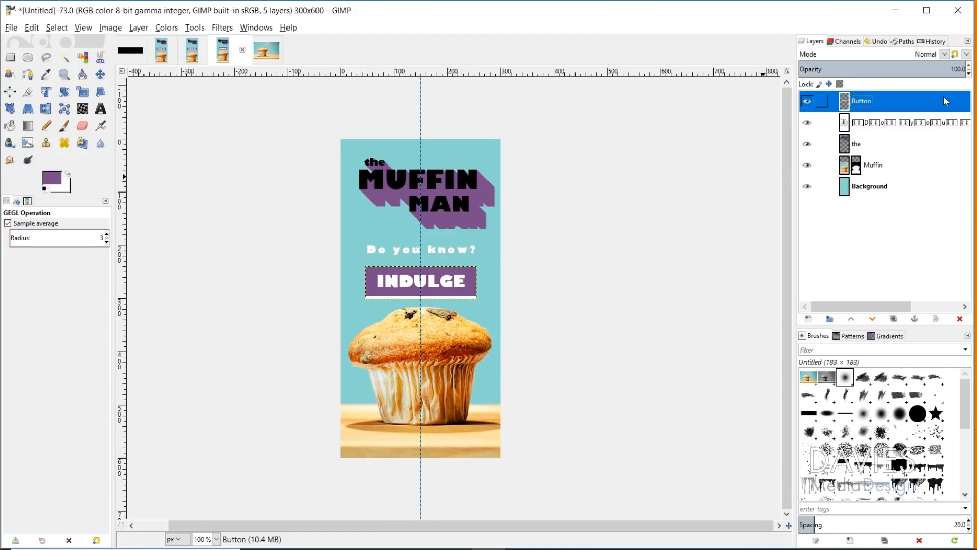
# - Rename the logo layer "the" as "Muffin Man Logo"
pyautogui.click(822, 165)
pyautogui.click(846, 144)
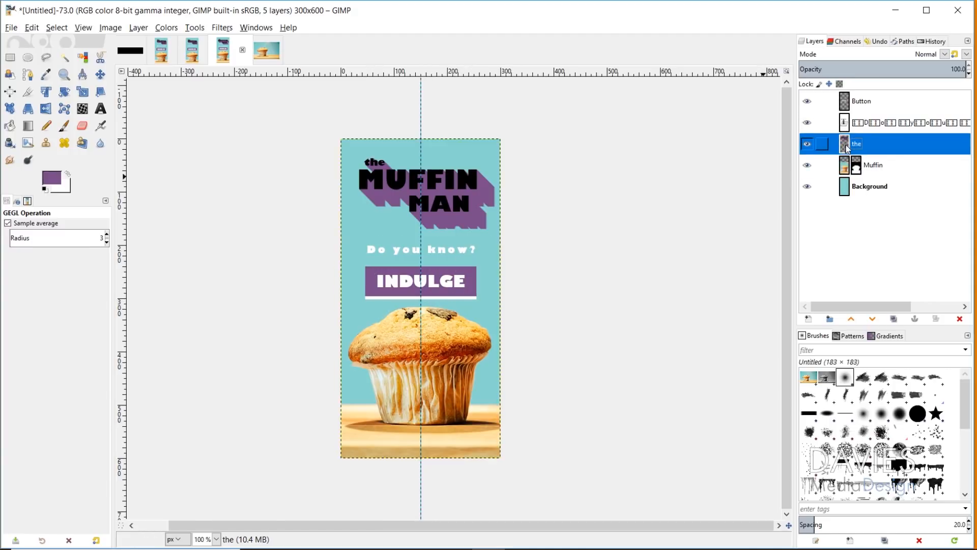
pyautogui.doubleClick(866, 146)
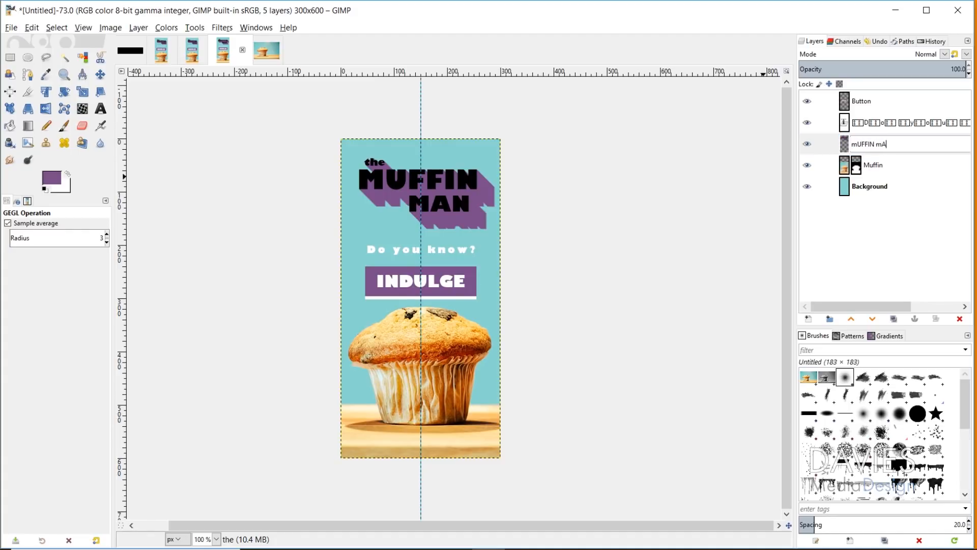
pyautogui.write('mUFFIN m')
pyautogui.hotkey('ctrl', 'a')
pyautogui.write('Mu')
pyautogui.press('Return')
# - Rename the "Do you know?" text layer as "DYK Text" and crop the Muffin Man Logo layer to its content
pyautogui.doubleClick(876, 123)
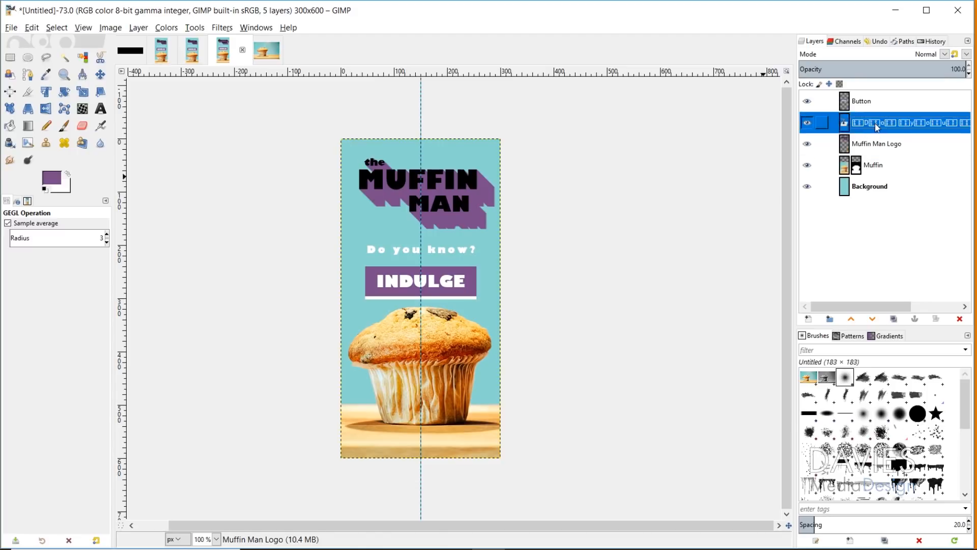
pyautogui.write('Do')
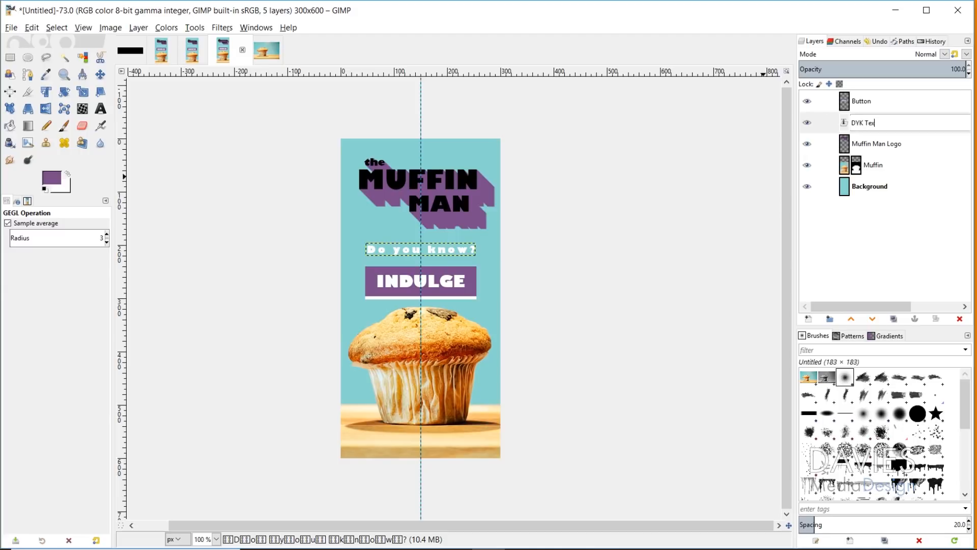
pyautogui.click(901, 143)
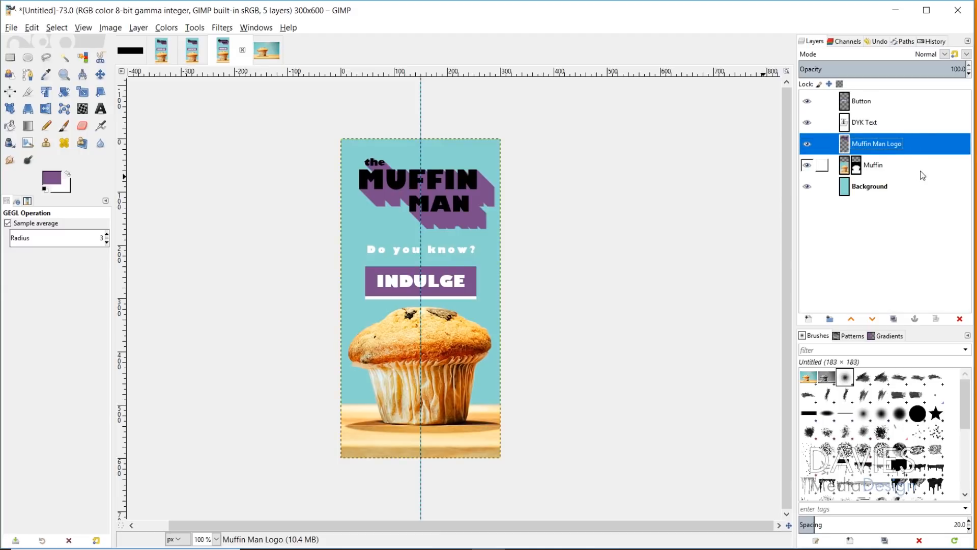
pyautogui.click(144, 28)
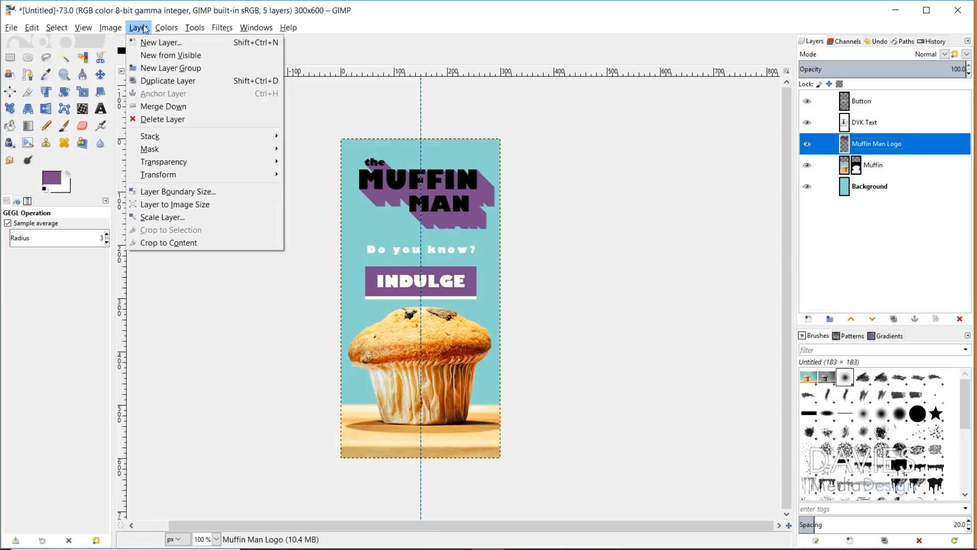
pyautogui.click(189, 243)
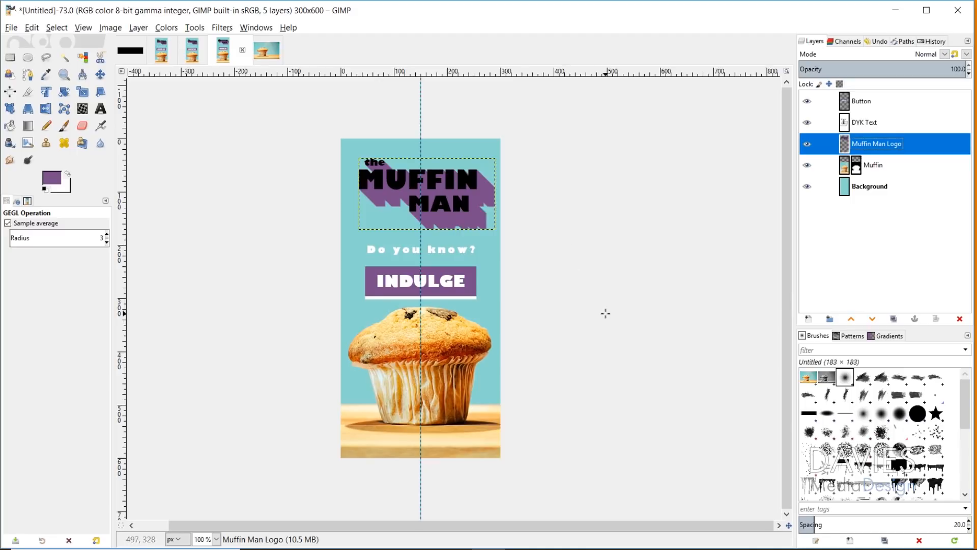
# - Save the banner project in the GIMP Photos folder as "Muffin Man Animation.xcf"
pyautogui.hotkey('ctrl', 's')
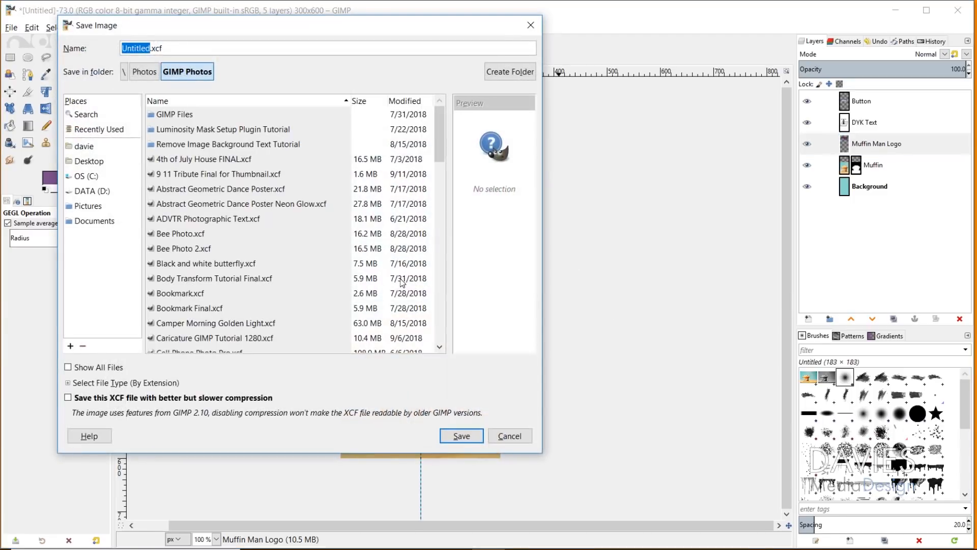
pyautogui.write('Muffin Man Animation')
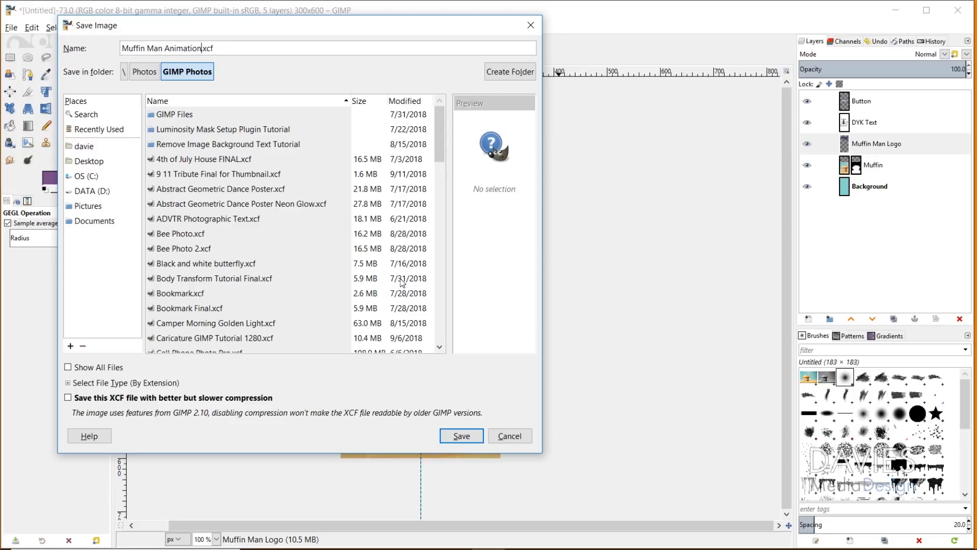
pyautogui.press('Return')
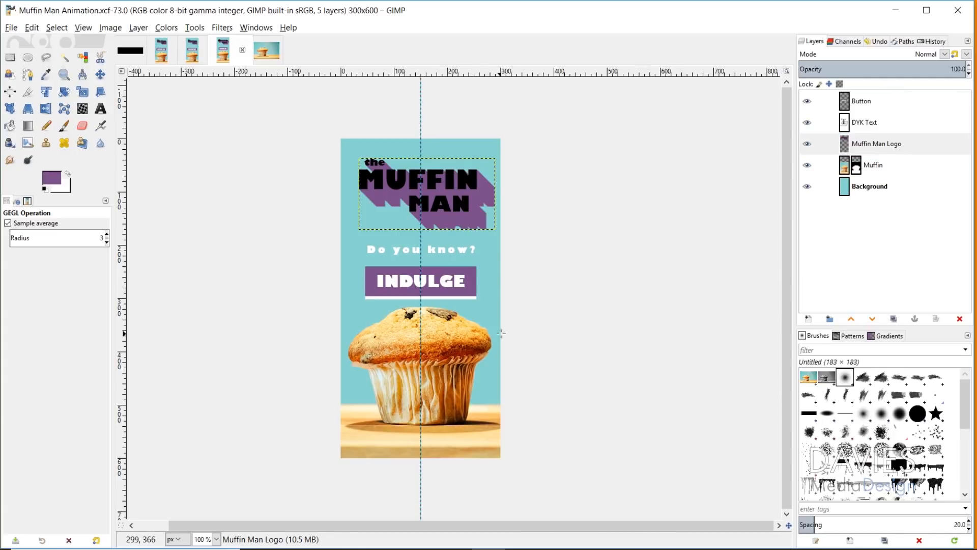
# - Remove the vertical guide running through the middle of the banner and select the Background layer
pyautogui.click(101, 74)
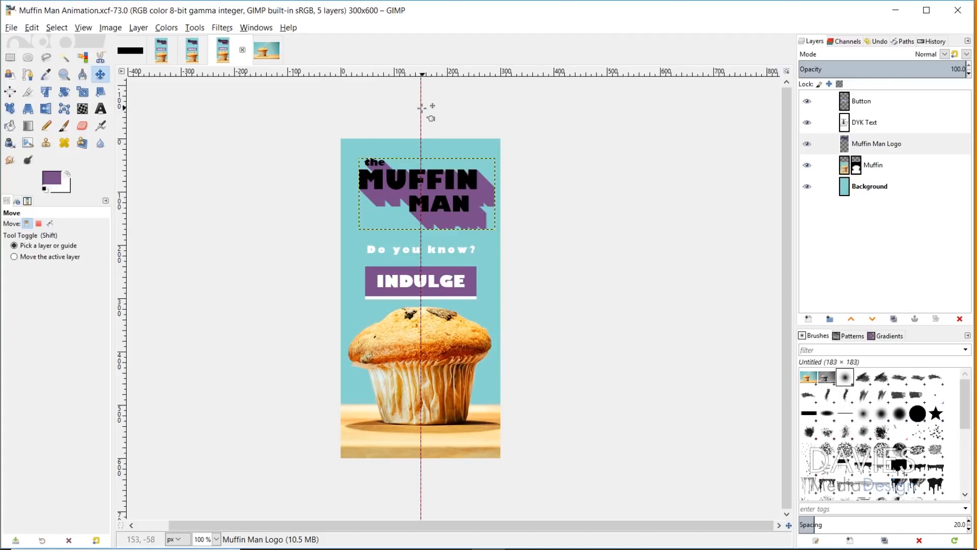
pyautogui.moveTo(420, 108); pyautogui.dragTo(293, 119)
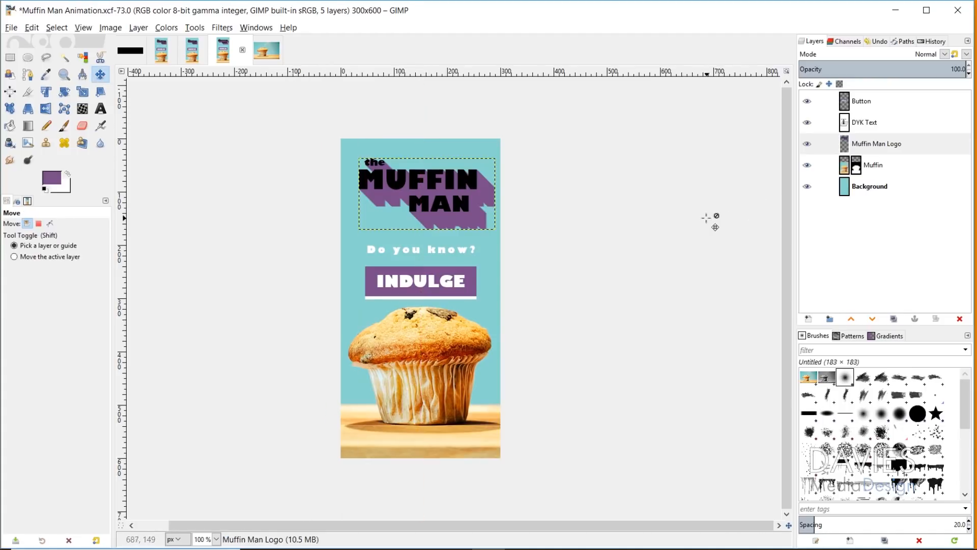
pyautogui.click(870, 186)
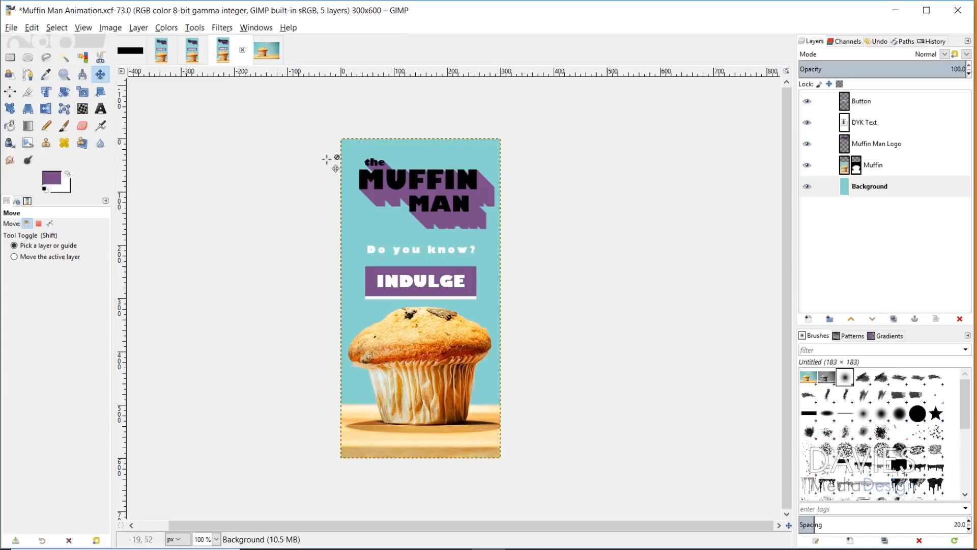
# - Preview the layers as an animation with the Playback filter, and close the preview
pyautogui.click(218, 28)
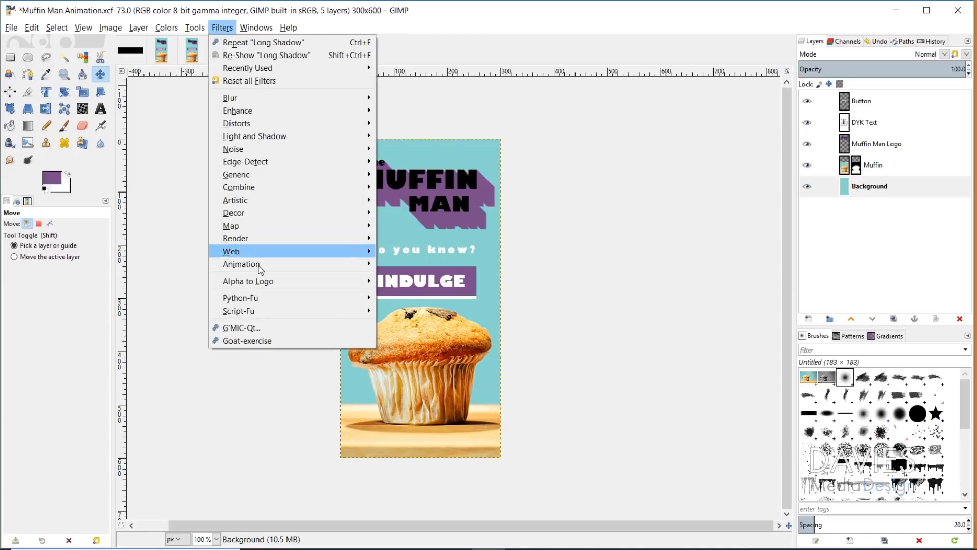
pyautogui.moveTo(261, 264)
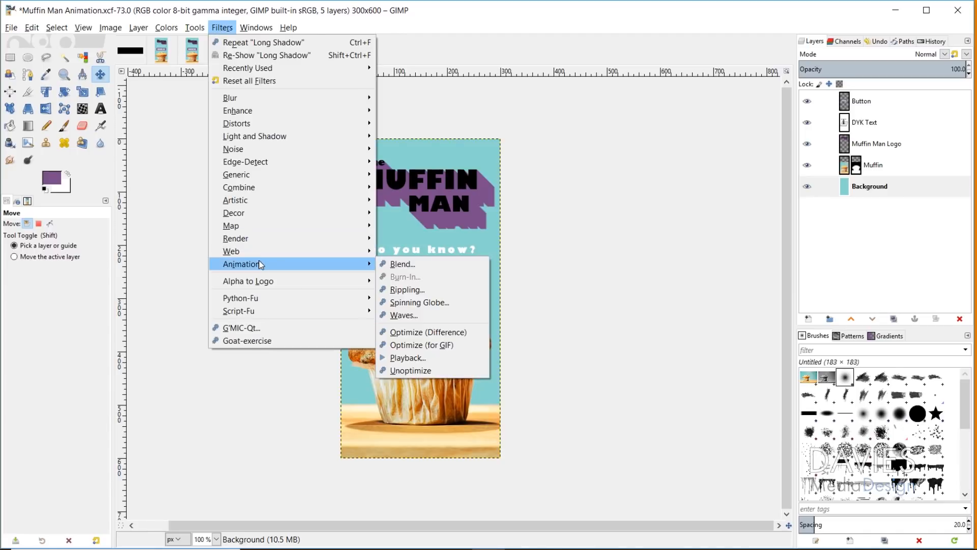
pyautogui.click(427, 357)
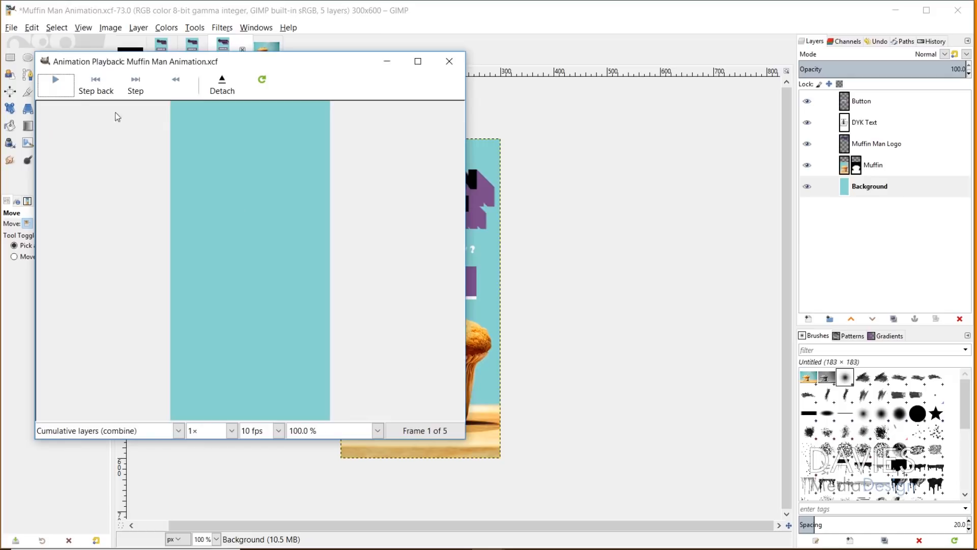
pyautogui.click(59, 78)
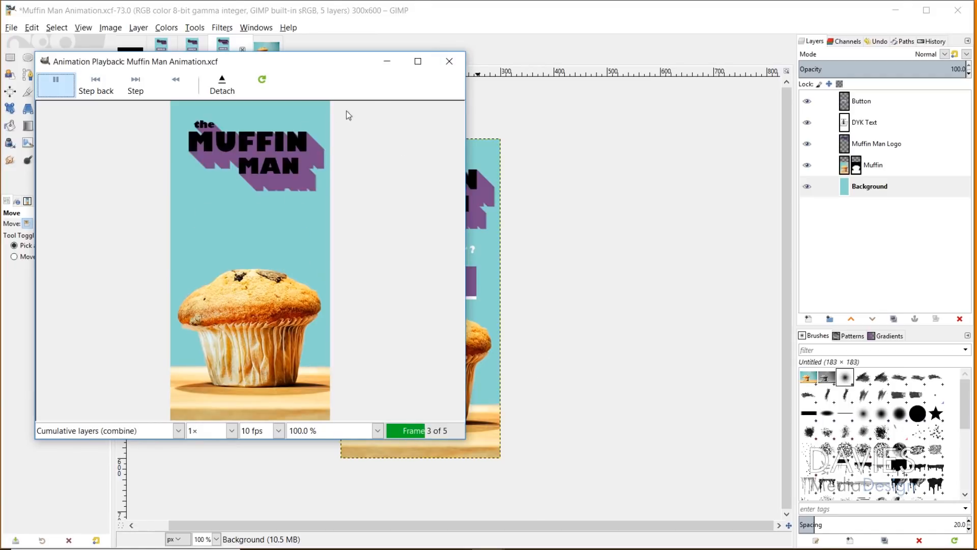
pyautogui.click(448, 61)
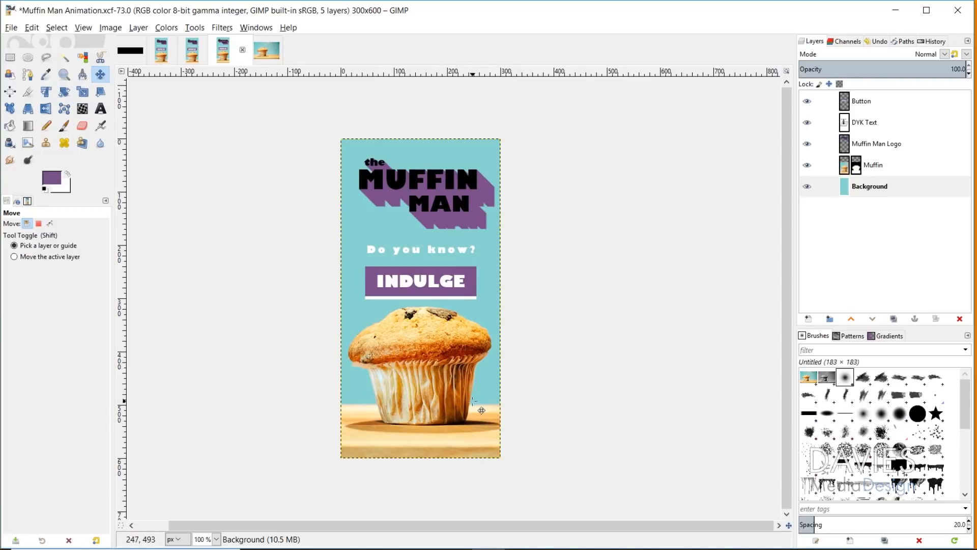
# - Apply the layer mask of the Muffin layer
pyautogui.click(858, 169)
pyautogui.rightClick(858, 168)
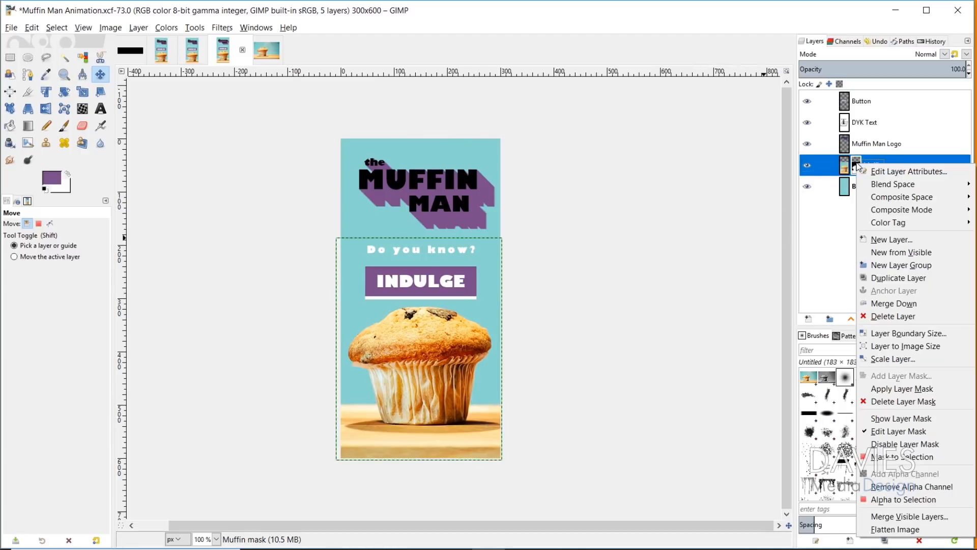
pyautogui.click(924, 389)
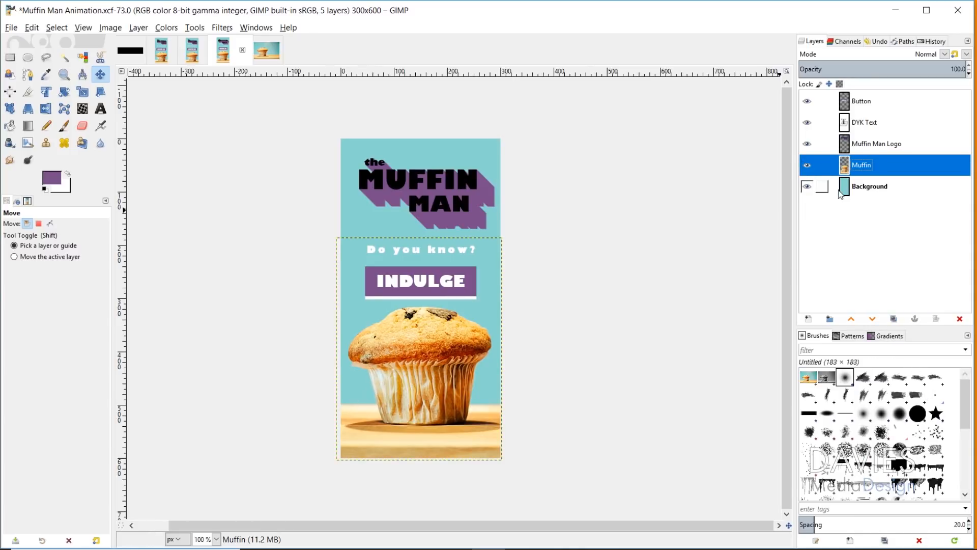
# - Examine the frame order by toggling the Muffin and Muffin Man Logo layers' visibility and selecting the DYK Text and Button layers in turn
pyautogui.click(807, 165)
pyautogui.click(807, 165)
pyautogui.click(807, 166)
pyautogui.click(806, 165)
pyautogui.click(732, 360)
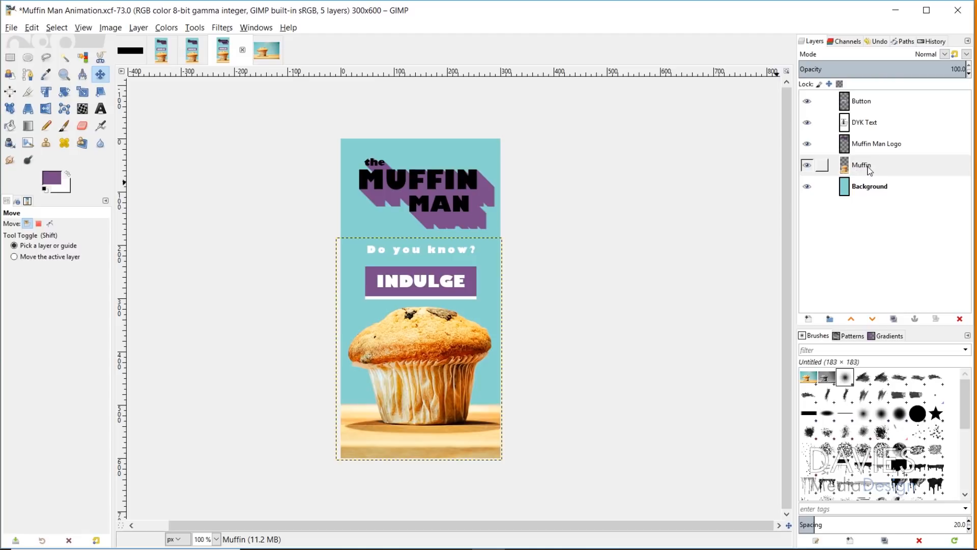
pyautogui.click(871, 147)
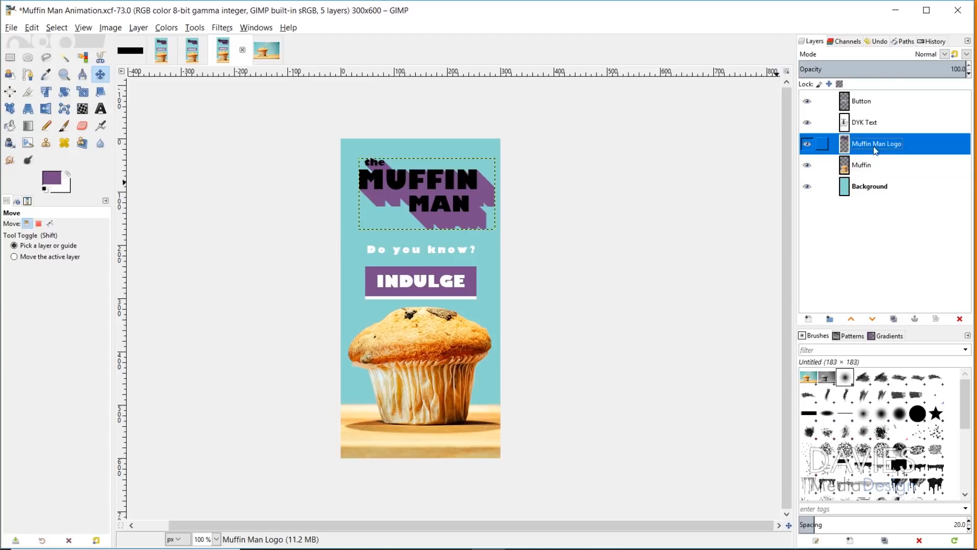
pyautogui.click(808, 144)
pyautogui.click(808, 145)
pyautogui.click(873, 124)
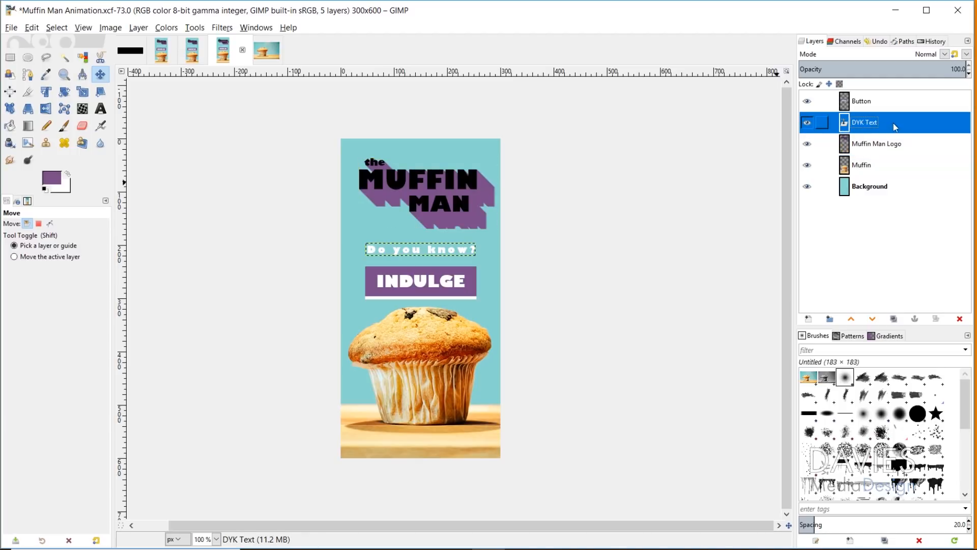
pyautogui.click(869, 105)
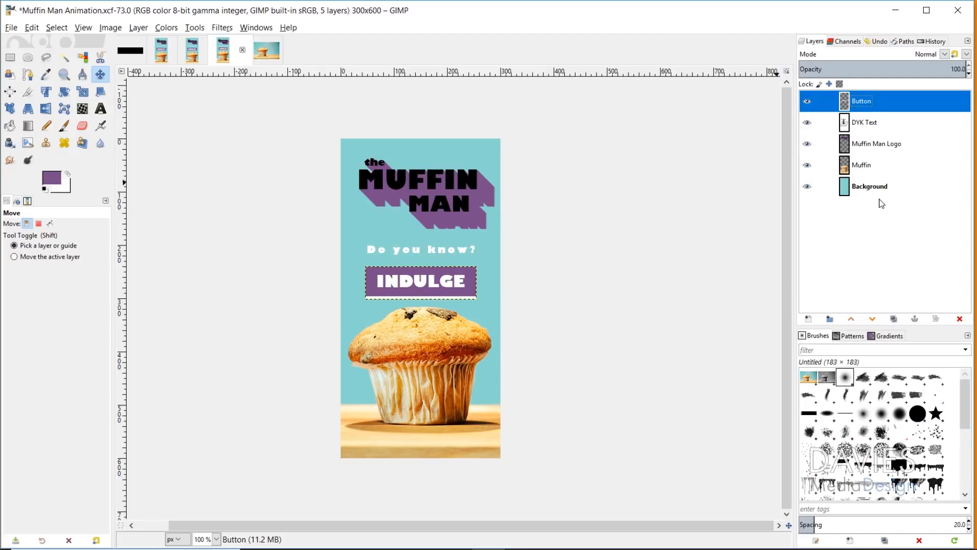
# - Give the bottom frame a one-second delay by renaming its layer as "Background (1000ms)"
pyautogui.click(894, 195)
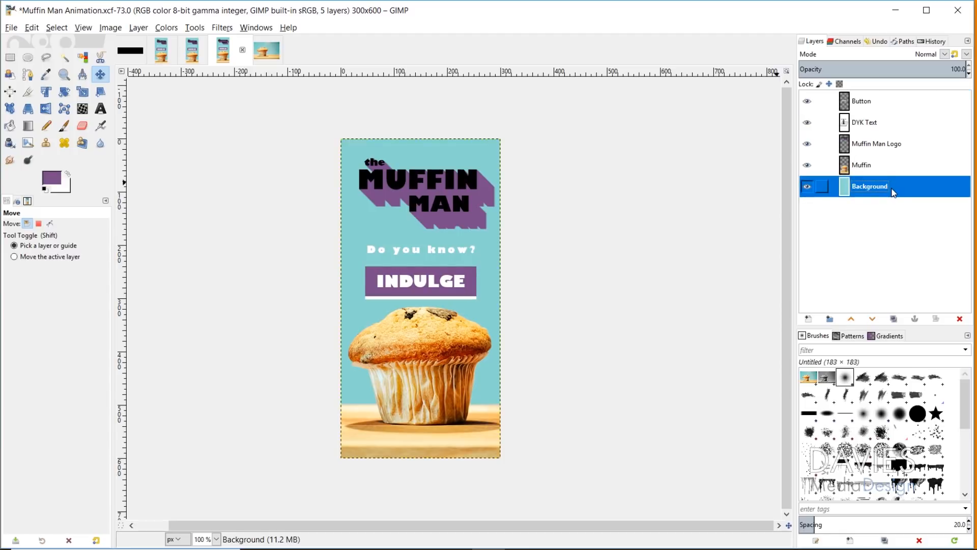
pyautogui.doubleClick(894, 191)
pyautogui.click(897, 186)
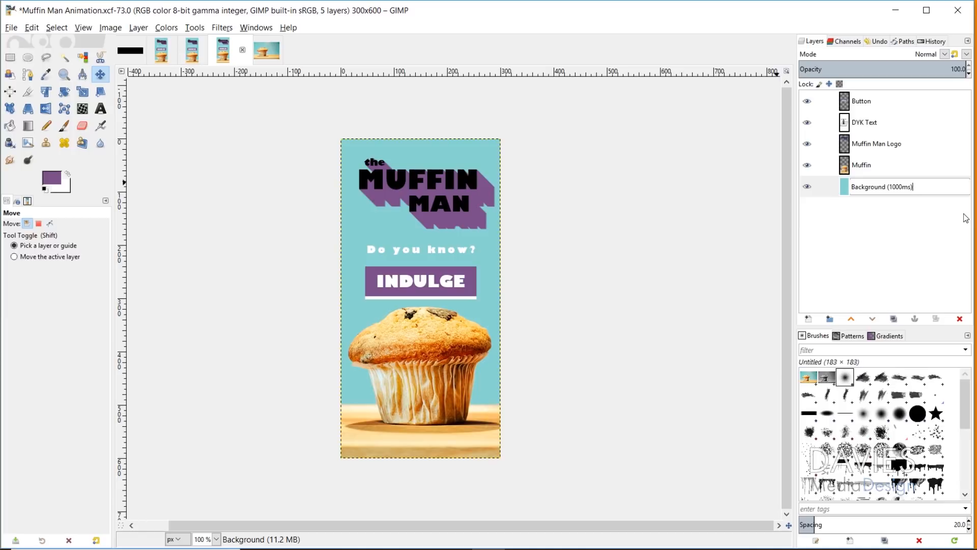
pyautogui.press('Return')
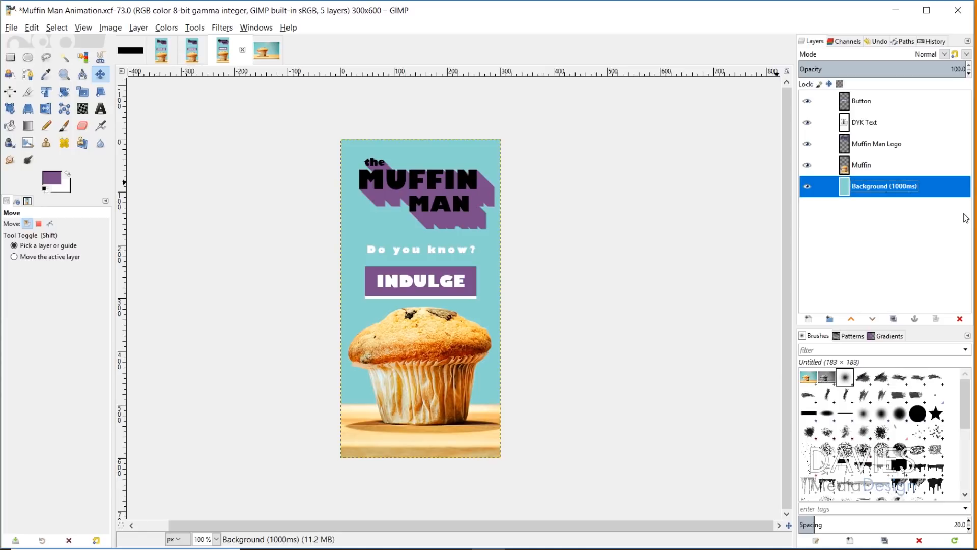
# - Add a one-second frame delay to the muffin layer by renaming it as "Muffin (1000ms)"
pyautogui.click(848, 172)
pyautogui.doubleClick(878, 163)
pyautogui.click(879, 164)
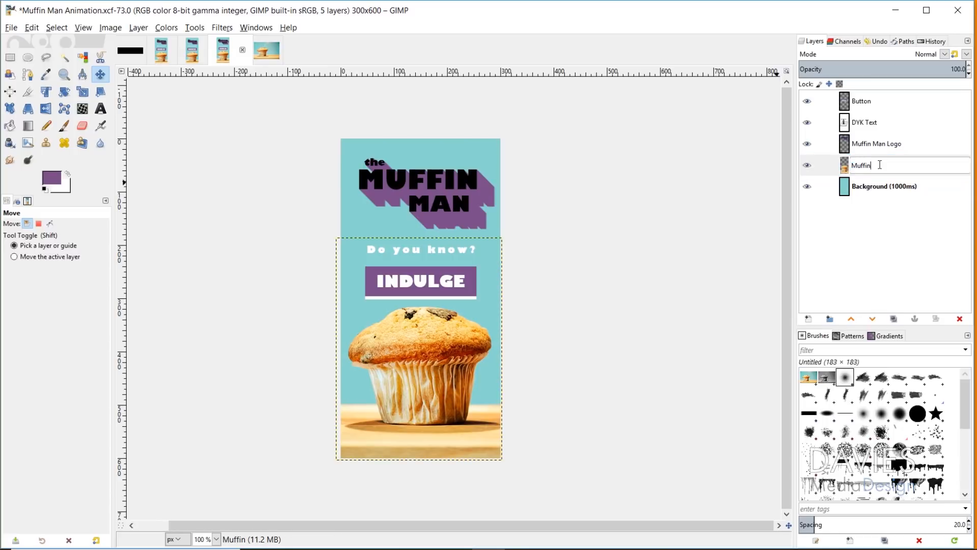
pyautogui.write('(1000ms)')
pyautogui.press('Return')
# - Add a one-second frame delay to the logo layer by renaming it as "Muffin Man Logo (1000ms)"
pyautogui.doubleClick(908, 143)
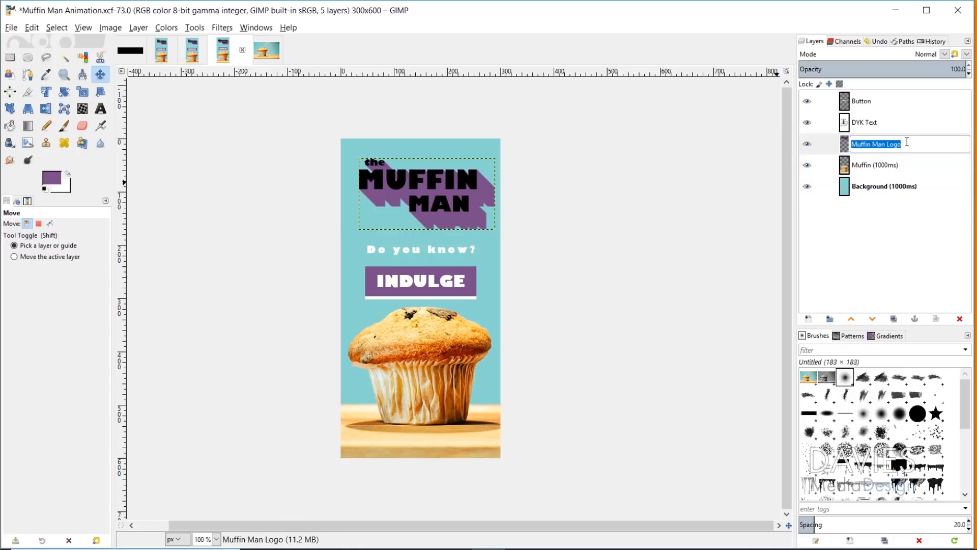
pyautogui.click(907, 143)
pyautogui.write('(1000ms)')
pyautogui.press('Return')
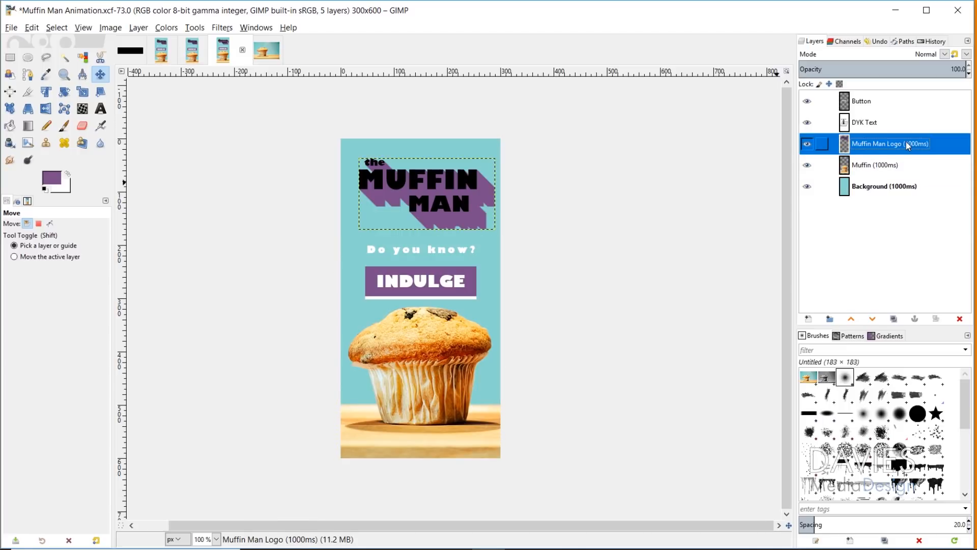
# - Add a two-second frame delay to the tagline layer by renaming it as "DYK Text (2000ms)"
pyautogui.doubleClick(888, 123)
pyautogui.click(888, 123)
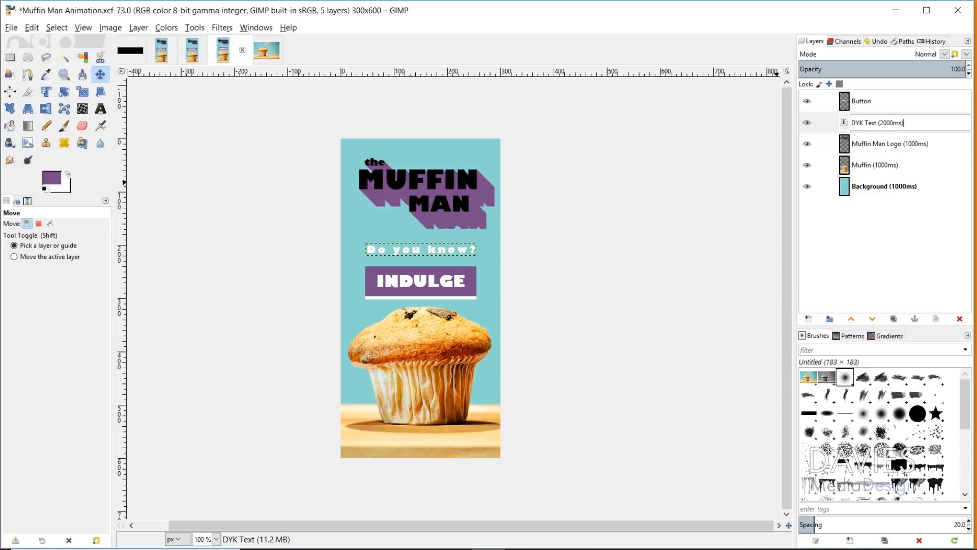
pyautogui.press('Return')
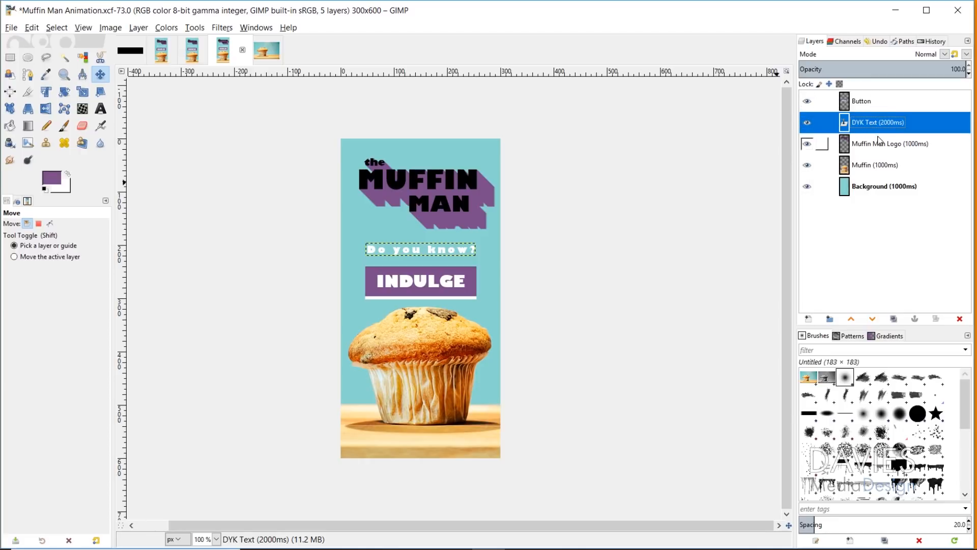
# - Add a ten-second frame delay to the button layer by renaming it as "Button (10000ms)"
pyautogui.doubleClick(872, 101)
pyautogui.click(878, 100)
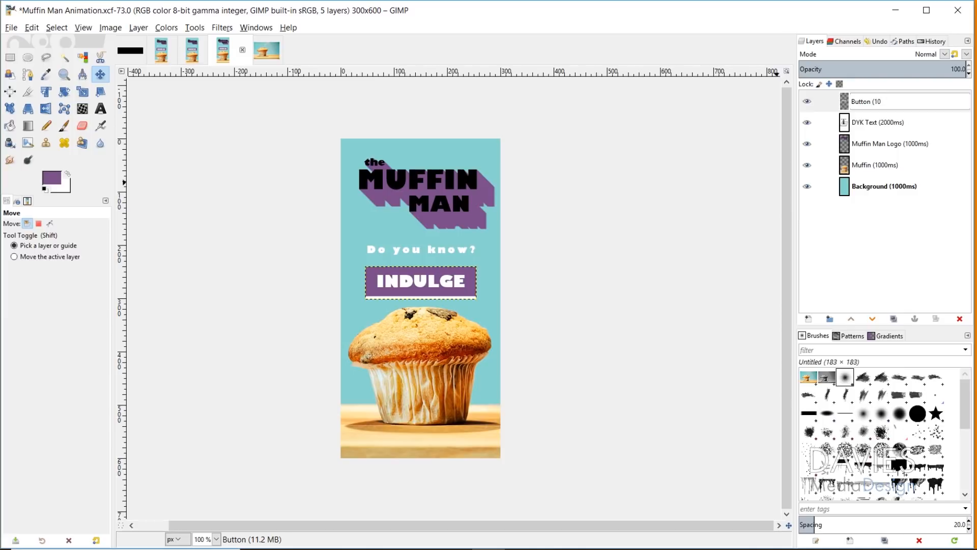
pyautogui.press('Return')
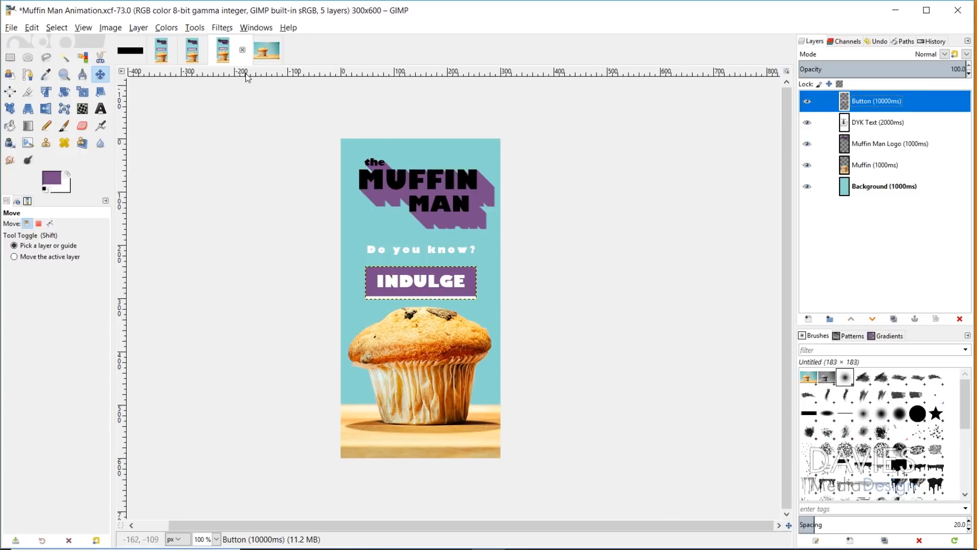
# - Open the animation Playback preview and play the banner with the new frame delays
pyautogui.click(222, 28)
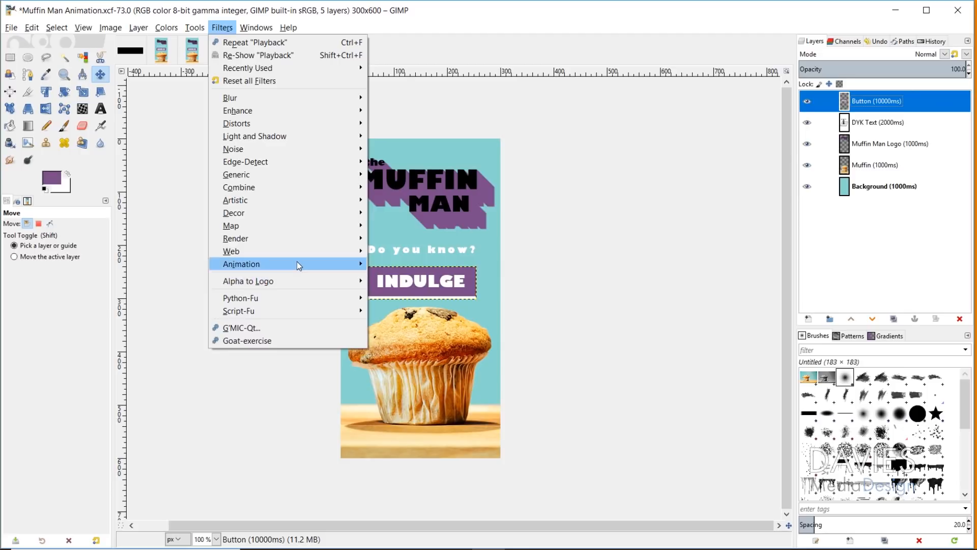
pyautogui.moveTo(302, 265)
pyautogui.click(413, 356)
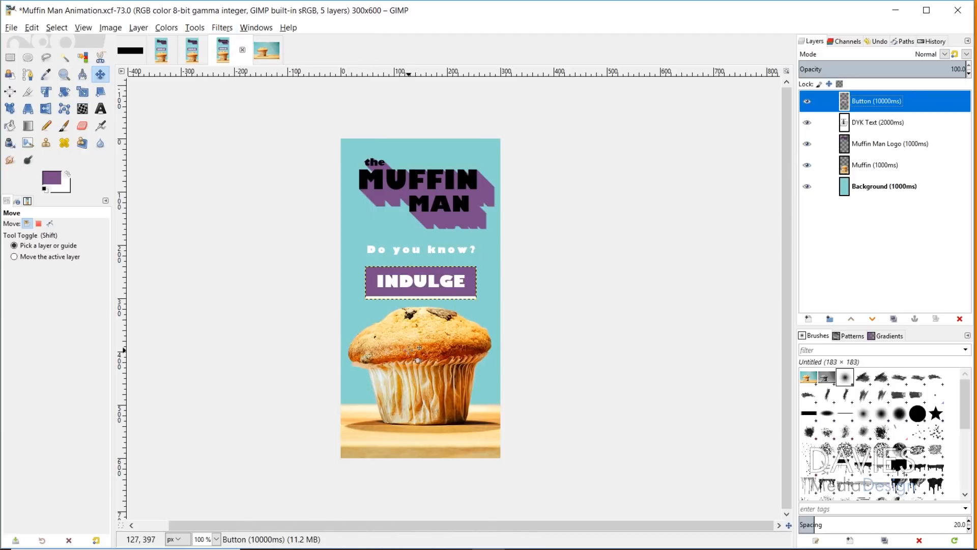
pyautogui.click(73, 97)
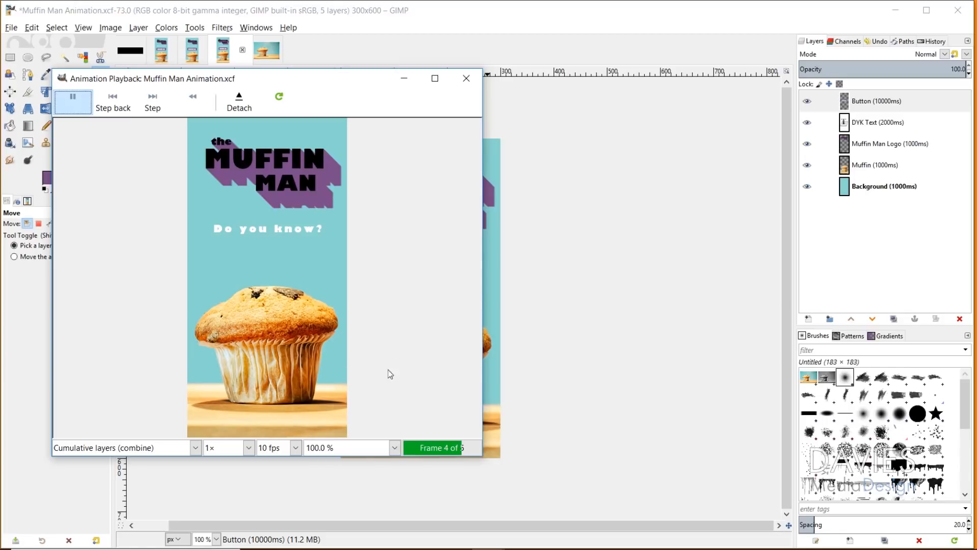
# - Close the animation playback preview and look over the available animation filters
pyautogui.click(466, 78)
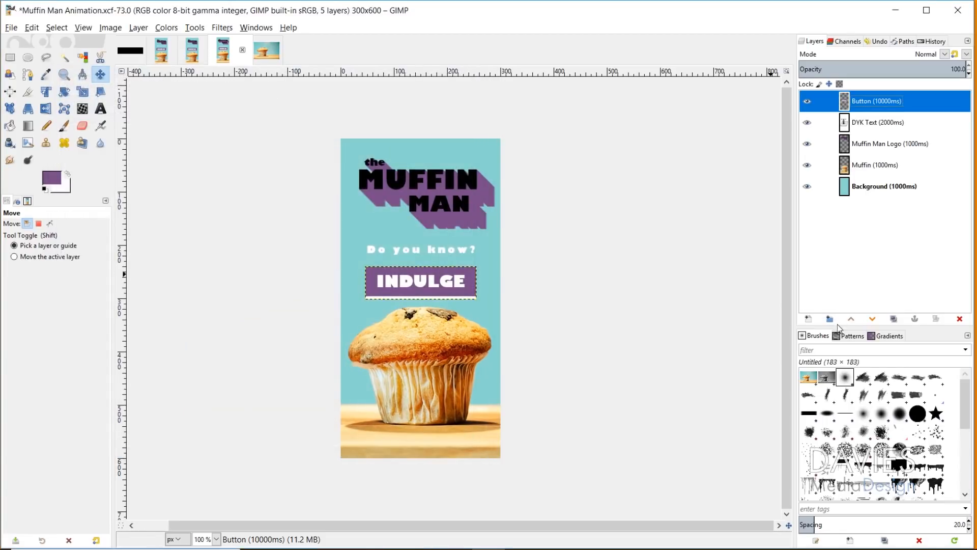
pyautogui.click(222, 27)
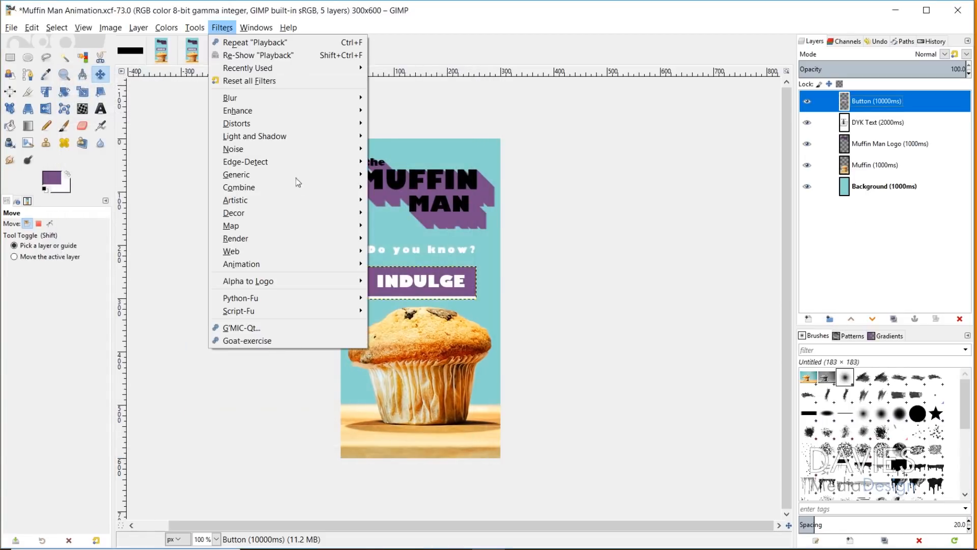
pyautogui.moveTo(295, 263)
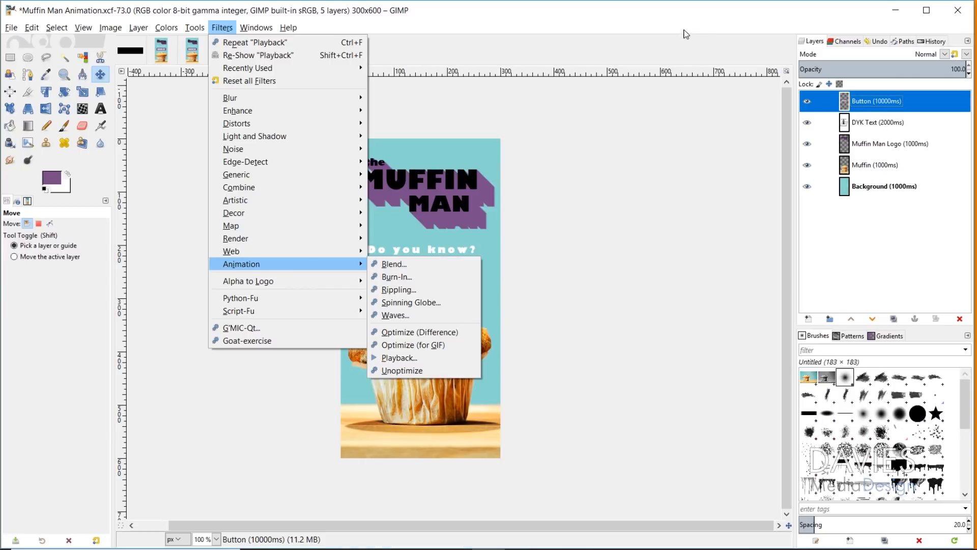
pyautogui.click(685, 23)
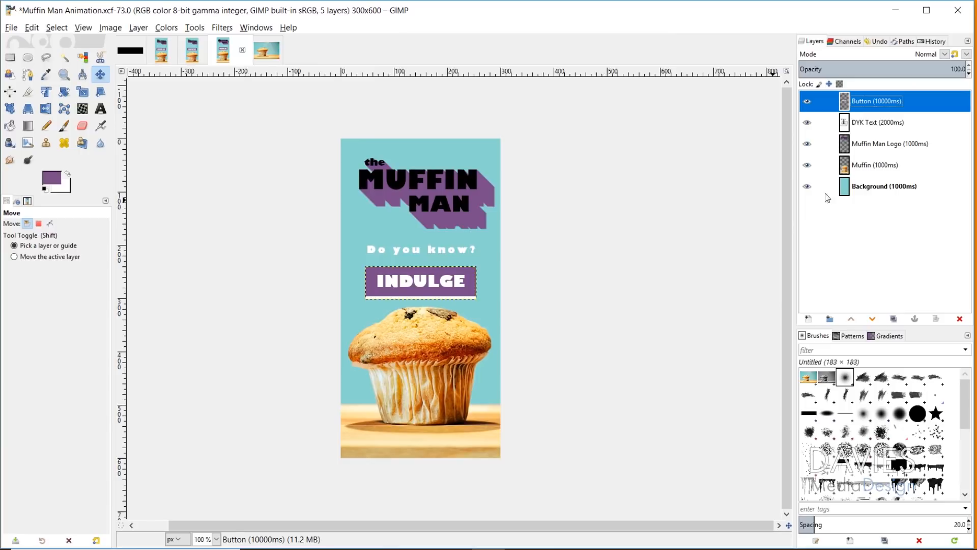
# - Duplicate the "Muffin (1000ms)" layer five times and move the original above its copies, just below the logo layer
pyautogui.click(851, 165)
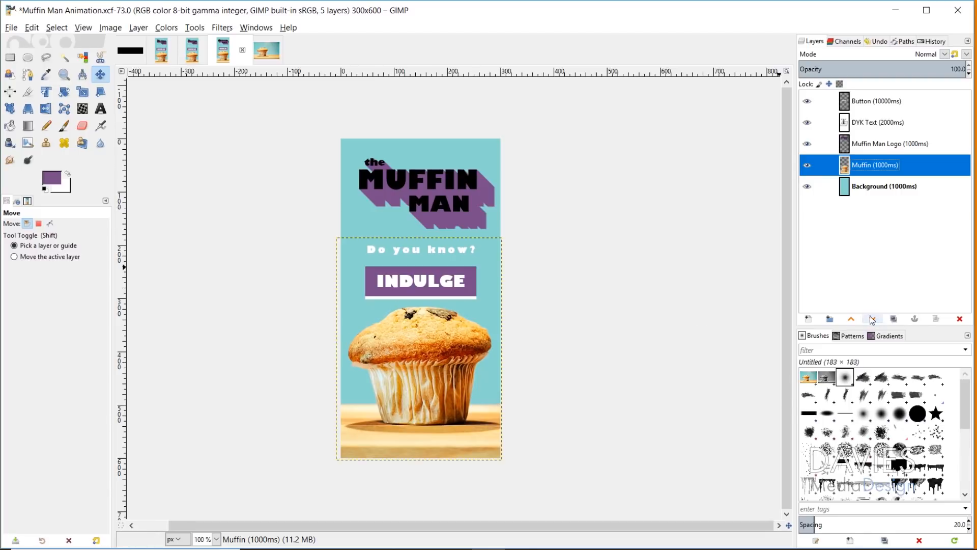
pyautogui.click(899, 320)
pyautogui.click(899, 321)
pyautogui.click(899, 321)
pyautogui.click(899, 321)
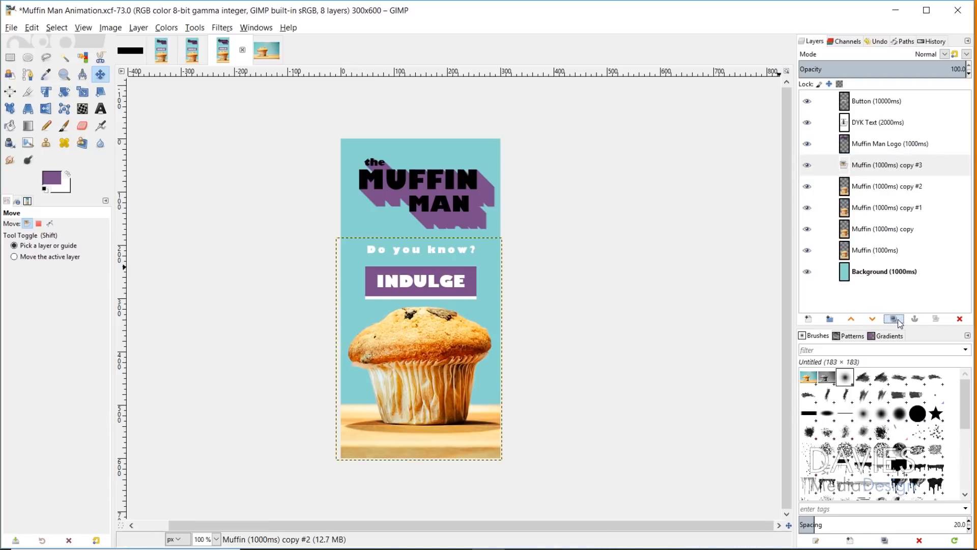
pyautogui.click(900, 321)
pyautogui.moveTo(860, 272); pyautogui.dragTo(864, 162)
# - Rename the lowest muffin copy, directly above the background, as "Muffin Frame 1"
pyautogui.doubleClick(877, 272)
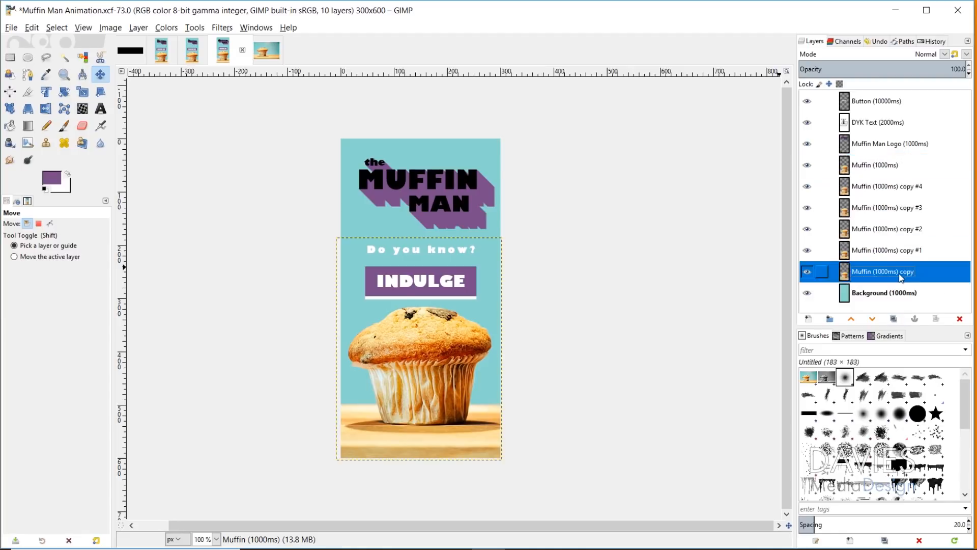
pyautogui.click(874, 273)
pyautogui.moveTo(874, 274); pyautogui.dragTo(957, 271)
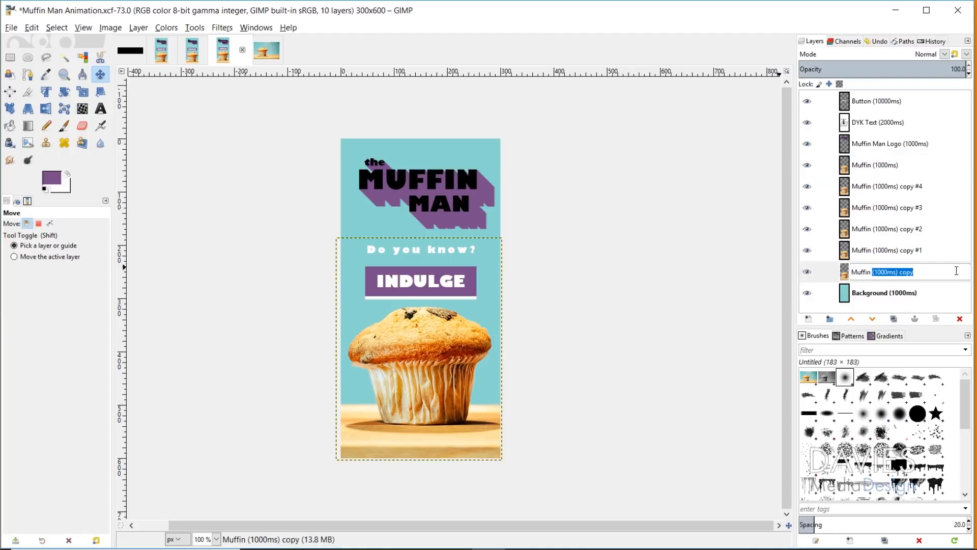
pyautogui.write('Frame 1')
pyautogui.press('Return')
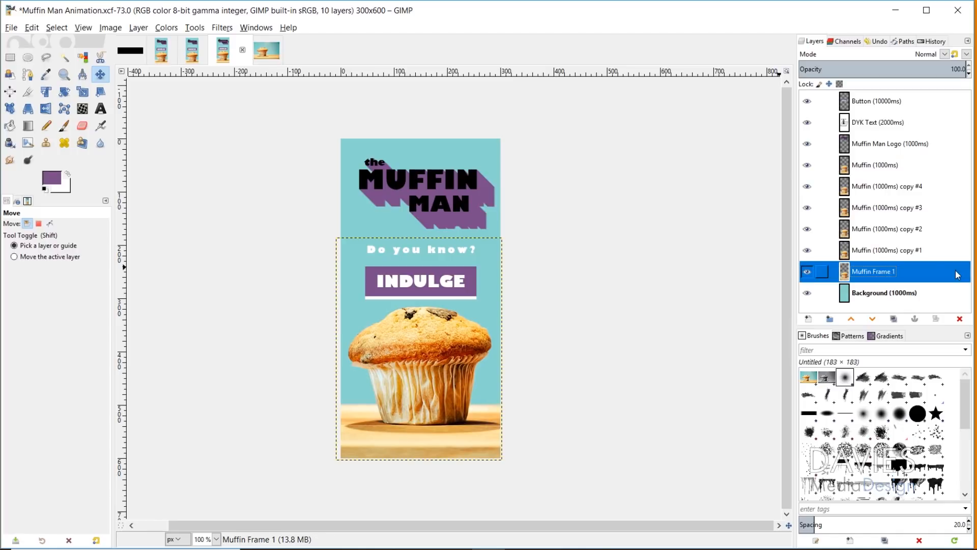
# - Rename the muffin copy directly above Muffin Frame 1 as "Muffin Frame 2"
pyautogui.doubleClick(876, 251)
pyautogui.moveTo(874, 250); pyautogui.dragTo(923, 250)
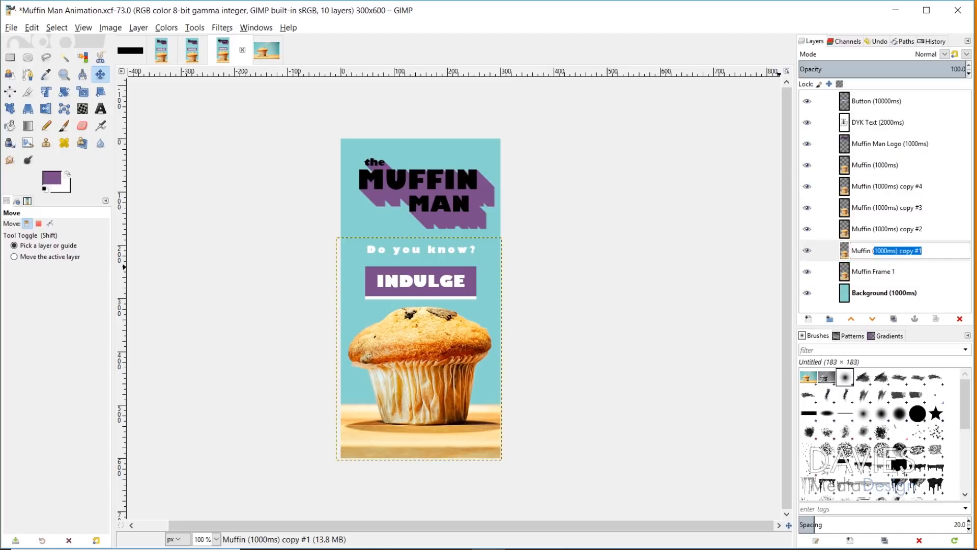
pyautogui.press('BackSpace')
pyautogui.write('Frame 2')
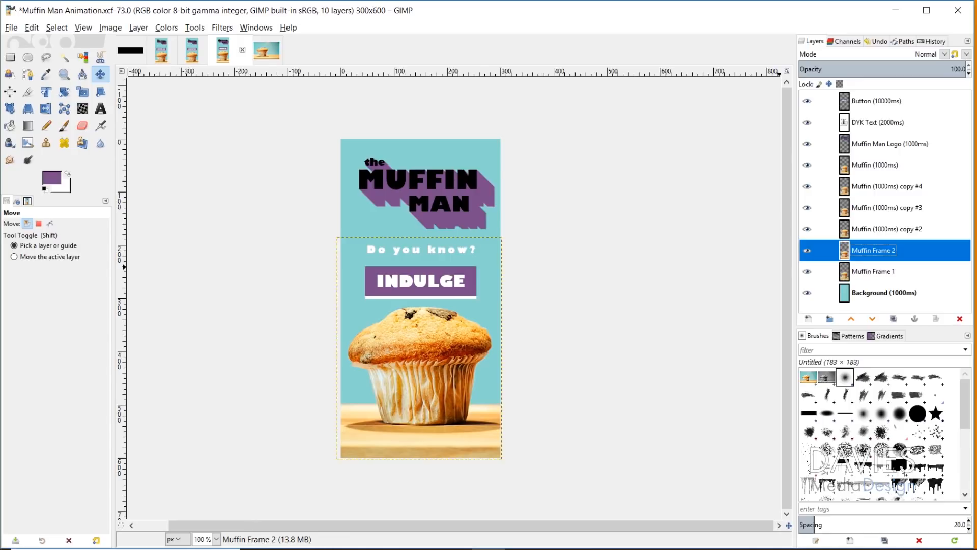
pyautogui.press('Return')
# - Rename the muffin copy directly above Muffin Frame 2 as "Muffin Frame 3"
pyautogui.doubleClick(889, 229)
pyautogui.moveTo(873, 229); pyautogui.dragTo(967, 224)
pyautogui.write('Frame 3')
pyautogui.press('Return')
# - Rename the muffin copy directly above Muffin Frame 3 as "Muffin Frame 4"
pyautogui.doubleClick(886, 208)
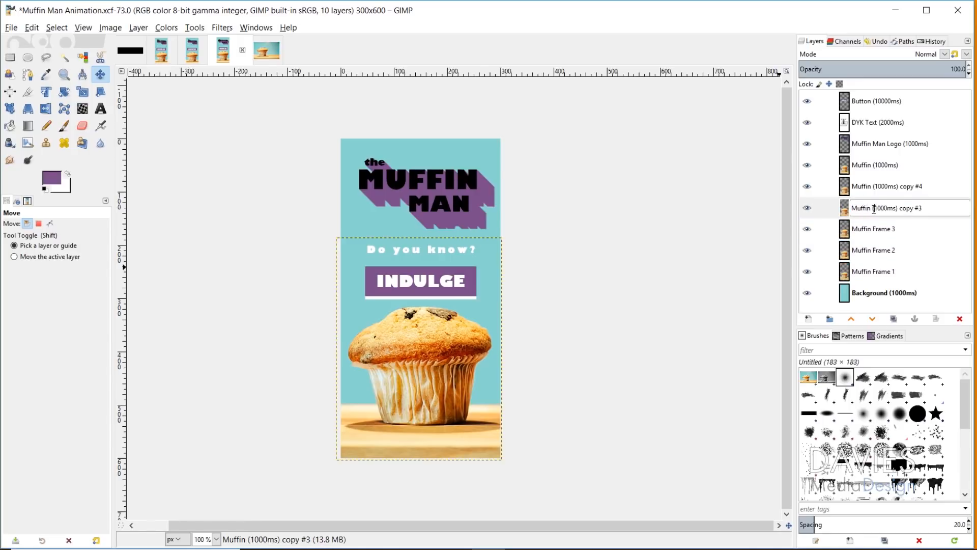
pyautogui.moveTo(873, 208); pyautogui.dragTo(923, 207)
pyautogui.write('Frame 4')
pyautogui.press('Return')
# - Rename the last muffin copy, just below the original muffin layer, as "Muffin Frame 5"
pyautogui.doubleClick(886, 186)
pyautogui.moveTo(873, 186); pyautogui.dragTo(922, 186)
pyautogui.write('Frame 5')
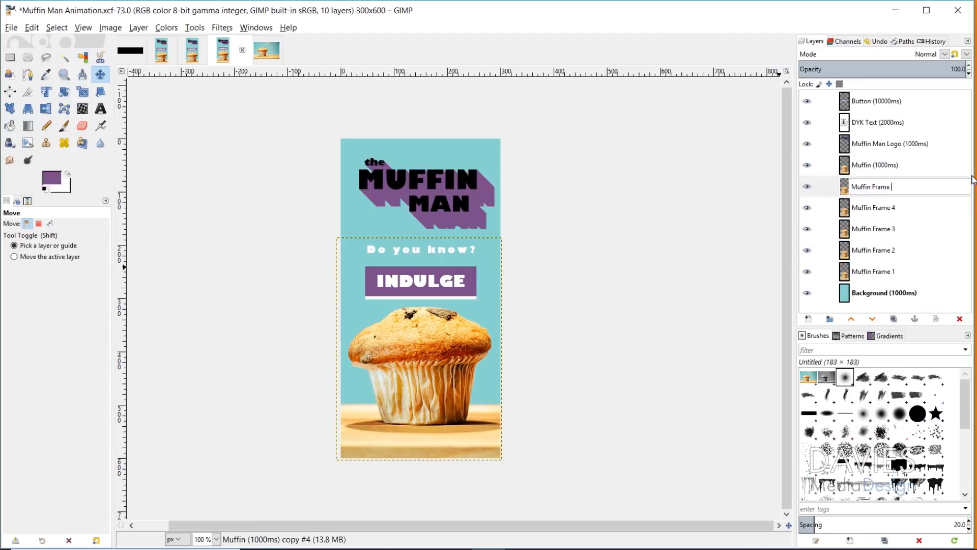
pyautogui.press('Return')
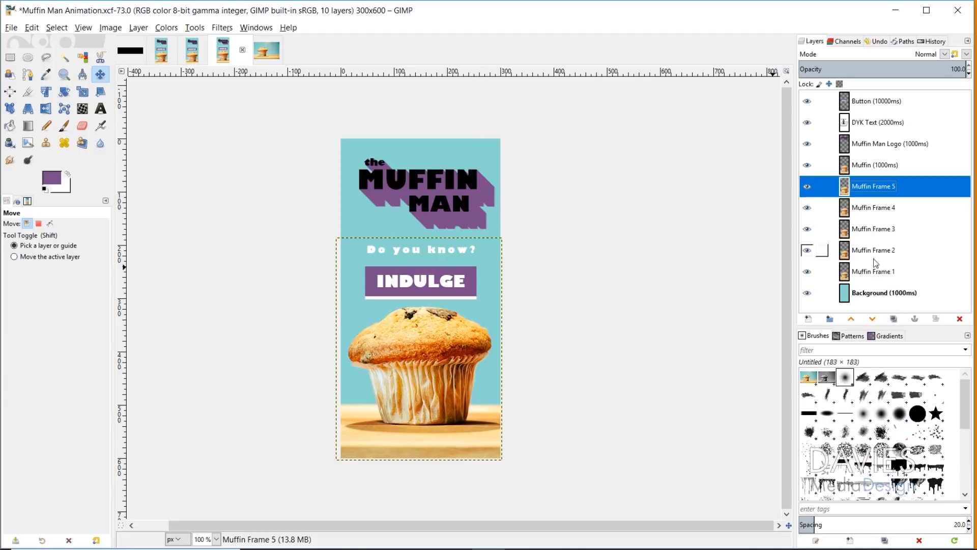
# - Set the opacity of the Muffin Frame 1 layer to 20
pyautogui.click(849, 272)
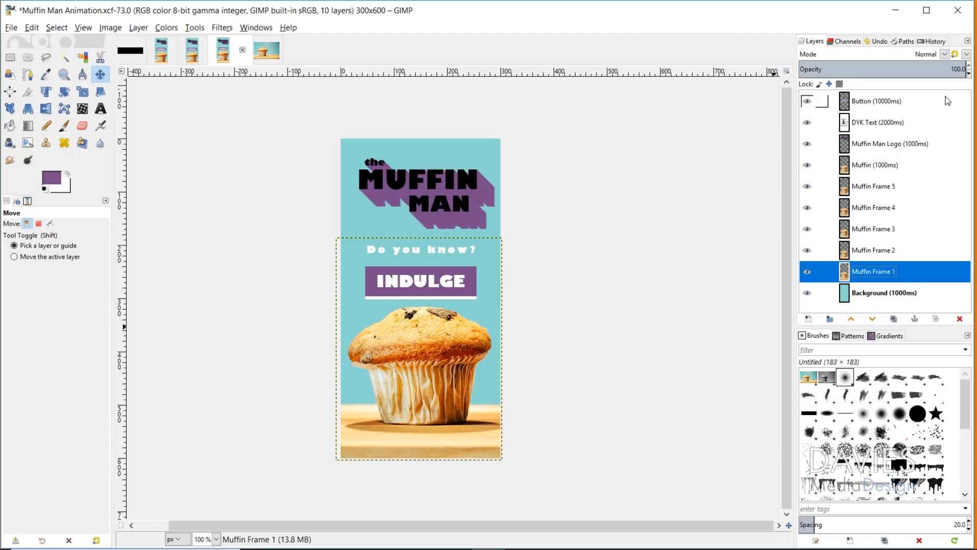
pyautogui.click(961, 69)
pyautogui.doubleClick(960, 70)
pyautogui.write('20')
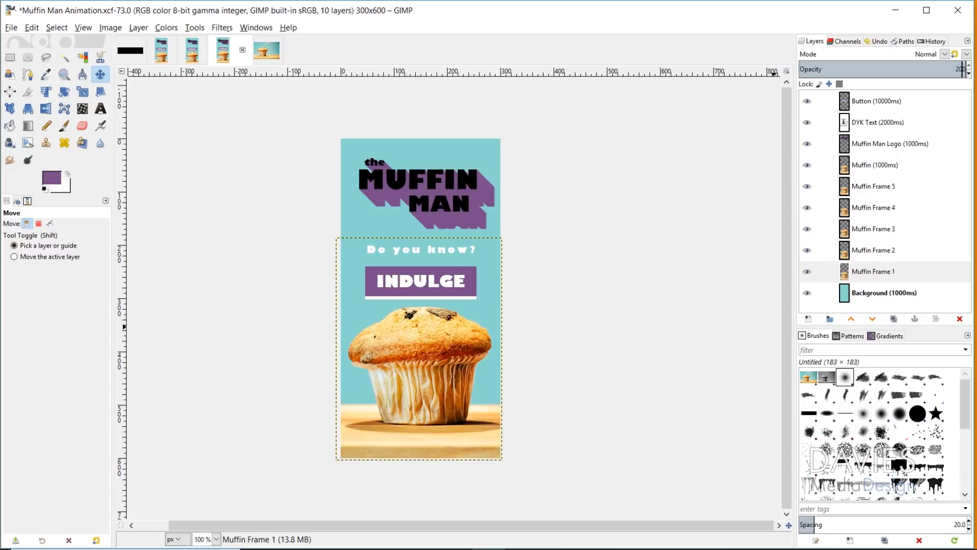
pyautogui.press('Delete')
pyautogui.press('Return')
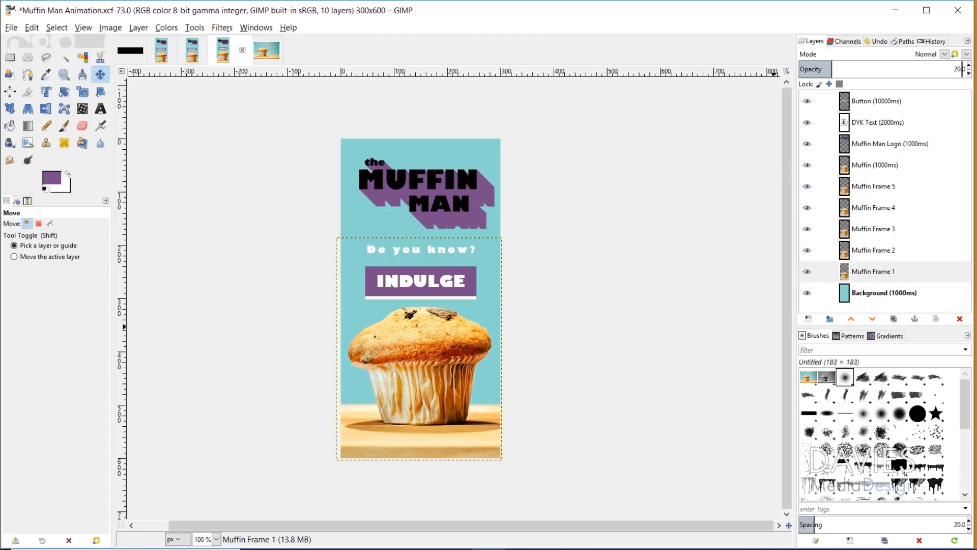
# - Set the opacity of the Muffin Frame 2 layer to 40 and of the Muffin Frame 3 layer to 60
pyautogui.click(820, 250)
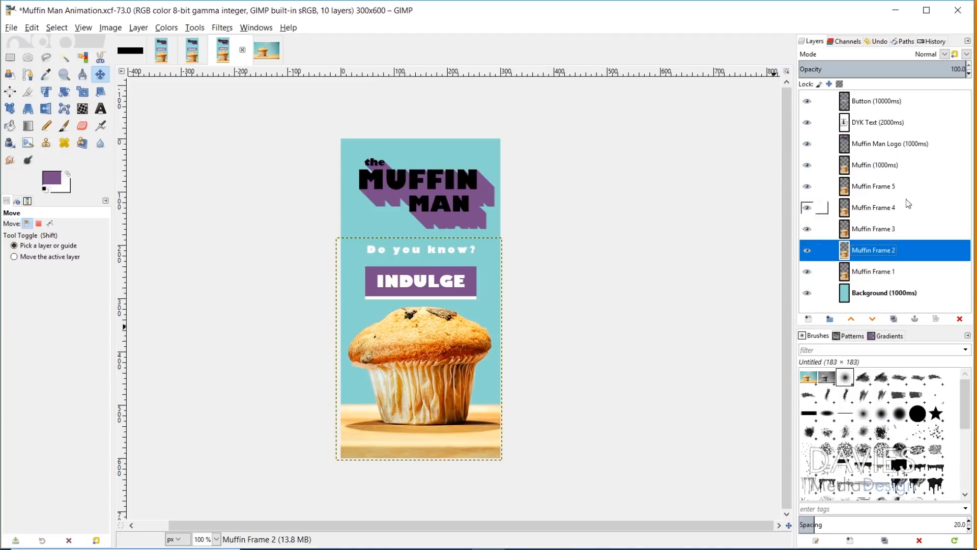
pyautogui.doubleClick(958, 68)
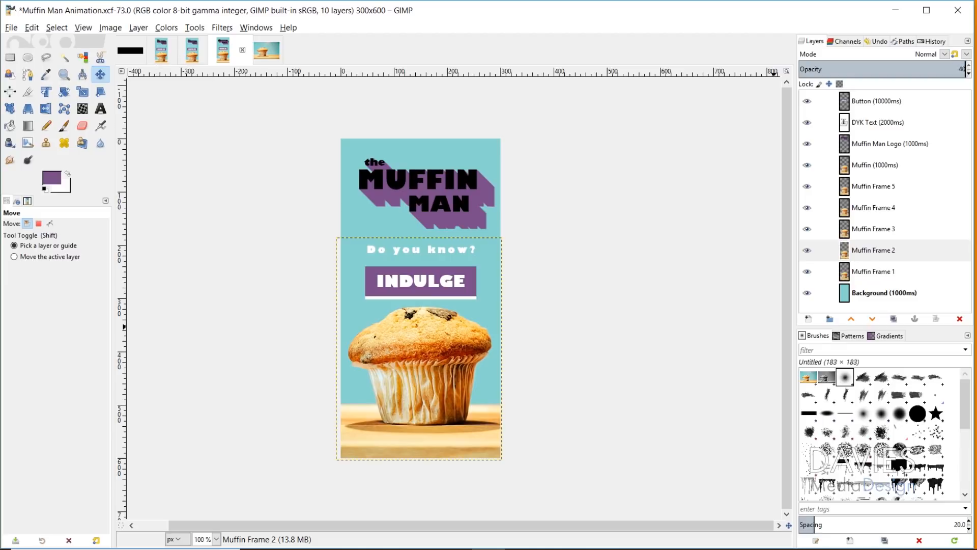
pyautogui.click(890, 223)
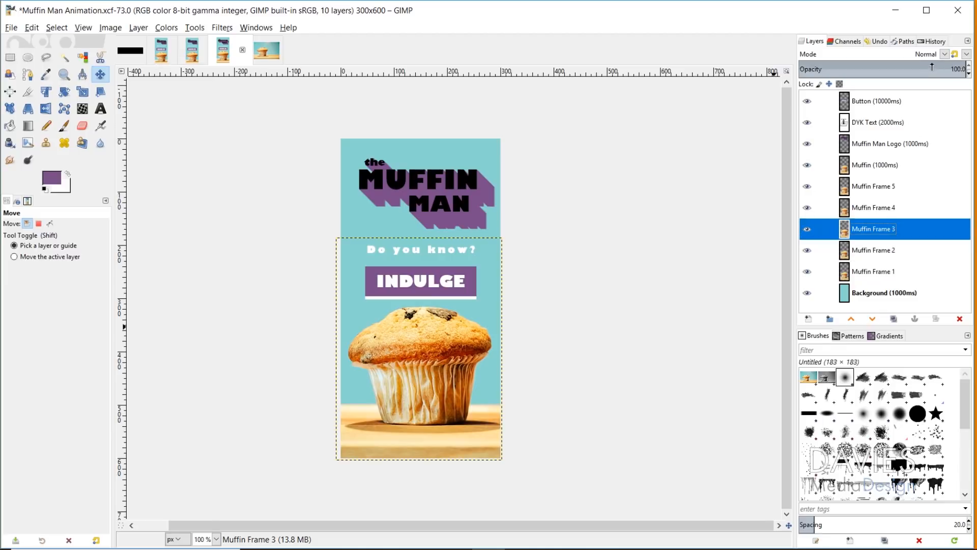
pyautogui.doubleClick(957, 69)
pyautogui.write('60')
pyautogui.press('Return')
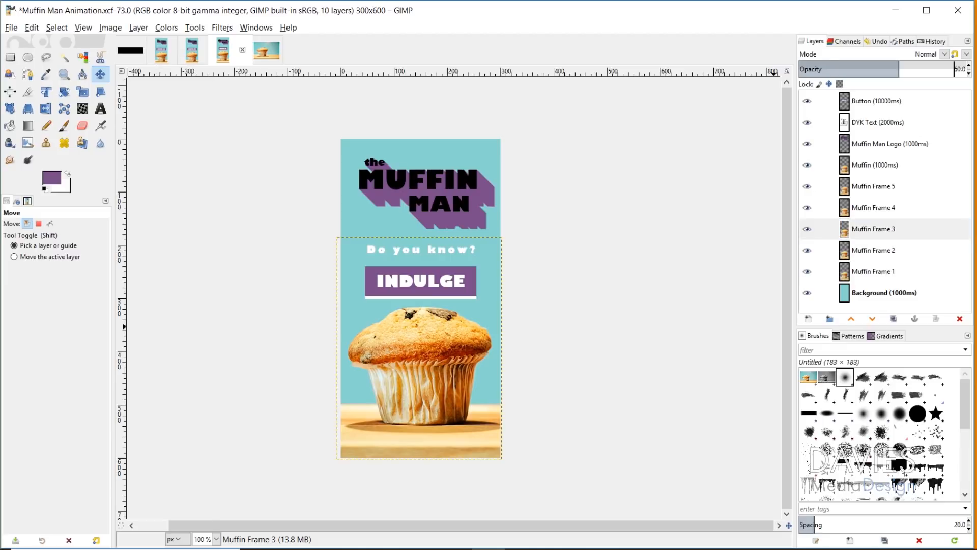
# - Set the opacity of the Muffin Frame 4 layer to 80 and of the Muffin Frame 5 layer to 90
pyautogui.click(925, 208)
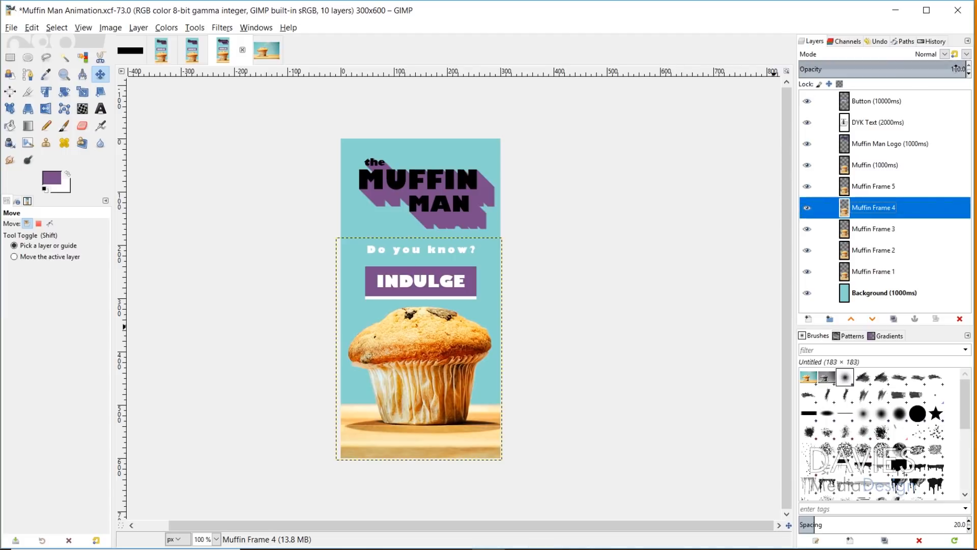
pyautogui.doubleClick(958, 68)
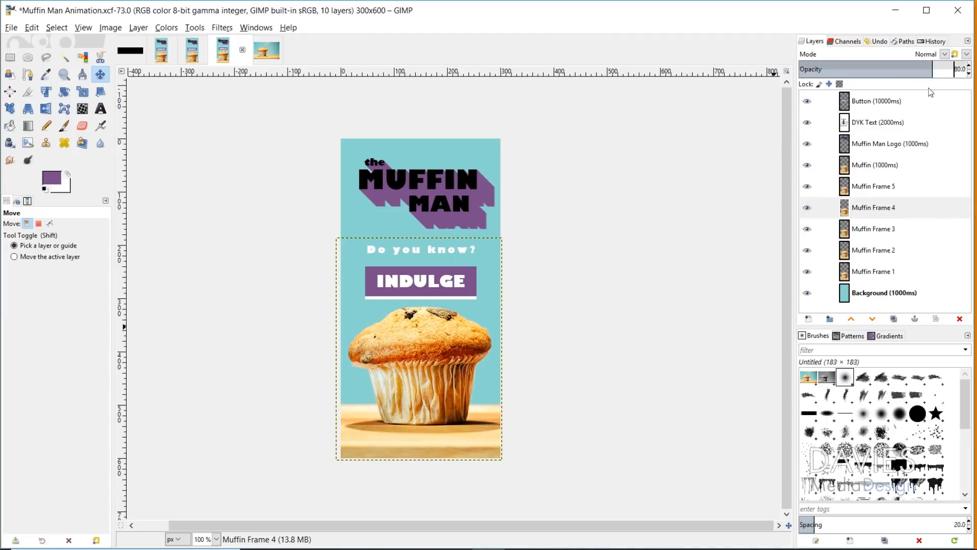
pyautogui.click(872, 186)
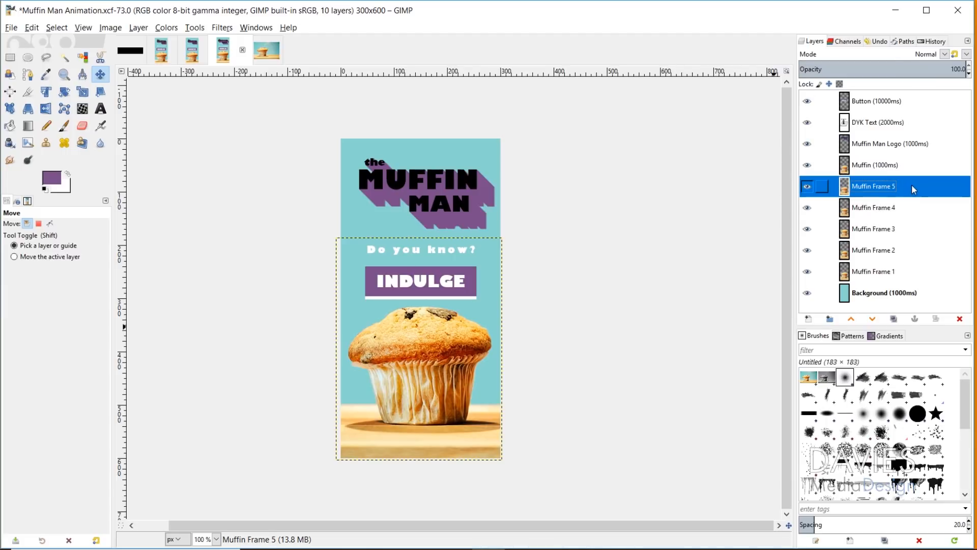
pyautogui.click(959, 69)
pyautogui.write('90')
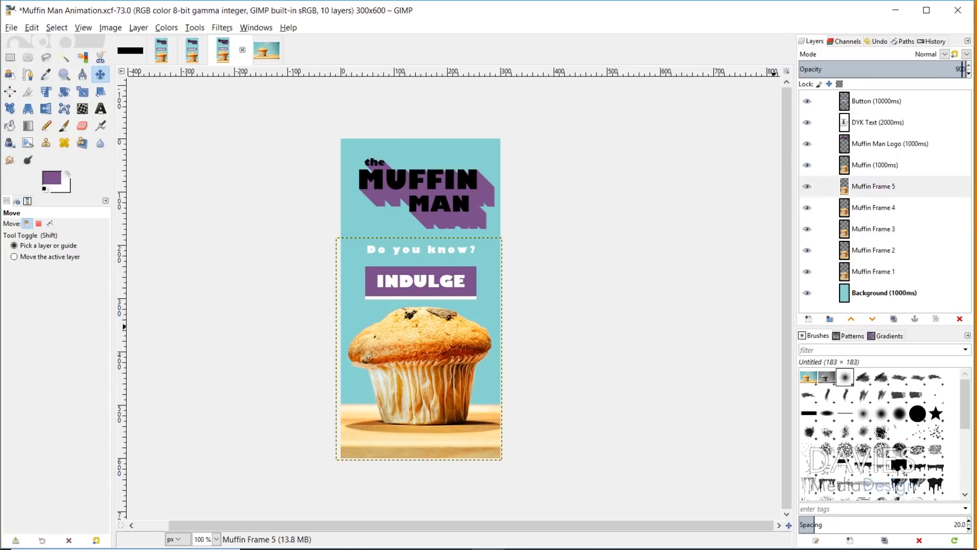
pyautogui.press('Return')
# - Play the banner in the animation Playback preview to check the muffin's fade-in, and close the preview
pyautogui.click(876, 164)
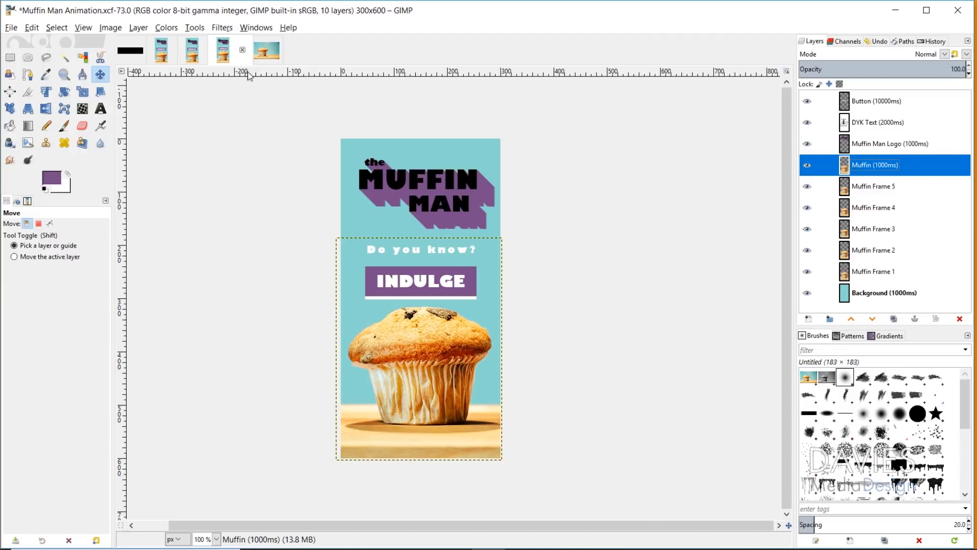
pyautogui.click(223, 27)
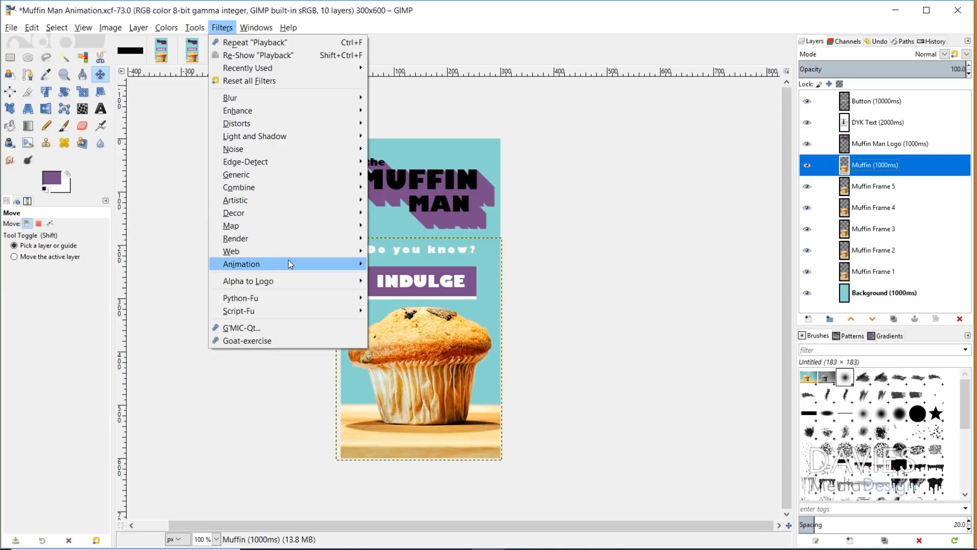
pyautogui.moveTo(290, 264)
pyautogui.click(414, 345)
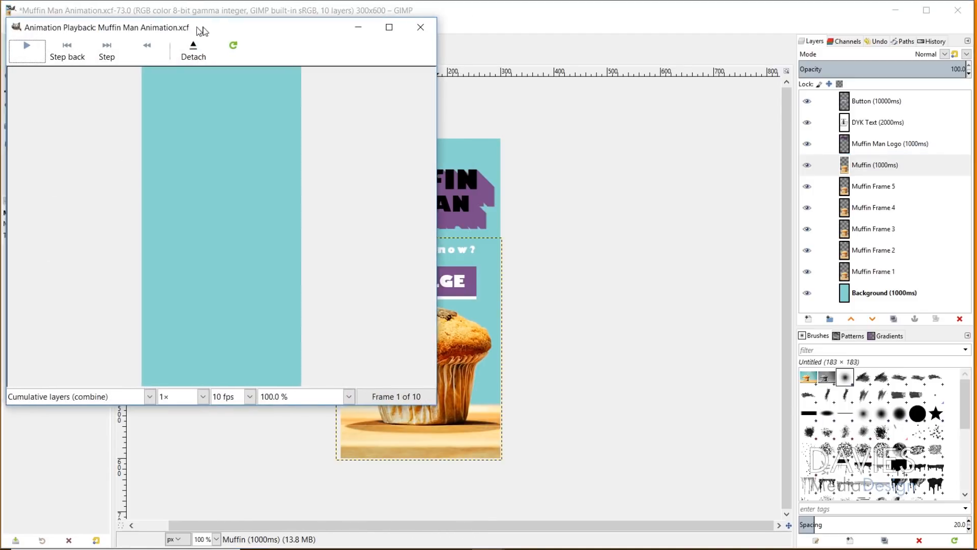
pyautogui.moveTo(202, 31); pyautogui.dragTo(234, 31)
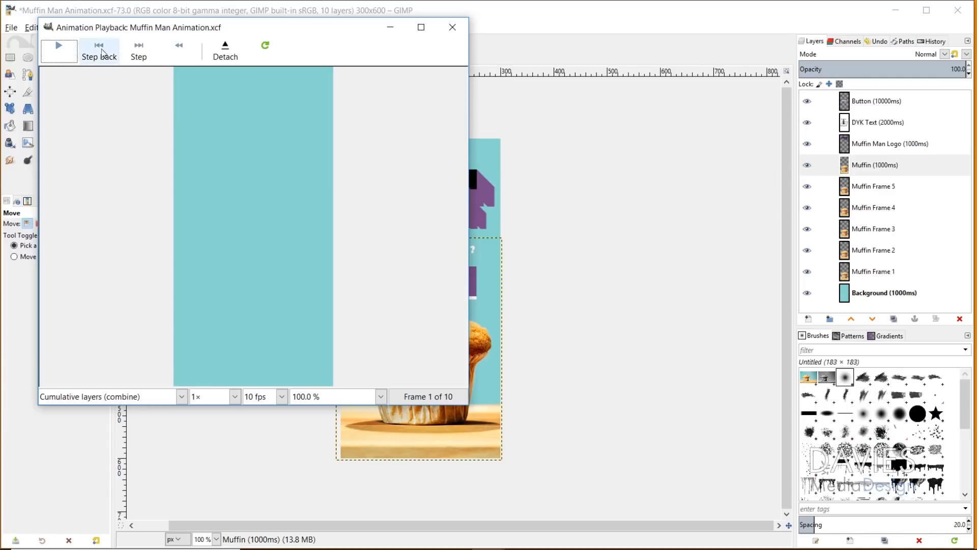
pyautogui.click(59, 49)
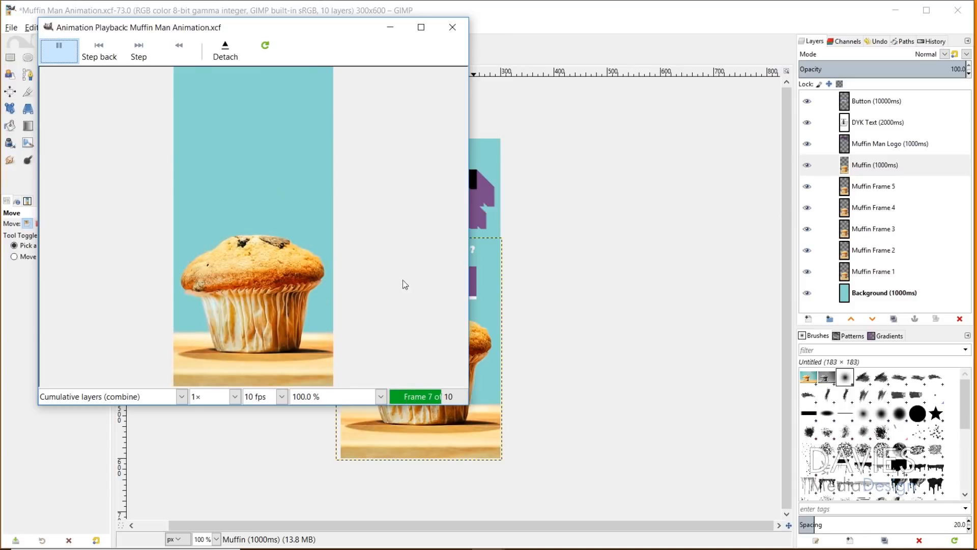
pyautogui.click(453, 27)
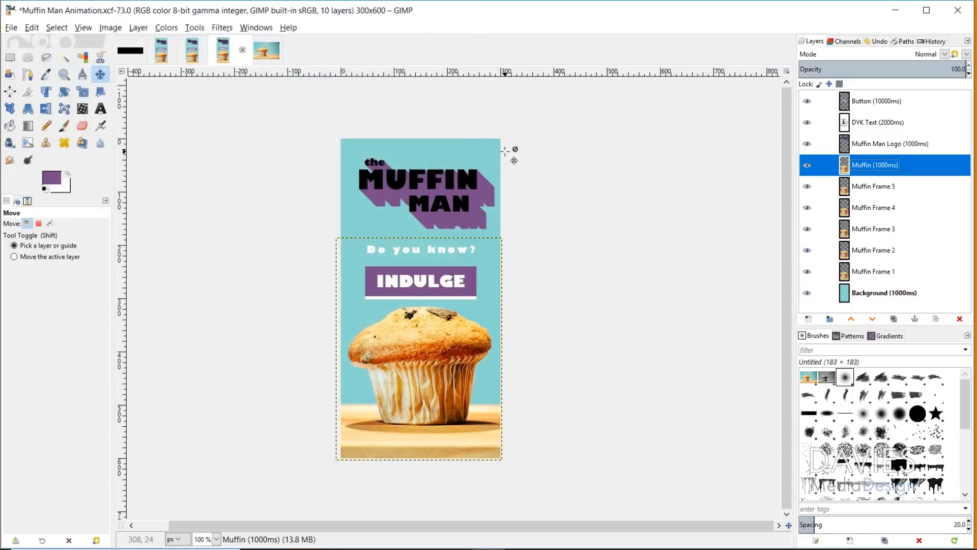
# - Start exporting the banner as Muffin Man Animation.gif in the GIMP Photos folder
pyautogui.click(12, 28)
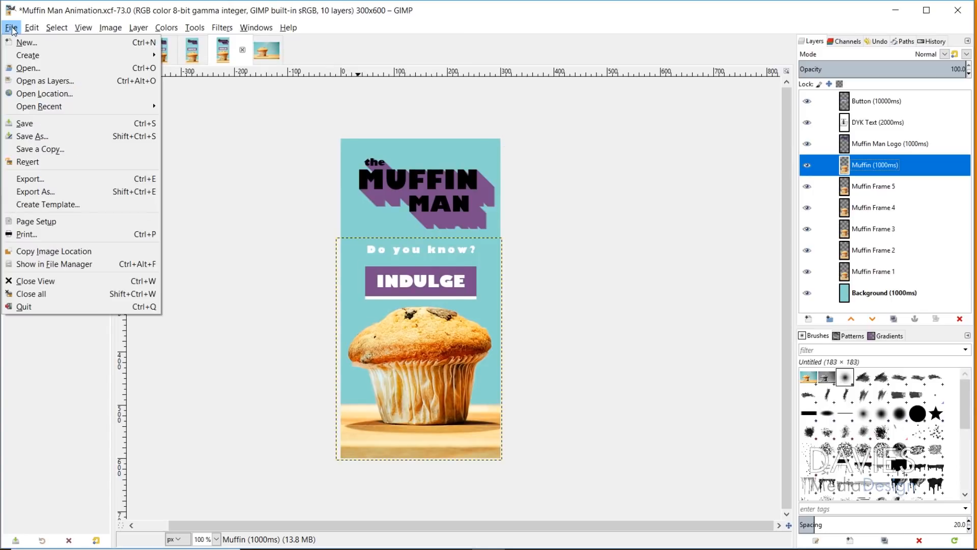
pyautogui.click(64, 192)
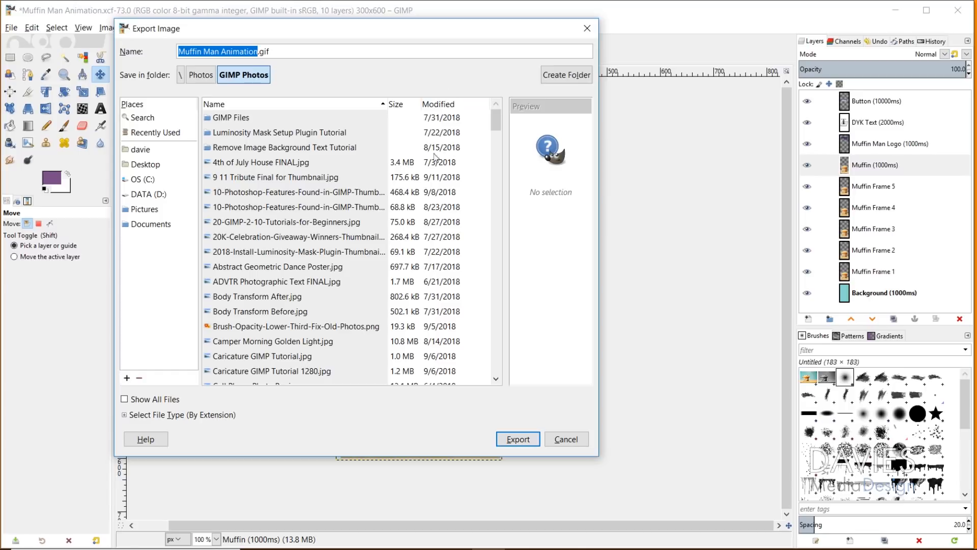
pyautogui.doubleClick(263, 51)
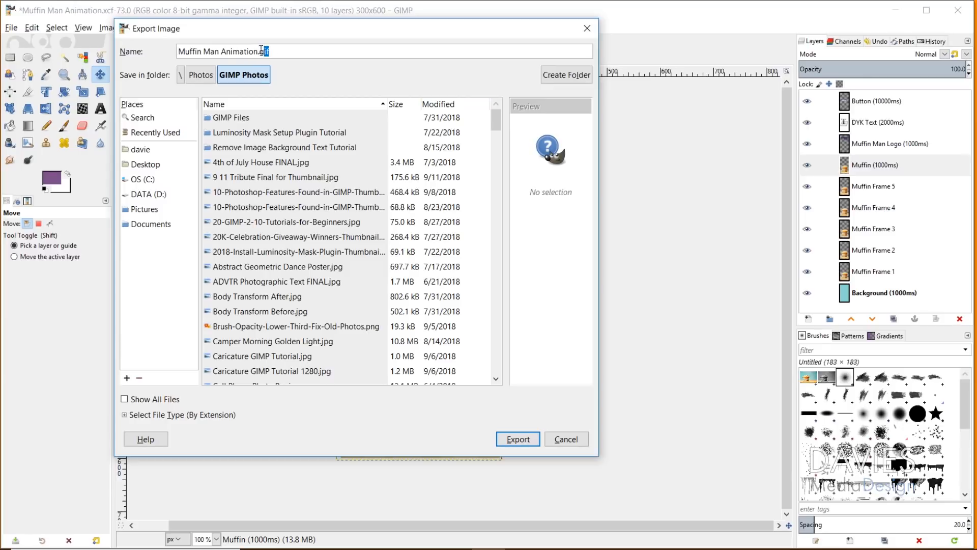
pyautogui.write('gif')
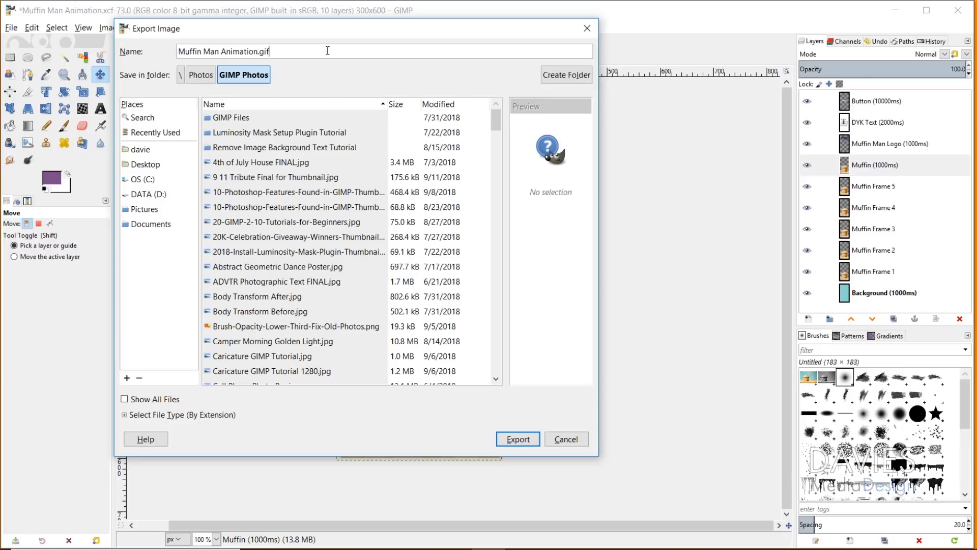
pyautogui.click(518, 439)
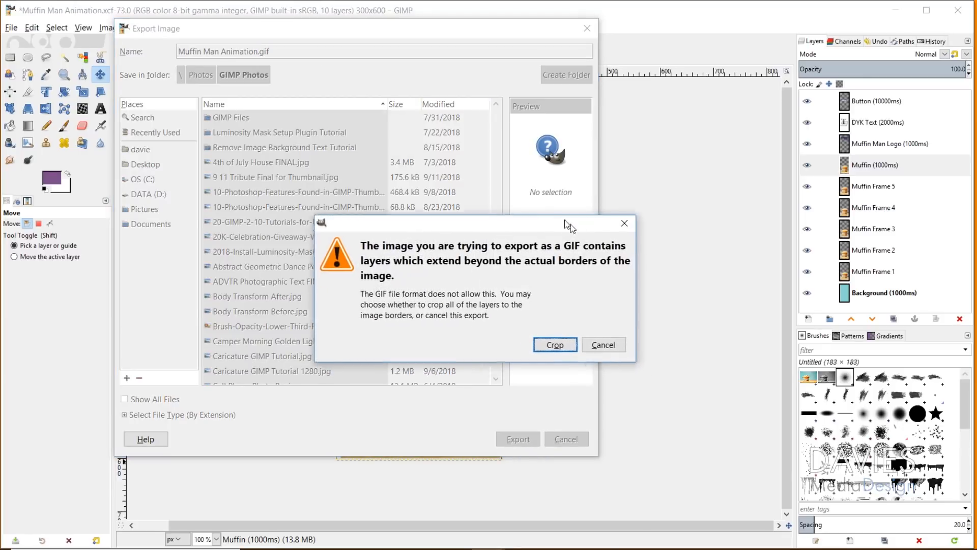
# - Bring the layer-border warning back into view and crop all layers to the image borders for the GIF export
pyautogui.moveTo(570, 224); pyautogui.dragTo(584, 154)
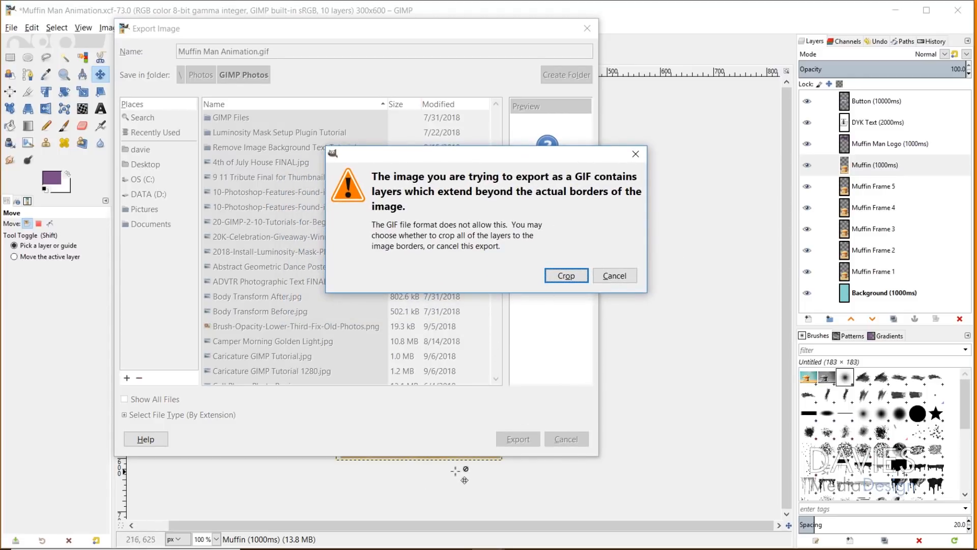
pyautogui.moveTo(326, 29); pyautogui.dragTo(718, 68)
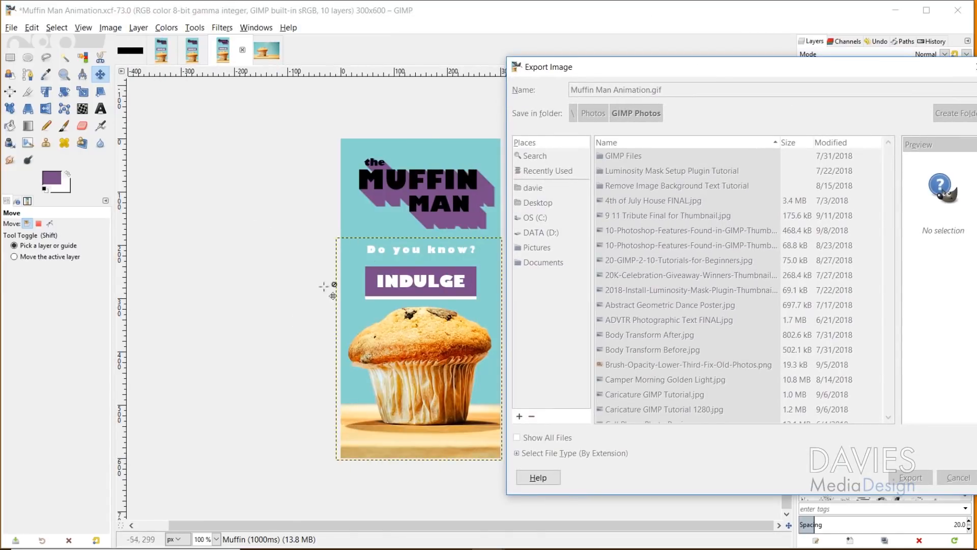
pyautogui.moveTo(653, 69); pyautogui.dragTo(378, 56)
pyautogui.click(487, 548)
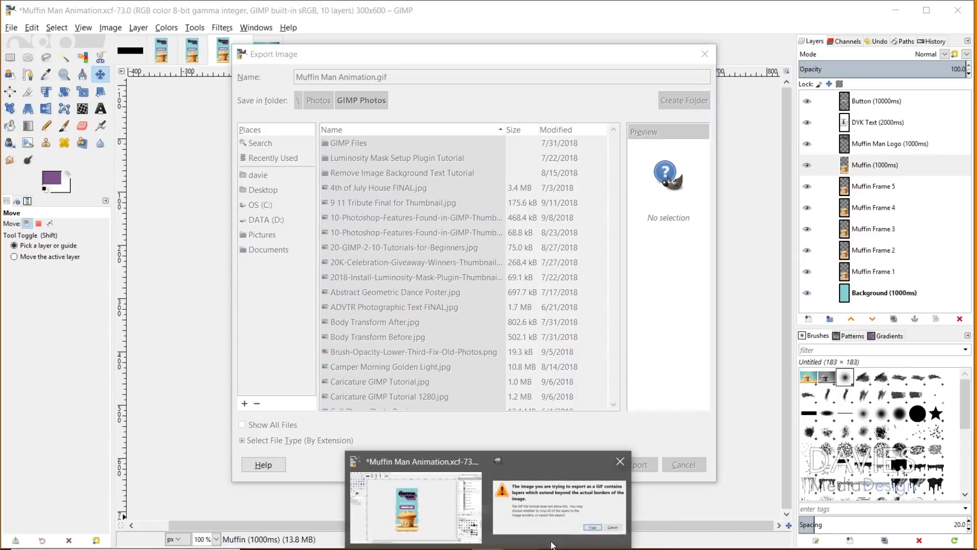
pyautogui.click(579, 521)
pyautogui.click(566, 275)
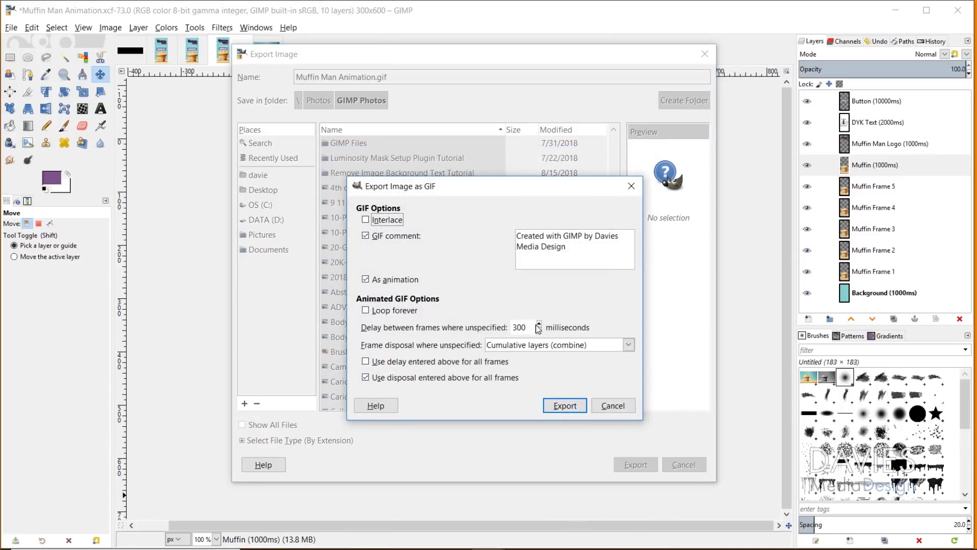
# - Export the GIF as an animation with Loop forever turned off
pyautogui.click(367, 279)
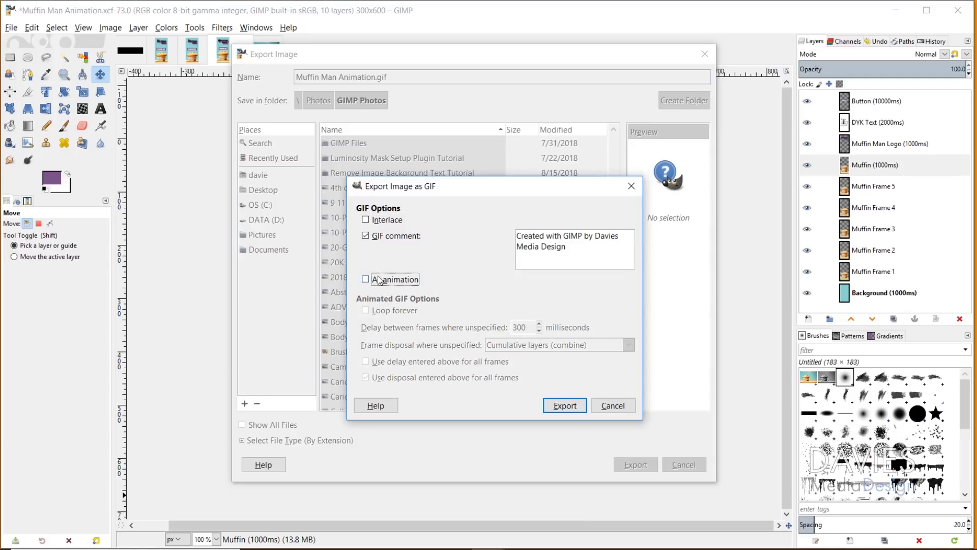
pyautogui.click(366, 279)
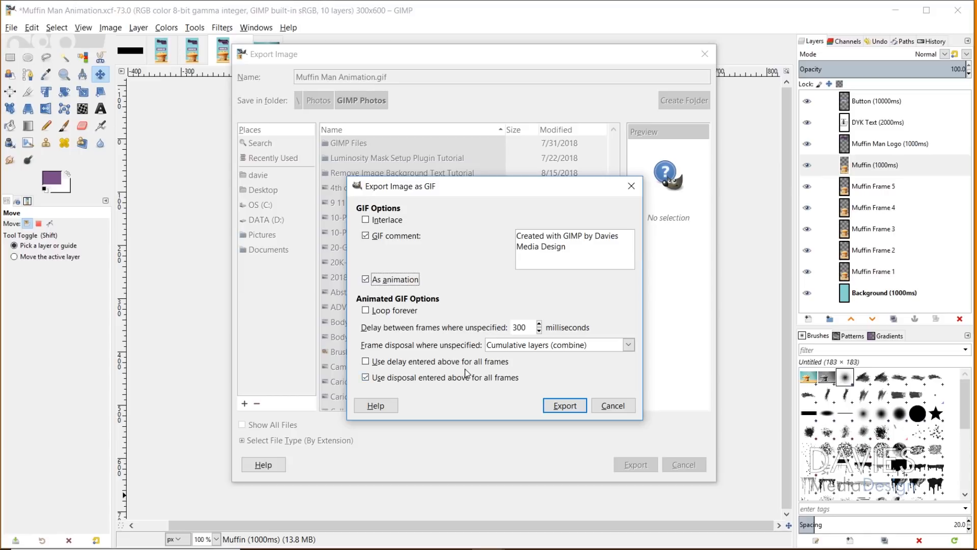
pyautogui.click(366, 311)
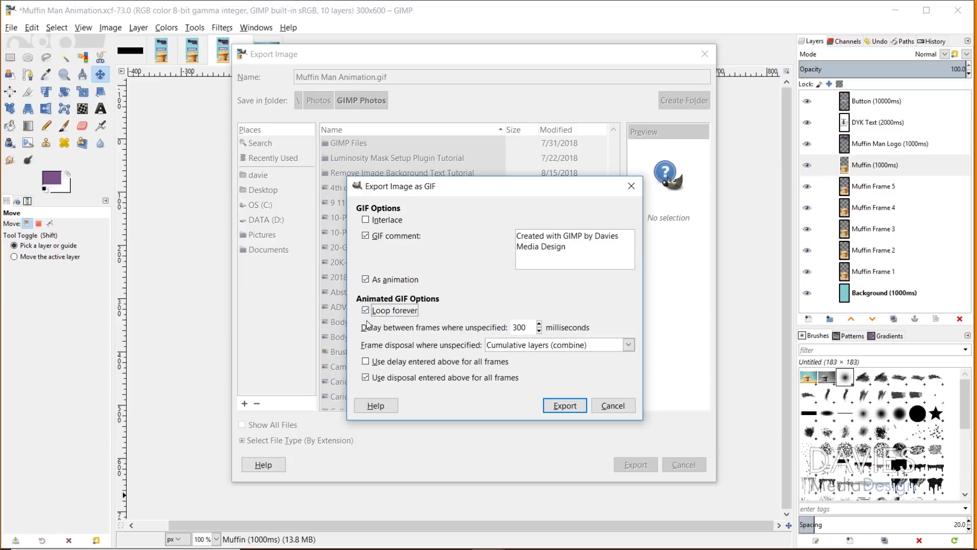
pyautogui.click(366, 310)
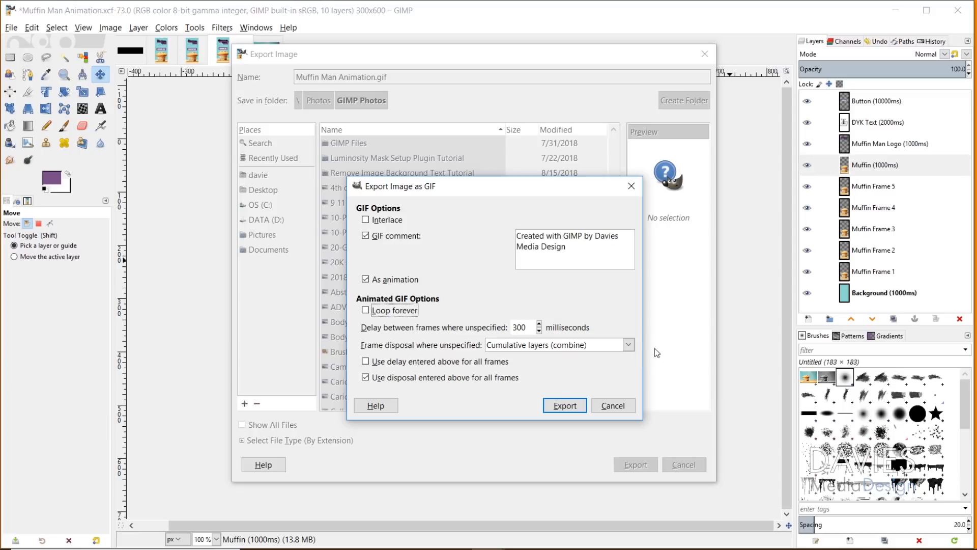
pyautogui.click(566, 406)
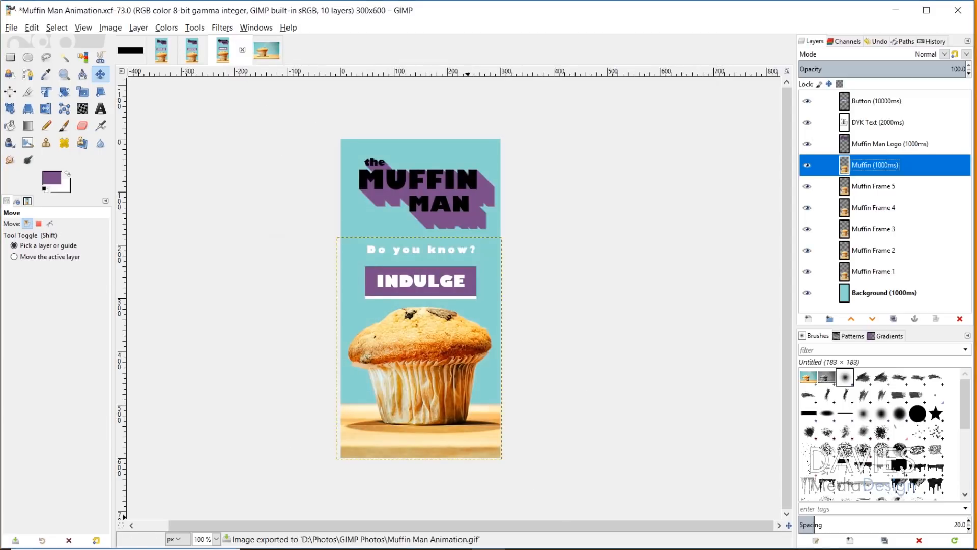
# - Switch to File Explorer, refresh the muffin search results and check the file size of the Muffin Man Animation GIF
pyautogui.moveTo(379, 549)
pyautogui.click(373, 523)
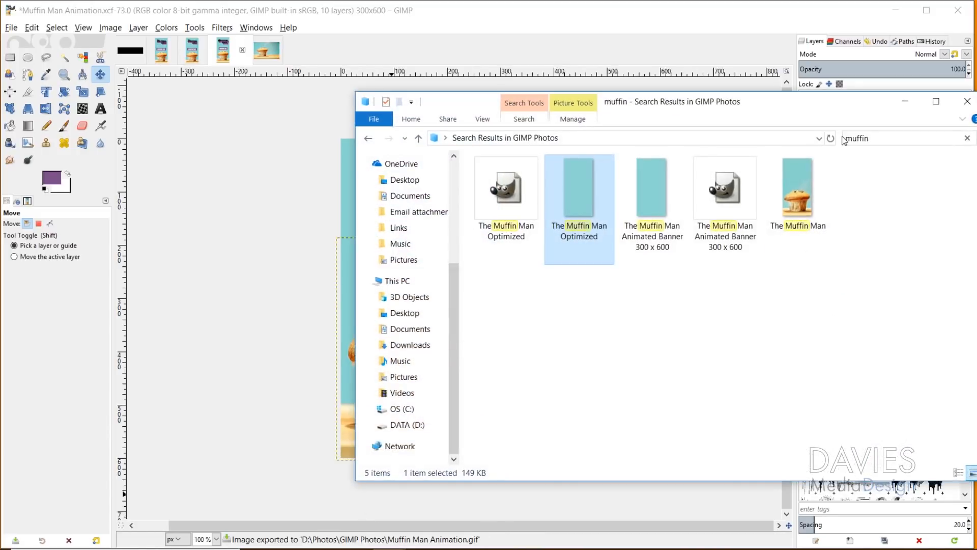
pyautogui.click(830, 138)
pyautogui.click(504, 183)
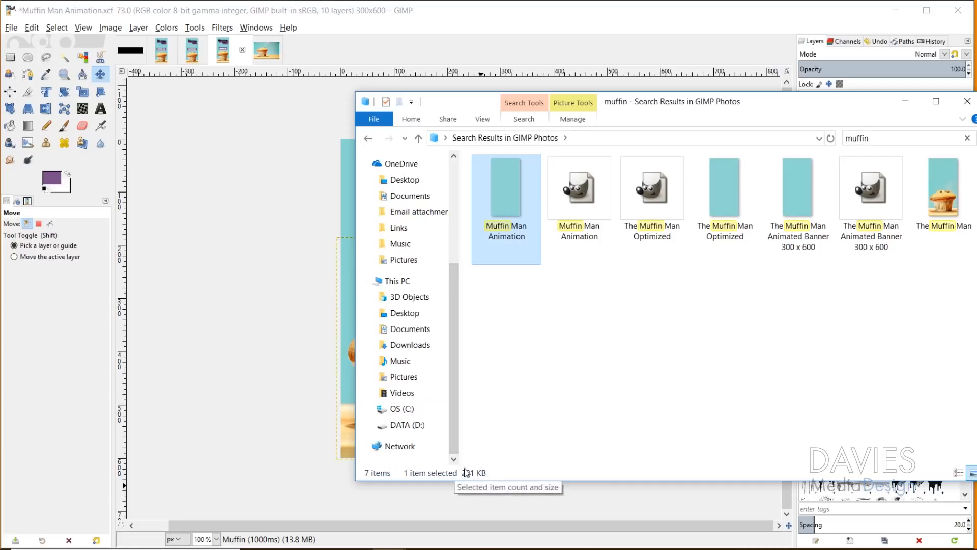
# - Play the exported Muffin Man Animation GIF in Photos, close it and return to GIMP
pyautogui.doubleClick(503, 185)
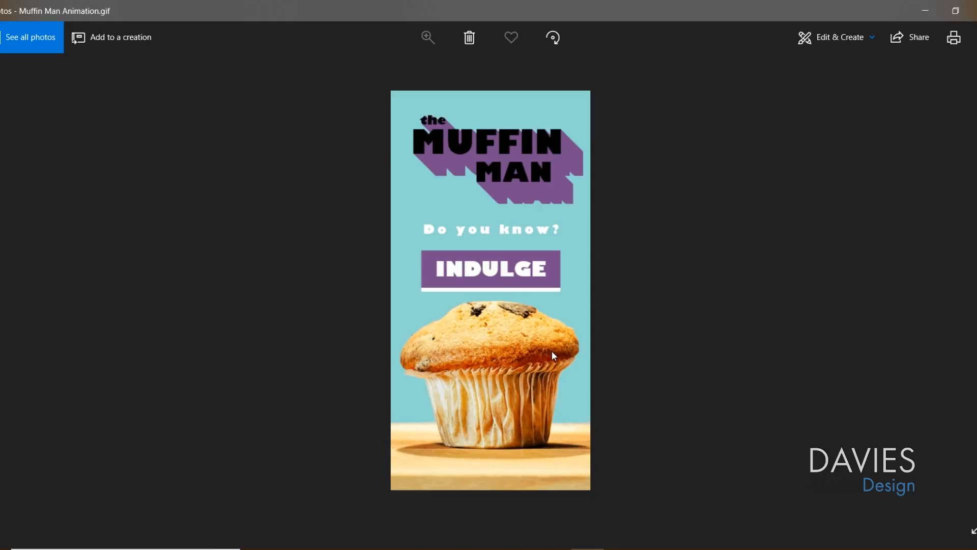
pyautogui.click(976, 11)
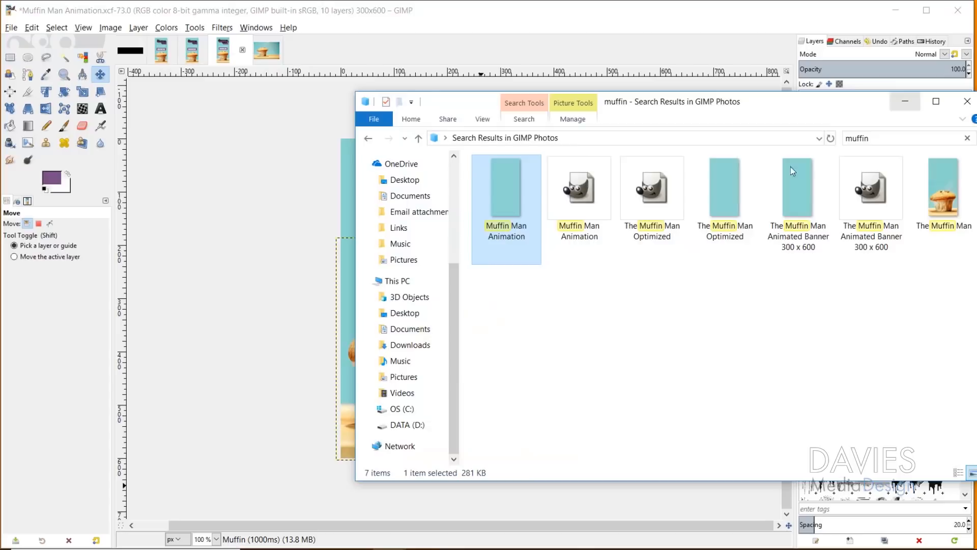
pyautogui.click(595, 8)
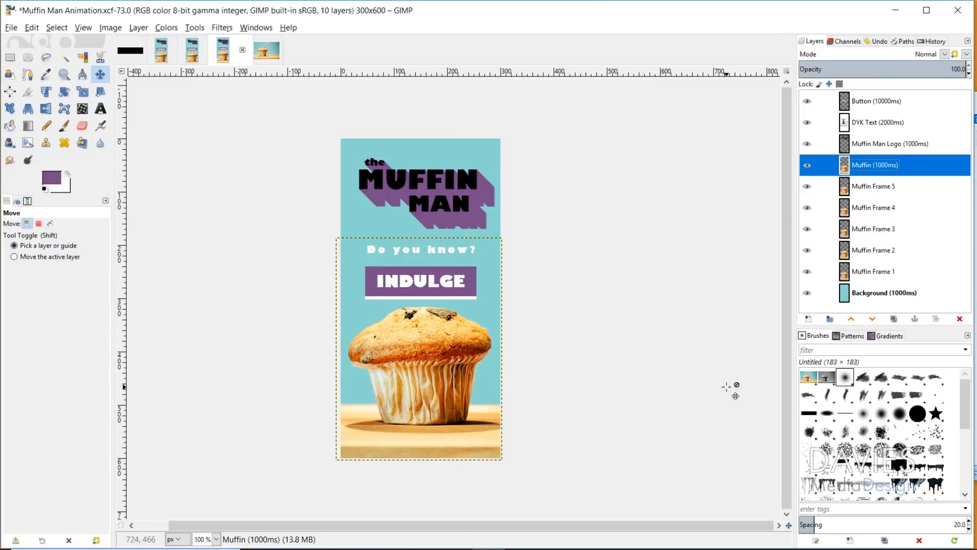
# - Duplicate the Background layer and rename the duplicate Background copy, without the frame timing
pyautogui.click(849, 296)
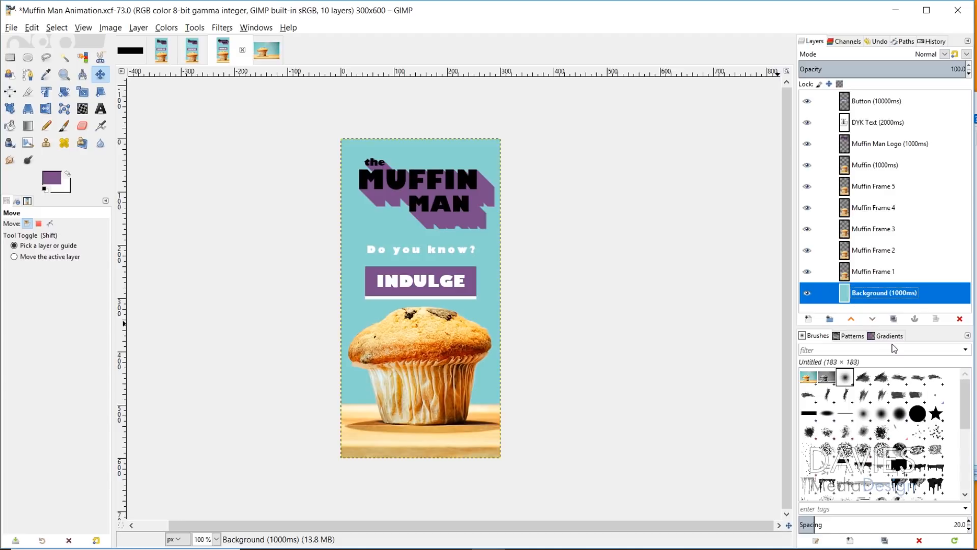
pyautogui.click(895, 320)
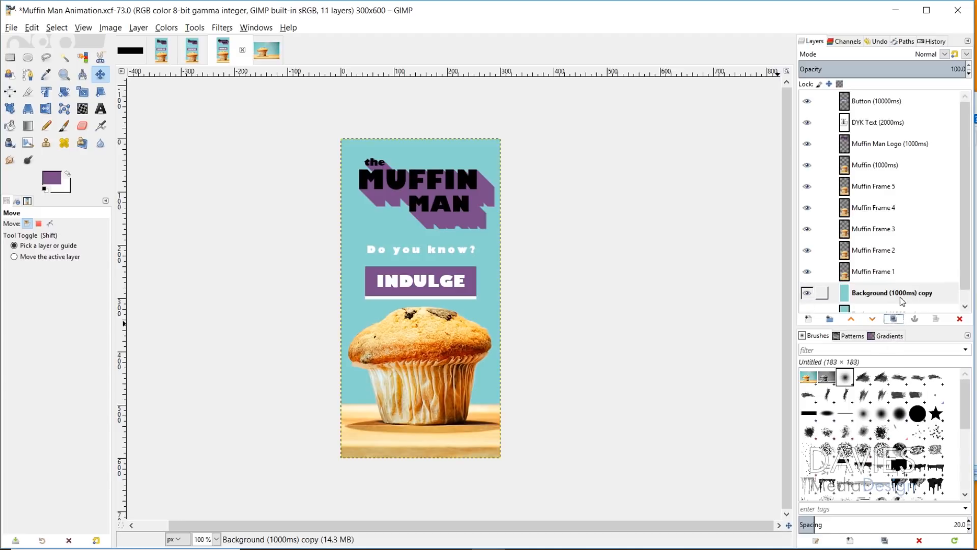
pyautogui.doubleClick(902, 280)
pyautogui.moveTo(887, 280); pyautogui.dragTo(912, 280)
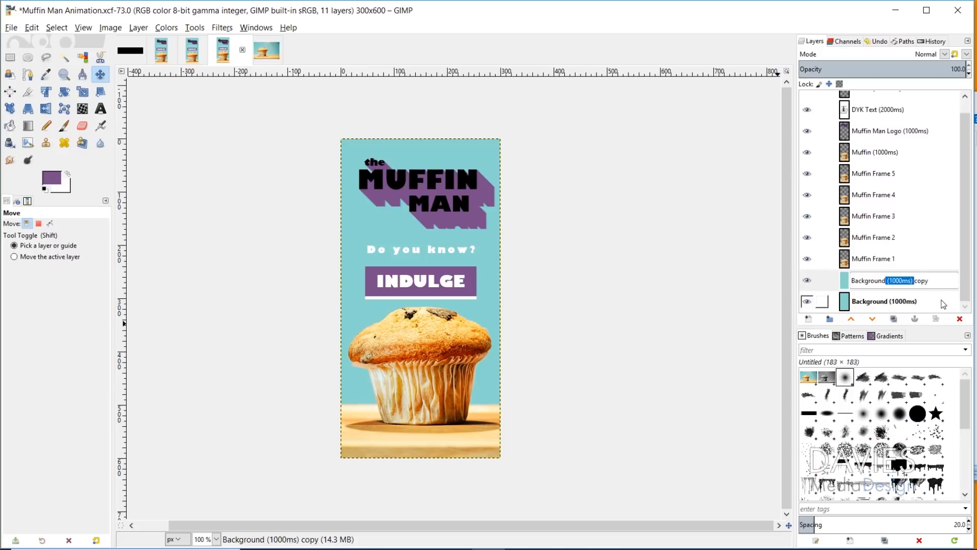
pyautogui.press('BackSpace')
pyautogui.press('Return')
pyautogui.doubleClick(894, 279)
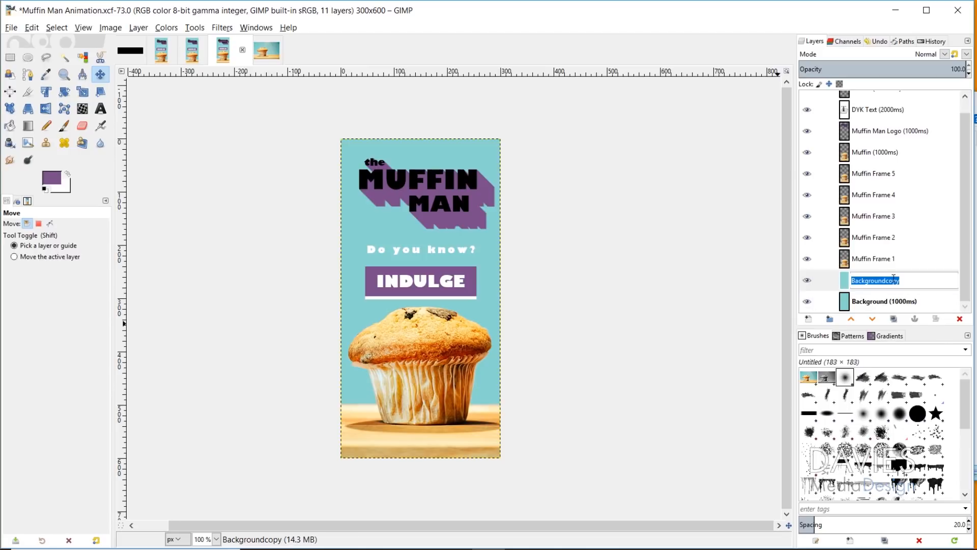
pyautogui.click(889, 279)
pyautogui.press('Return')
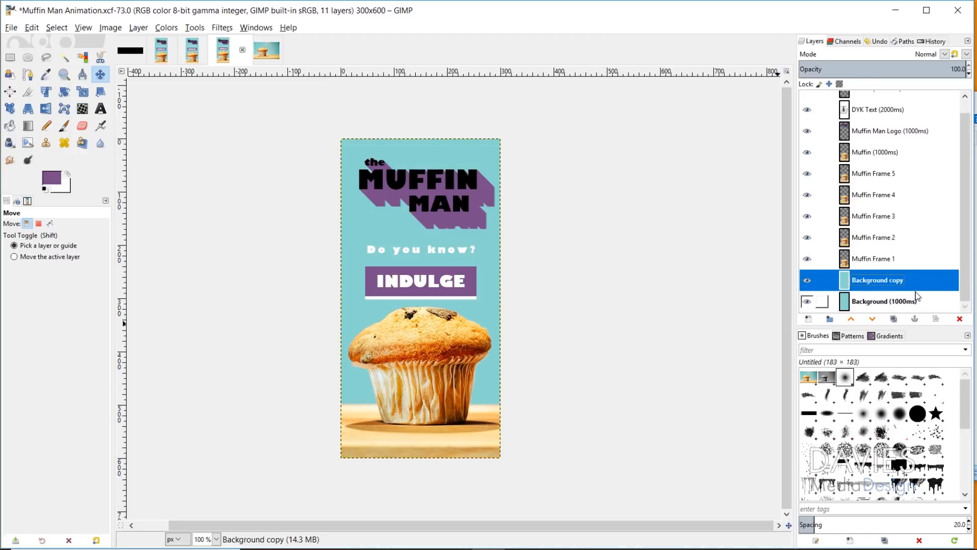
# - Duplicate the Background copy layer four times
pyautogui.click(894, 318)
pyautogui.click(894, 319)
pyautogui.click(895, 319)
pyautogui.click(894, 320)
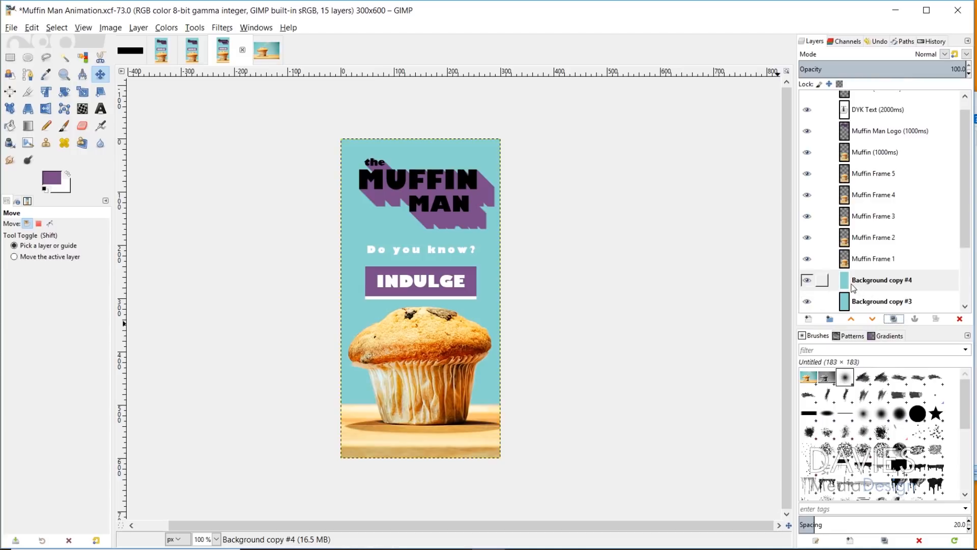
# - Place one background copy directly beneath each of the Muffin Frame 5, 4, 3 and 2 layers
pyautogui.moveTo(852, 283); pyautogui.dragTo(855, 190)
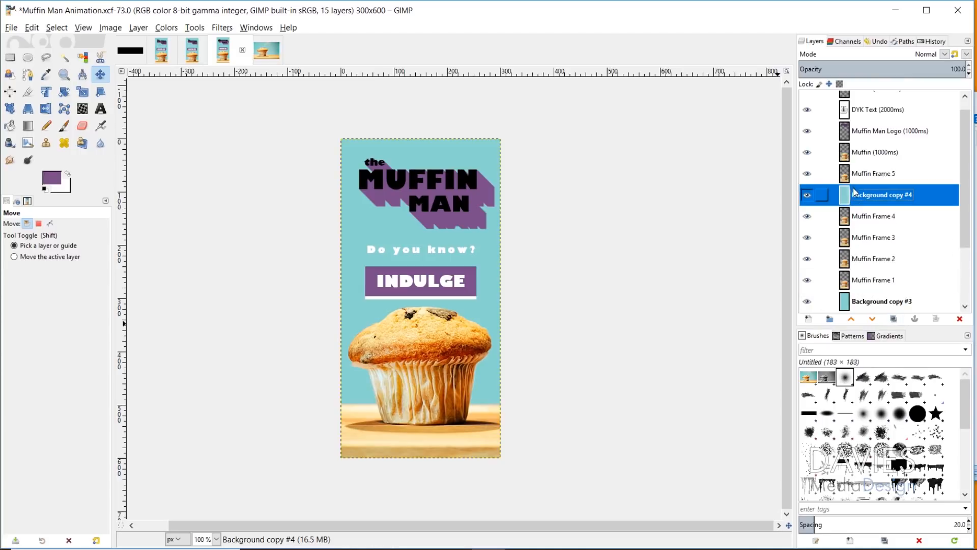
pyautogui.moveTo(855, 302); pyautogui.dragTo(855, 232)
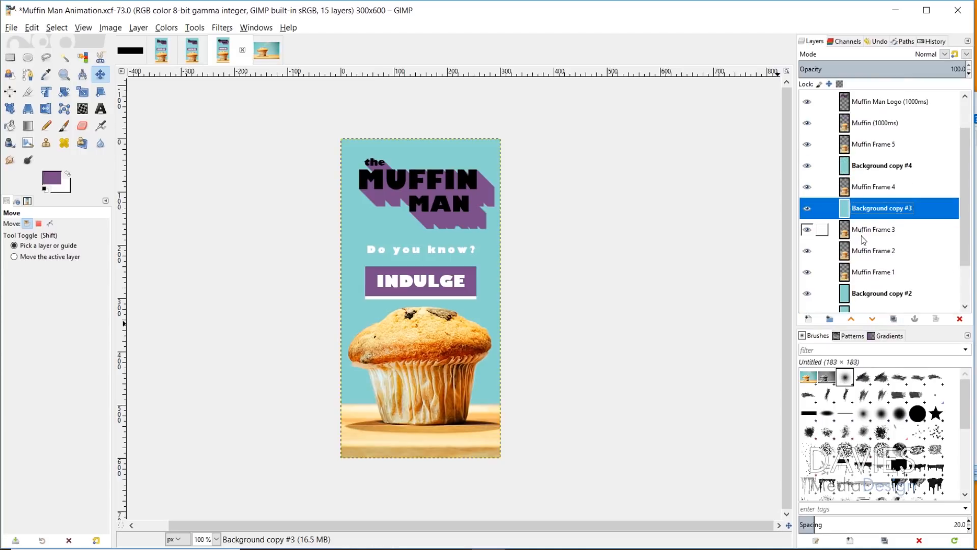
pyautogui.moveTo(856, 293); pyautogui.dragTo(856, 251)
pyautogui.moveTo(845, 262); pyautogui.dragTo(849, 228)
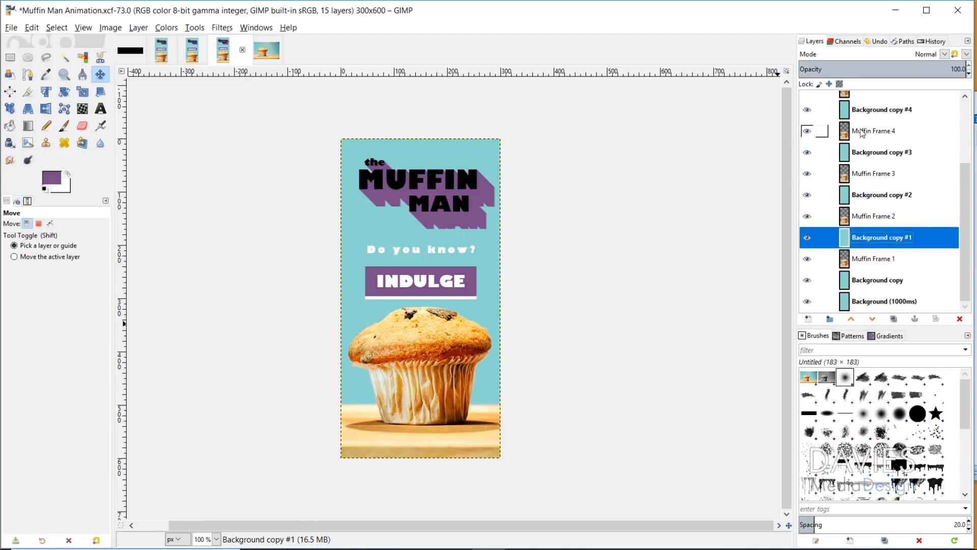
# - Merge the Muffin Frame 5 layer down onto its background copy and rename the merged layer Muffin Frame 5
pyautogui.scroll(1, 897, 276)
pyautogui.scroll(2, 899, 276)
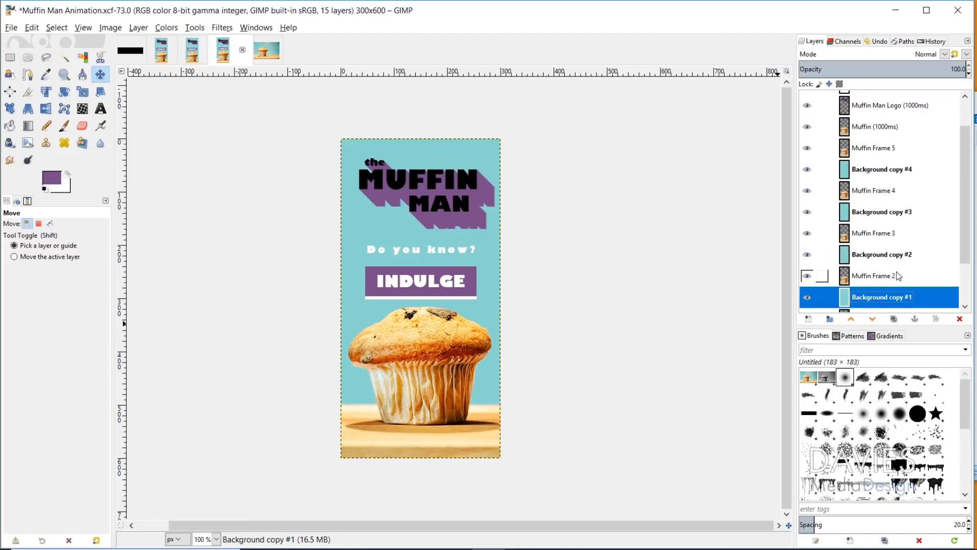
pyautogui.click(854, 182)
pyautogui.rightClick(853, 182)
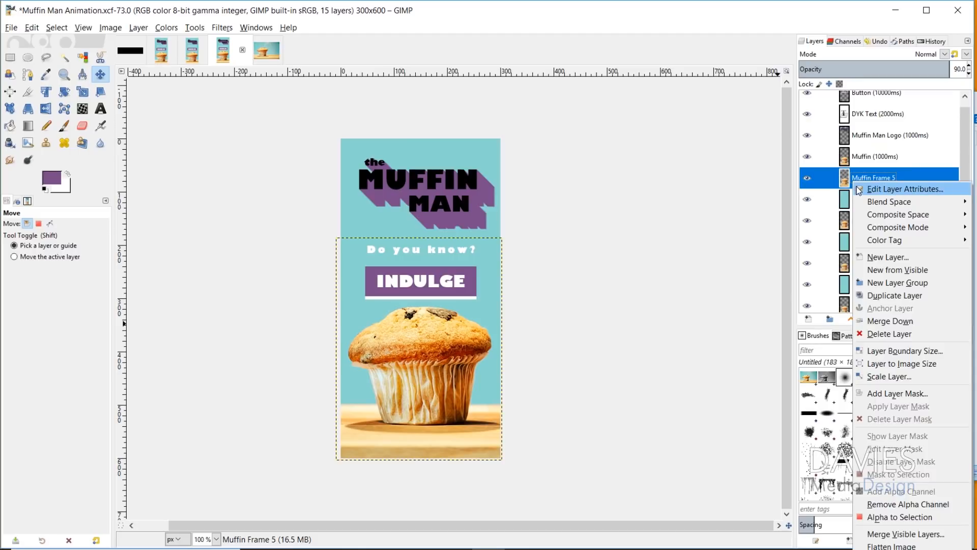
pyautogui.click(909, 322)
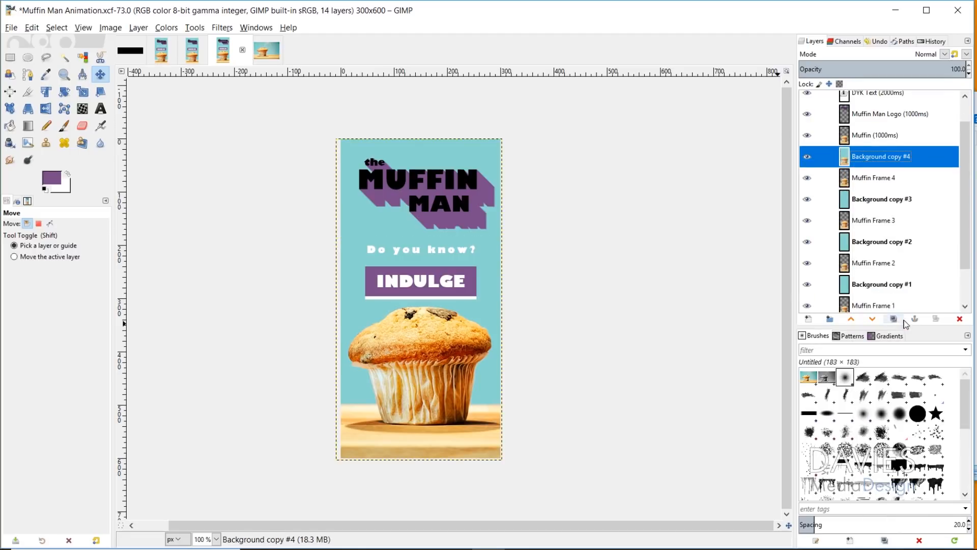
pyautogui.doubleClick(891, 161)
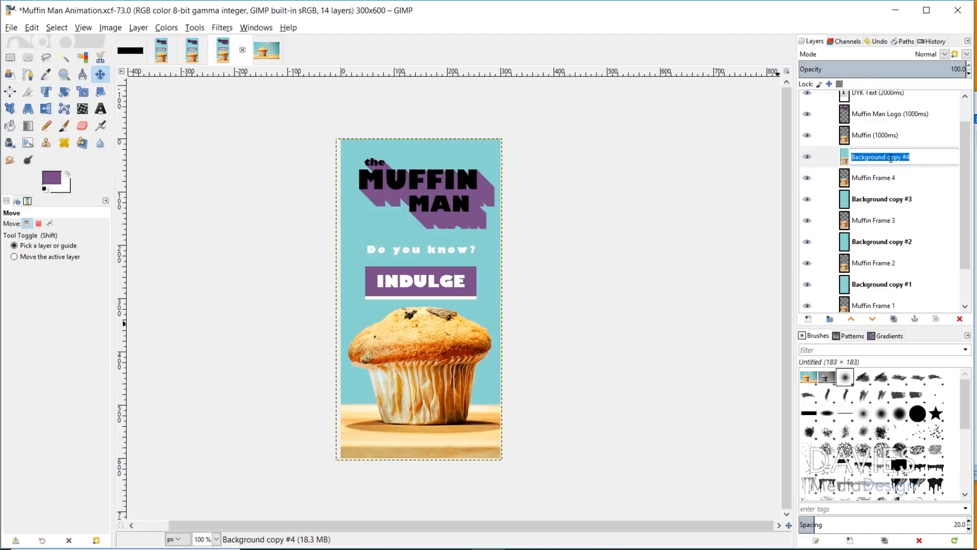
pyautogui.write('Muffin')
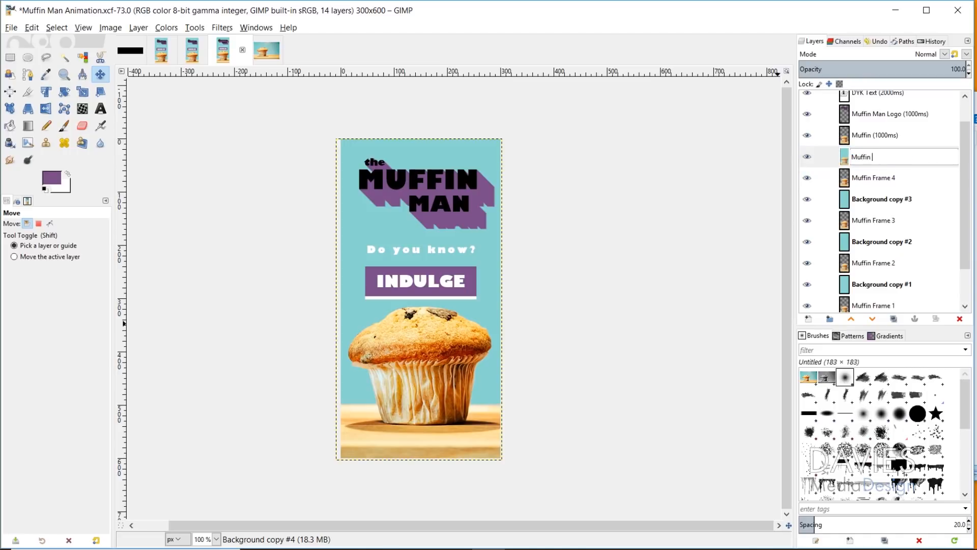
pyautogui.write(' Frame 5')
pyautogui.press('Return')
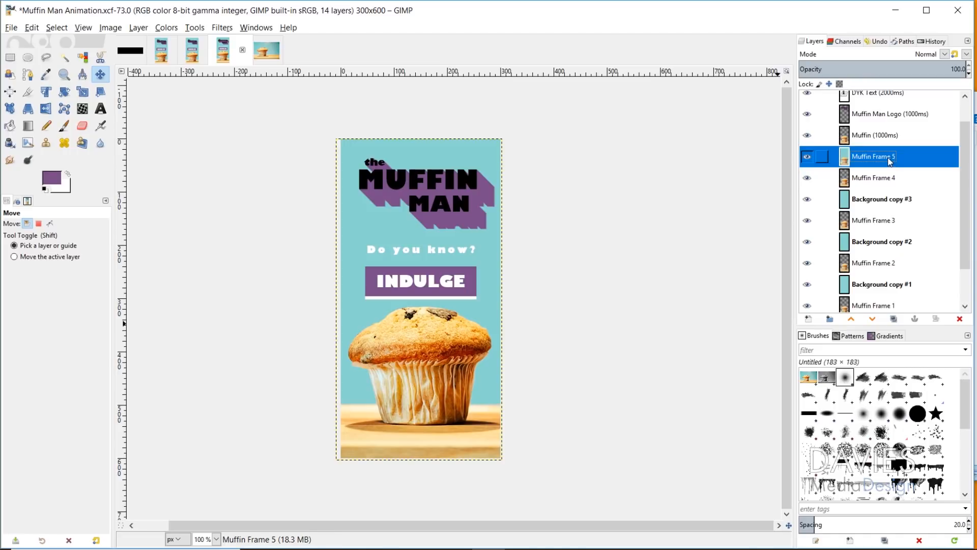
# - Merge the Muffin Frame 4 layer down onto its background copy and rename the merged layer Muffin Frame 4
pyautogui.rightClick(850, 176)
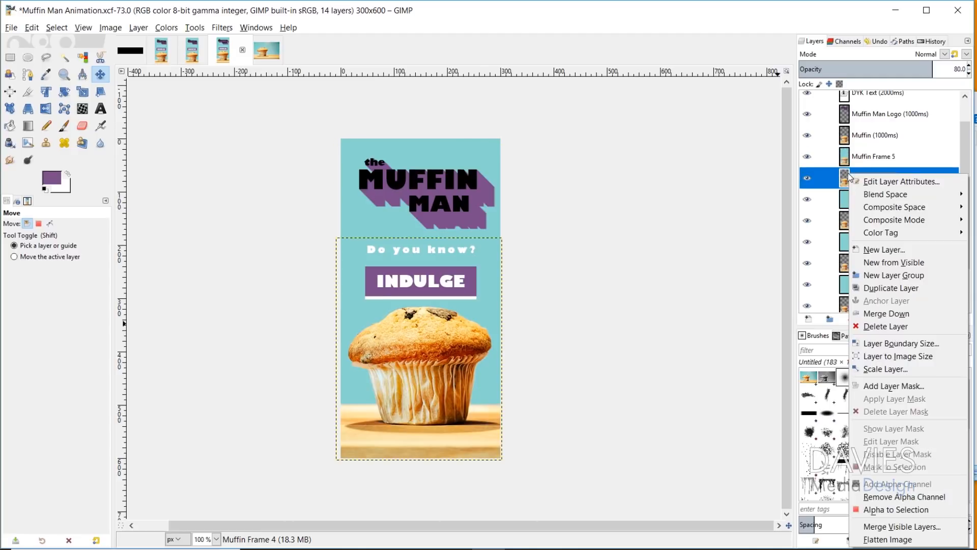
pyautogui.click(881, 313)
pyautogui.doubleClick(884, 161)
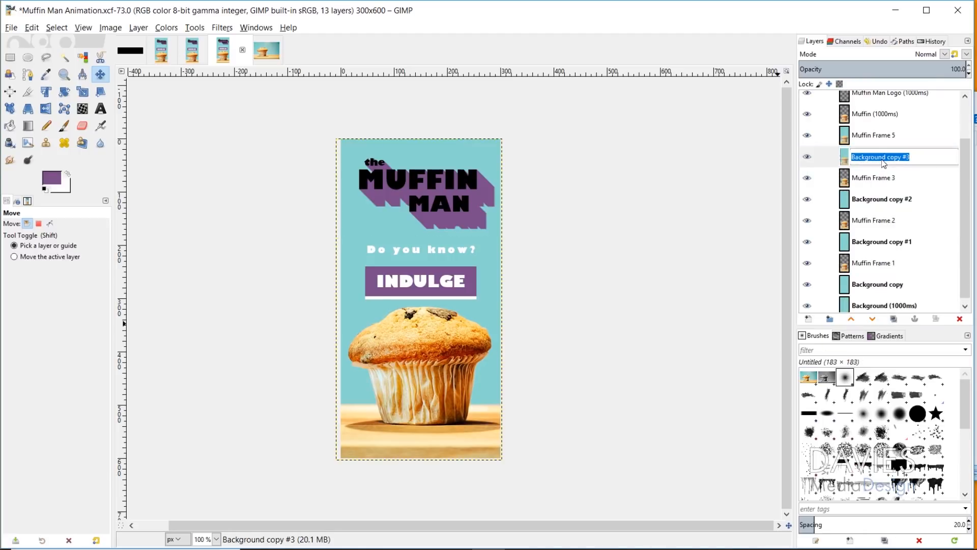
pyautogui.write('M')
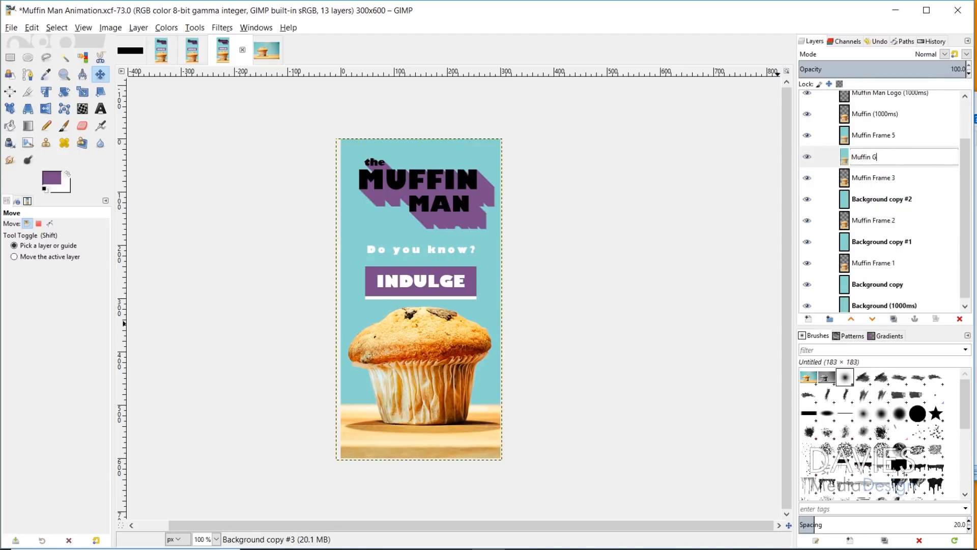
pyautogui.write('uffin Frame 4')
pyautogui.press('Return')
# - Merge the Muffin Frame 3 layer down onto its background copy and rename the merged layer Muffin Frame 3
pyautogui.rightClick(880, 178)
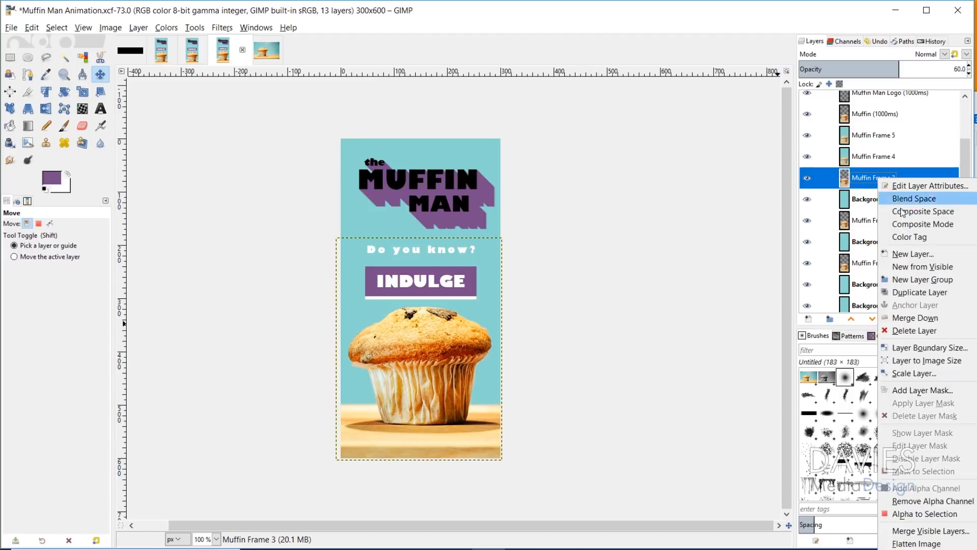
pyautogui.click(936, 315)
pyautogui.doubleClick(860, 195)
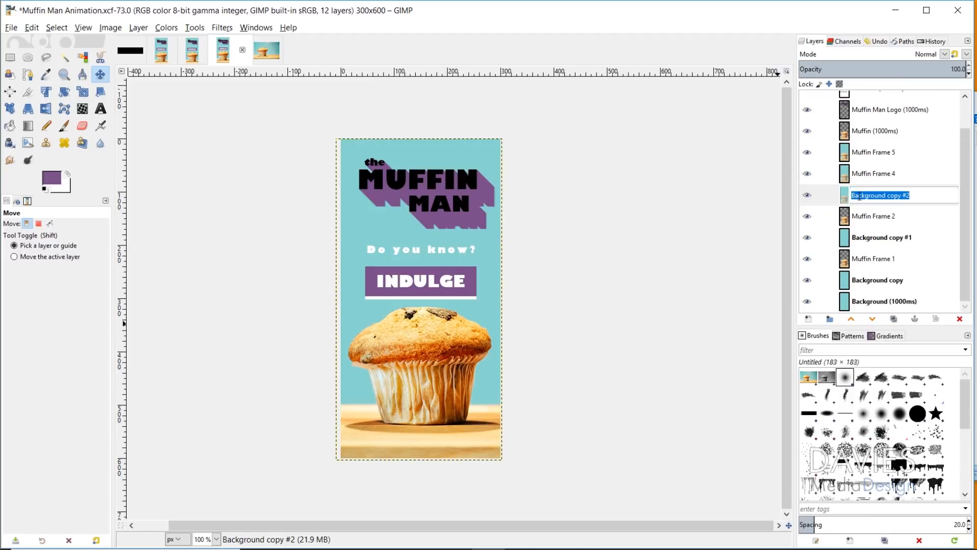
pyautogui.write('Muffin Frame 3')
pyautogui.press('Return')
# - Merge the Muffin Frame 2 layer down onto its background copy and rename the merged layer Muffin Frame 2
pyautogui.rightClick(879, 216)
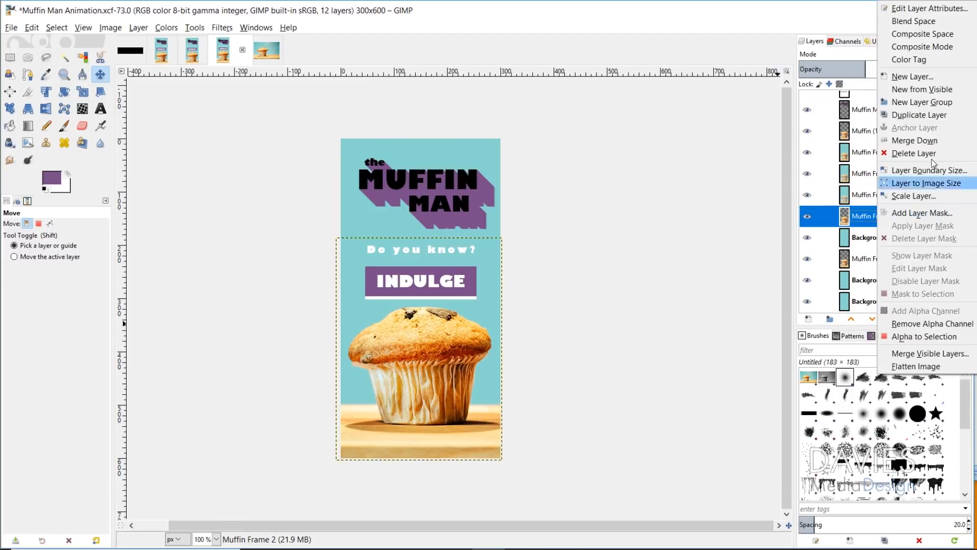
pyautogui.click(939, 136)
pyautogui.doubleClick(860, 237)
pyautogui.write('Muffin Frame 2')
pyautogui.press('Return')
# - Merge the Muffin Frame 1 layer down onto its background copy and rename the merged layer Muffin Frame 1
pyautogui.rightClick(889, 258)
pyautogui.click(939, 179)
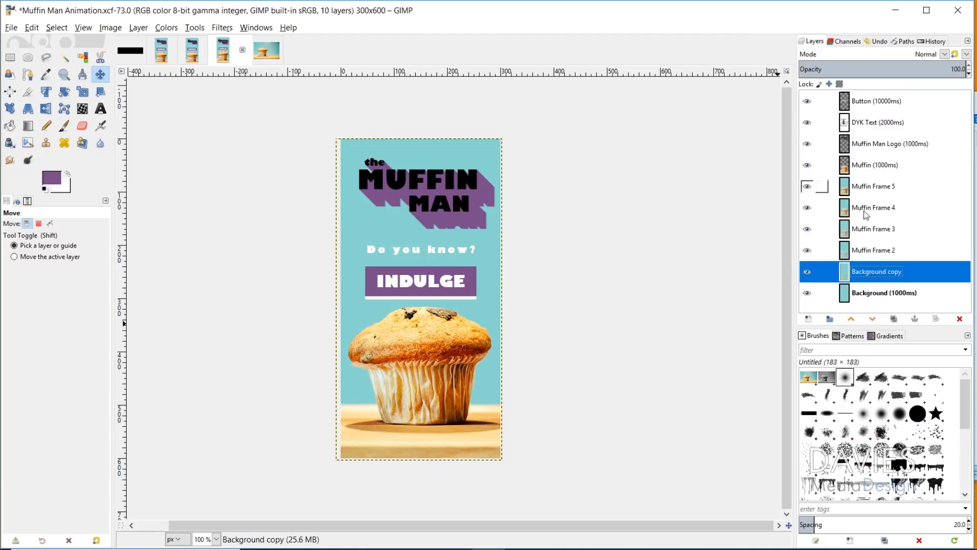
pyautogui.doubleClick(860, 271)
pyautogui.write('Muffin Frame 1')
pyautogui.press('Return')
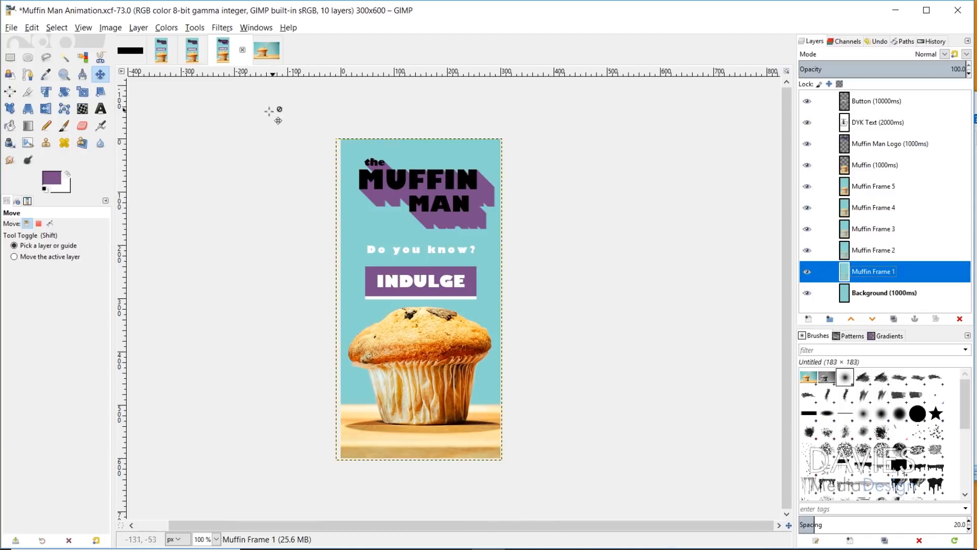
# - Export the animation again to Muffin Man Animation.gif, cropping all layers to the image borders
pyautogui.click(15, 28)
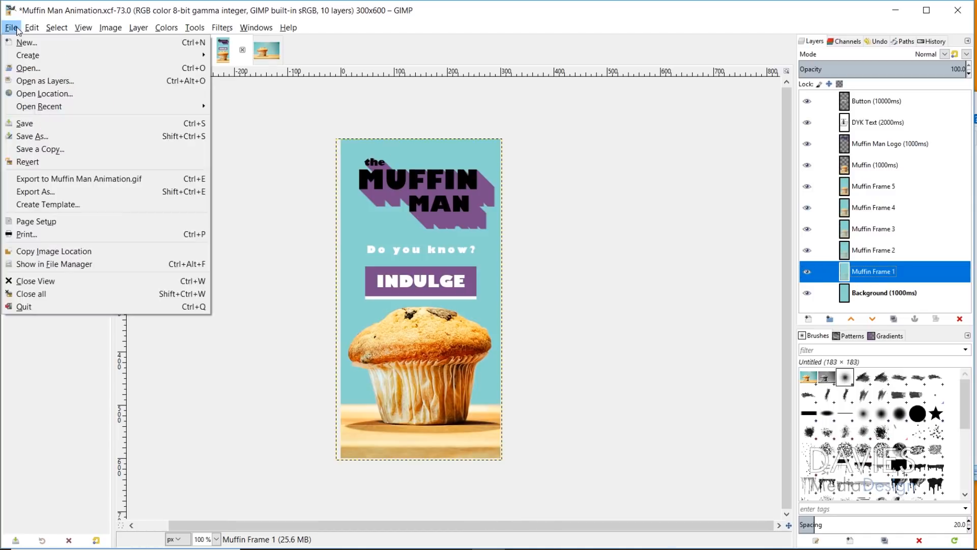
pyautogui.click(75, 182)
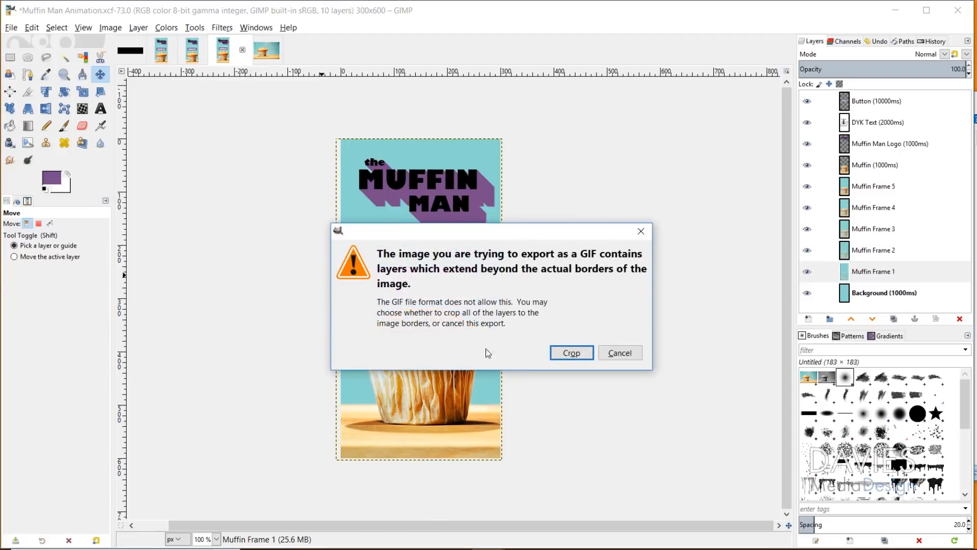
pyautogui.click(574, 355)
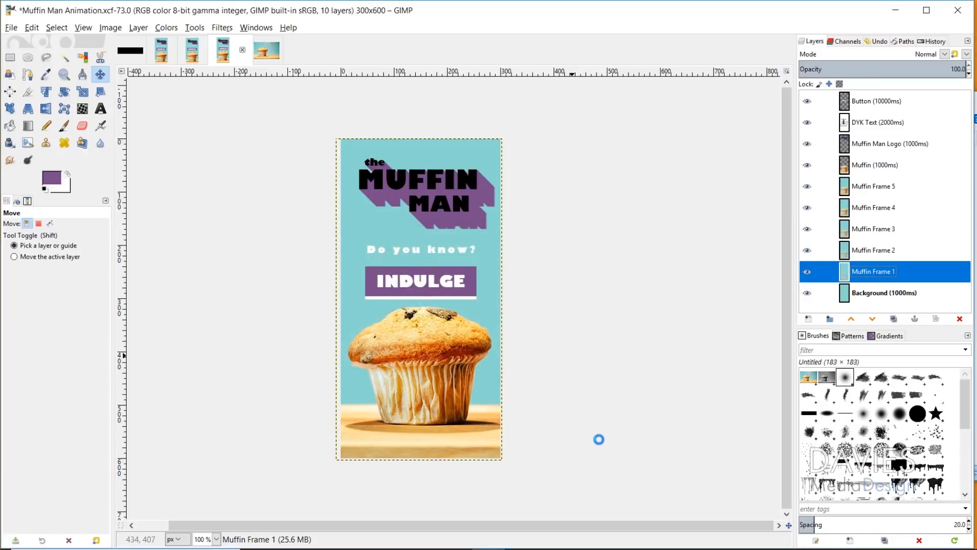
# - Switch to File Explorer, refresh the muffin search results, play the exported Muffin Man Animation GIF, close it and return to GIMP
pyautogui.click(389, 549)
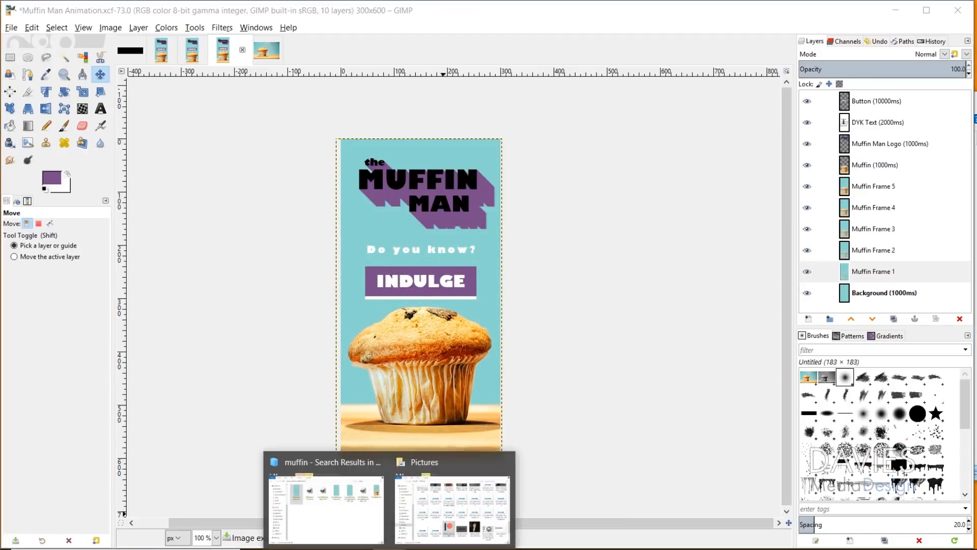
pyautogui.click(385, 518)
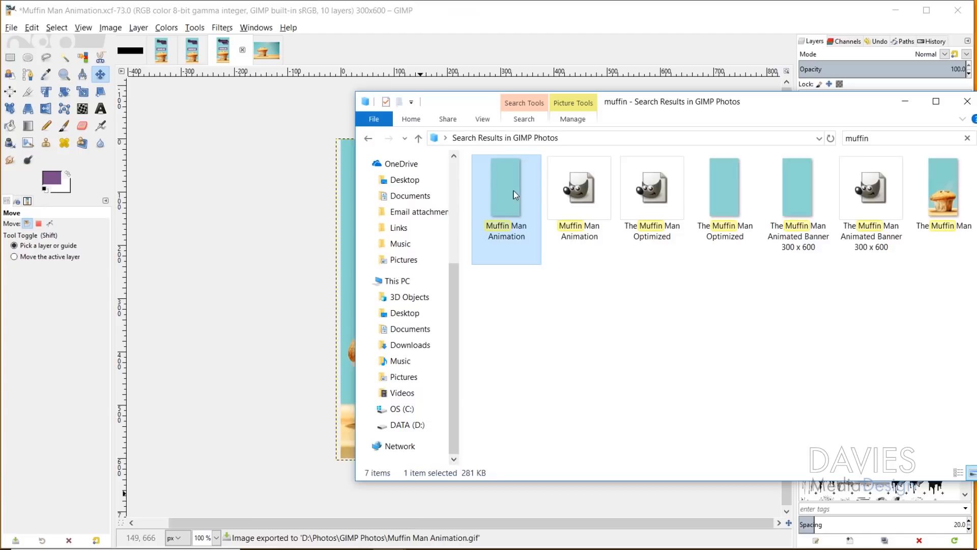
pyautogui.click(831, 139)
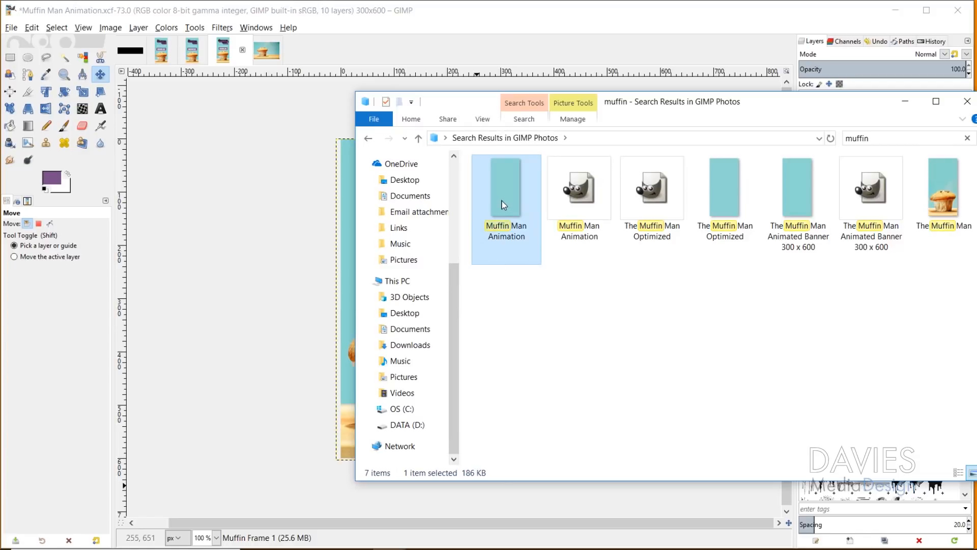
pyautogui.doubleClick(508, 189)
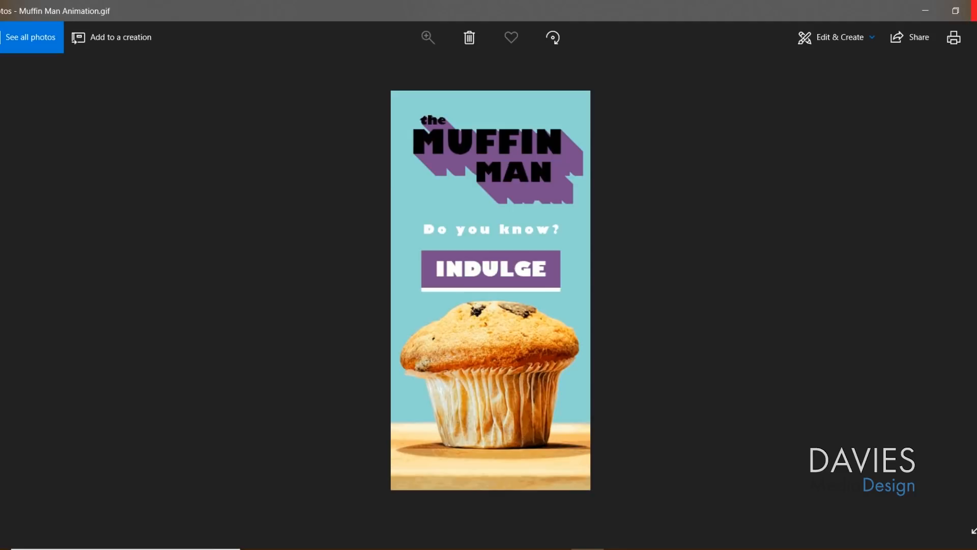
pyautogui.click(975, 10)
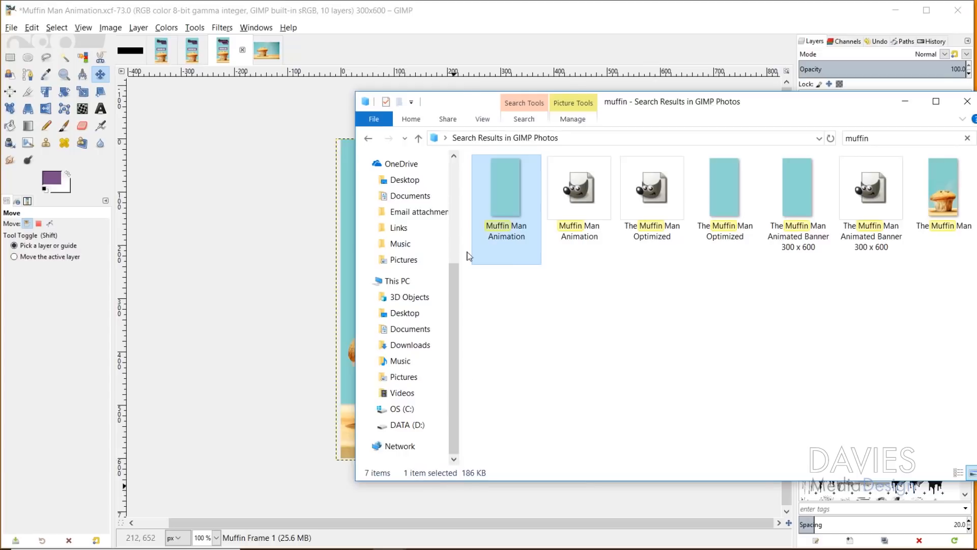
pyautogui.click(396, 53)
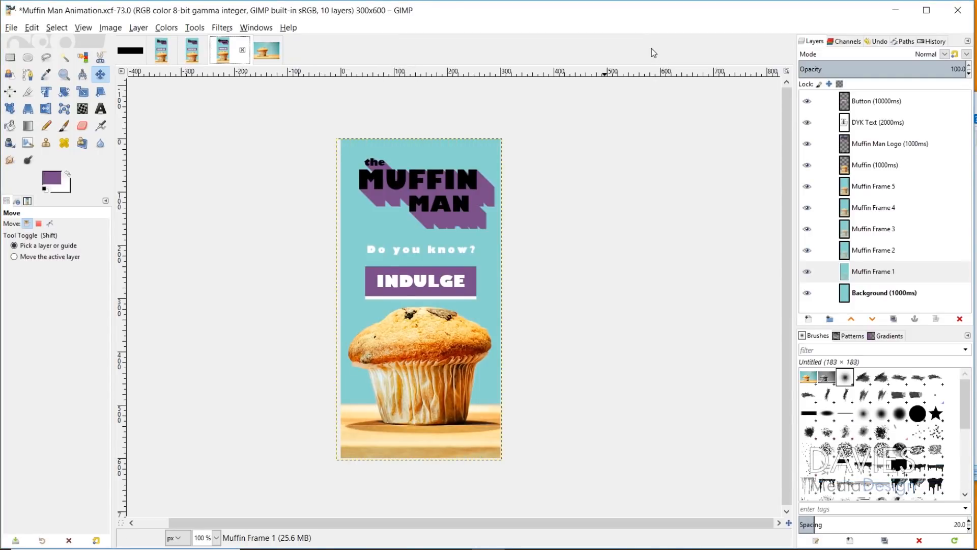
# - Delete the Muffin Frame 5 layer and create an optimized copy of the animation with Optimize (for GIF)
pyautogui.click(854, 190)
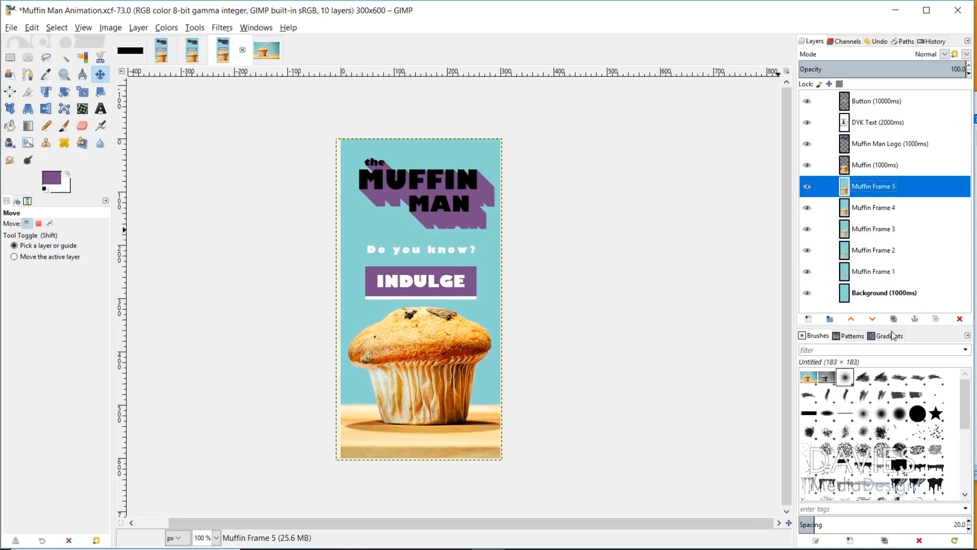
pyautogui.click(959, 319)
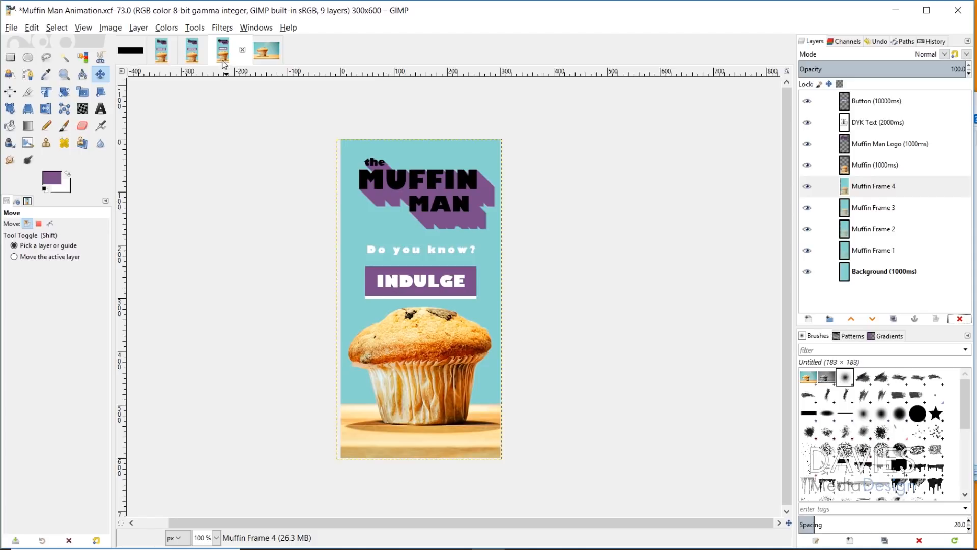
pyautogui.click(223, 27)
pyautogui.moveTo(298, 262)
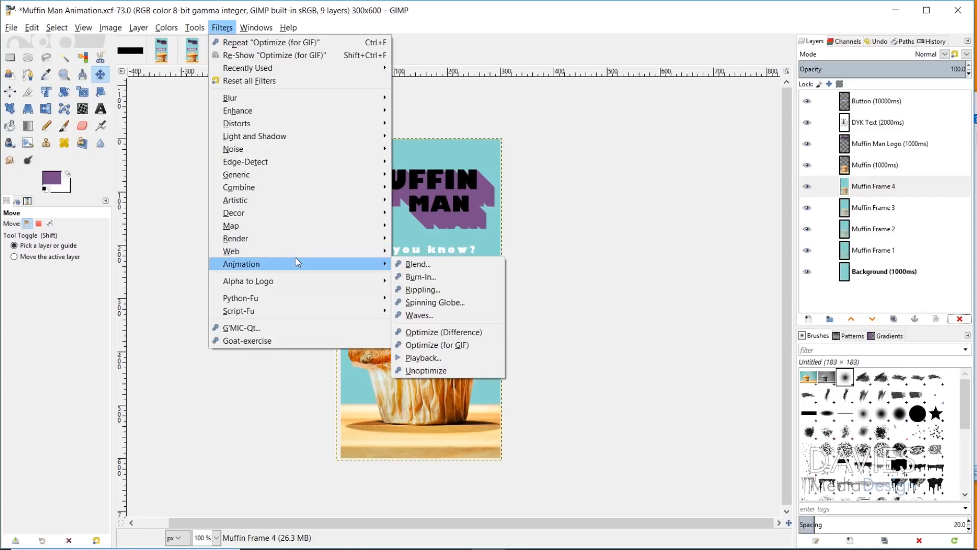
pyautogui.click(446, 345)
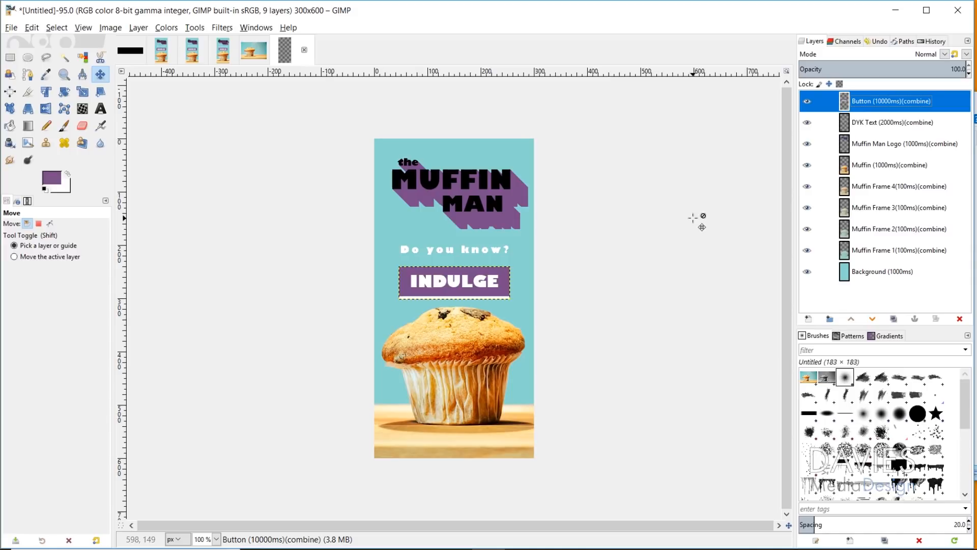
# - Export the optimized image as an animated GIF named Muffin Man Animation Optimized.gif in the GIMP Photos folder
pyautogui.click(11, 28)
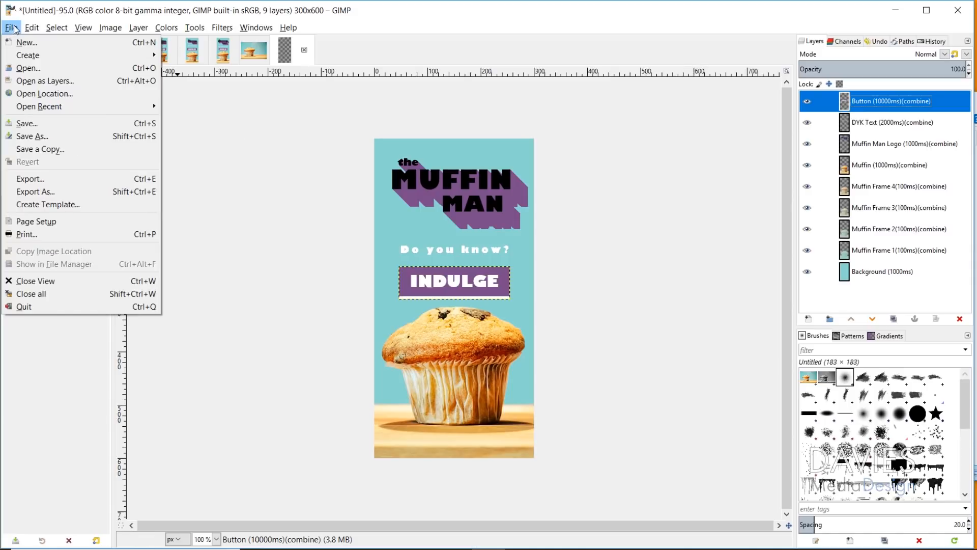
pyautogui.click(51, 192)
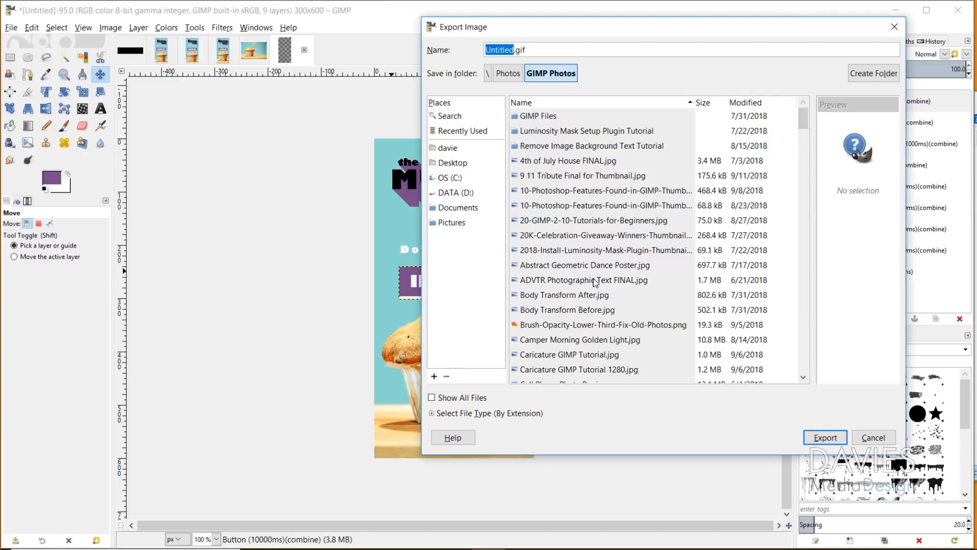
pyautogui.write('Muffin Man O')
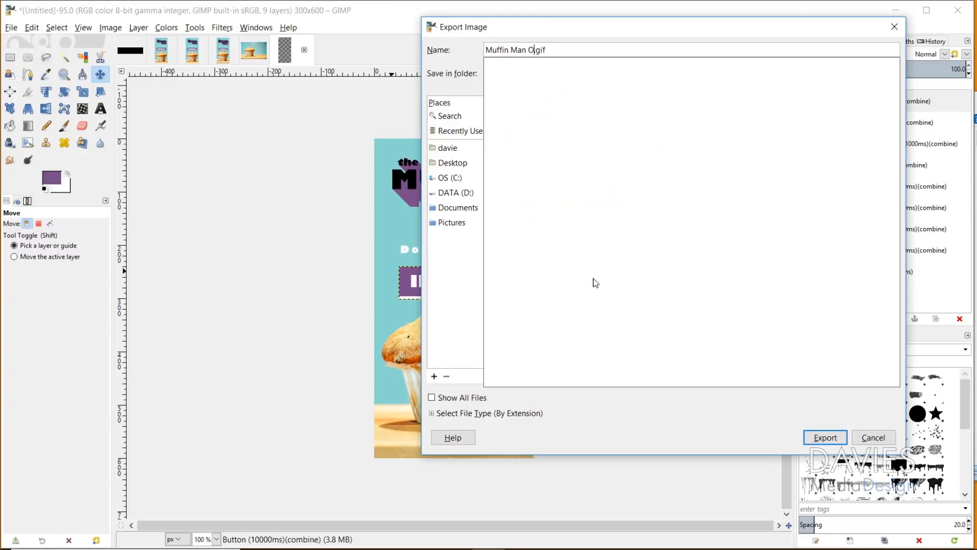
pyautogui.write('ptimized')
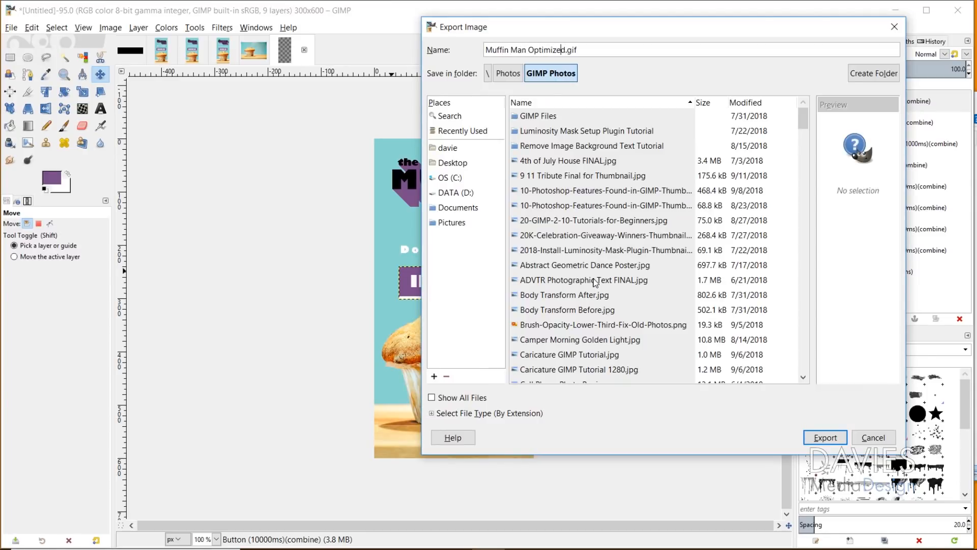
pyautogui.write('Animation')
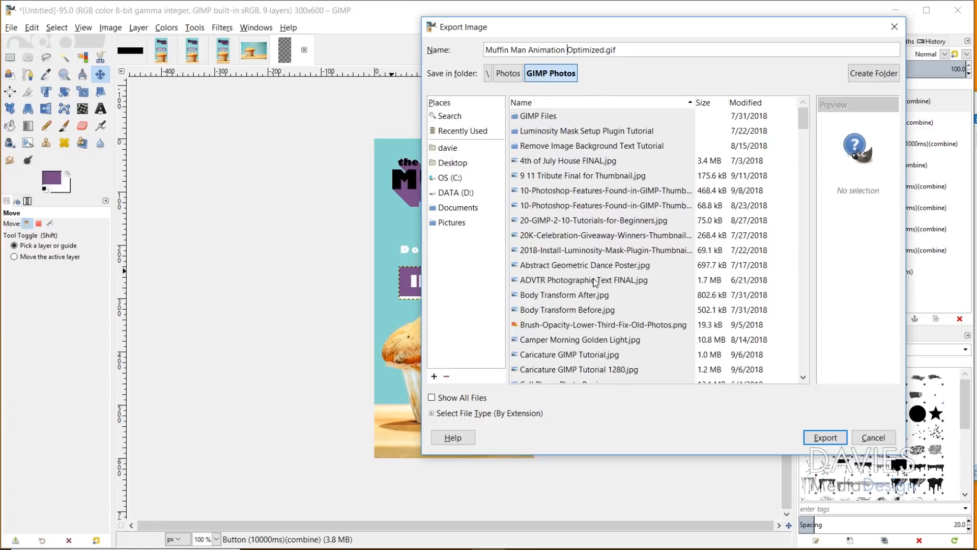
pyautogui.press('Return')
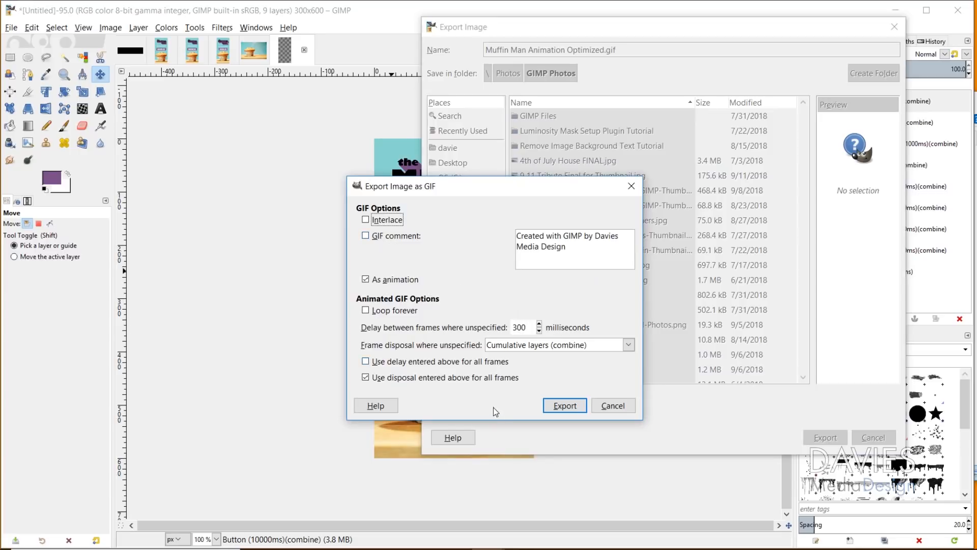
pyautogui.click(565, 406)
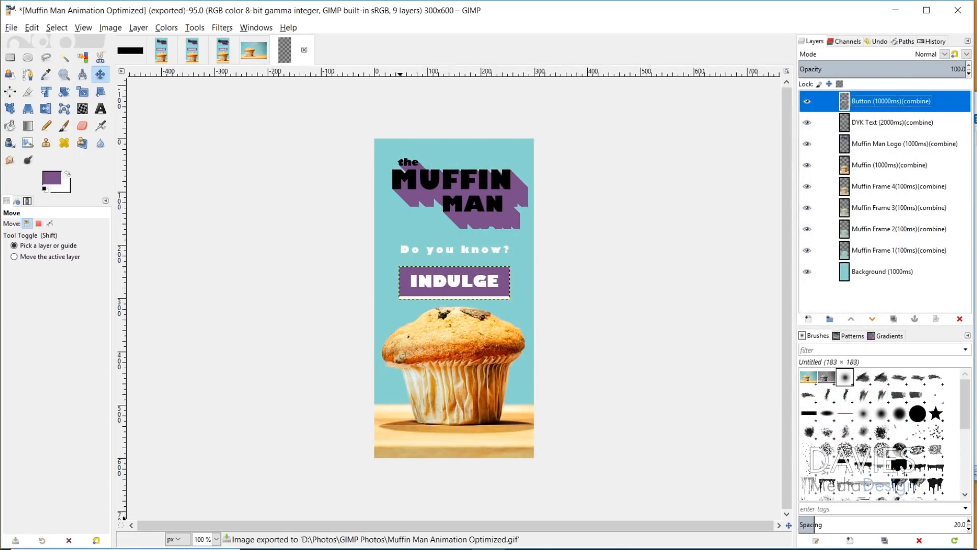
# - Switch to File Explorer, refresh the muffin search results, check the Muffin Man Animation Optimized GIF's file size and open it
pyautogui.moveTo(390, 548)
pyautogui.click(326, 491)
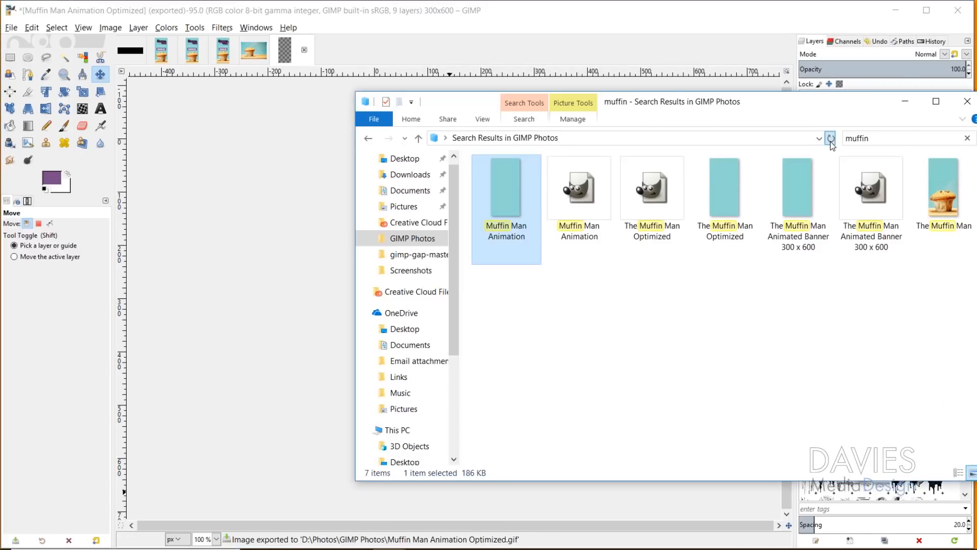
pyautogui.click(830, 138)
pyautogui.click(517, 197)
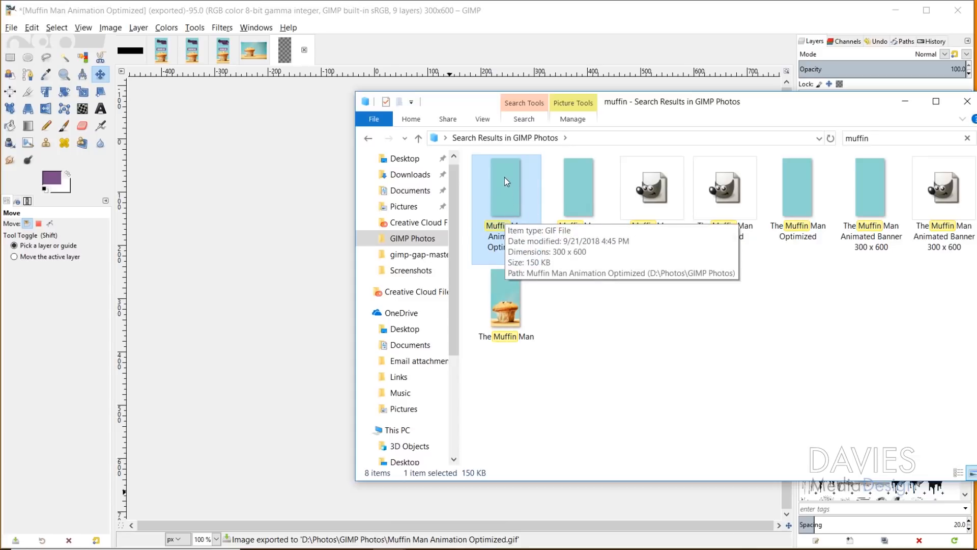
pyautogui.doubleClick(510, 196)
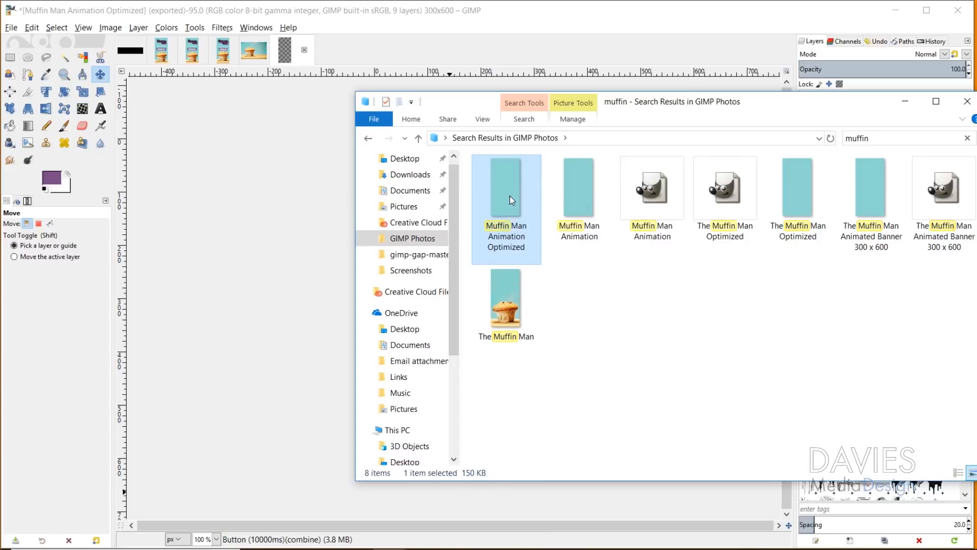